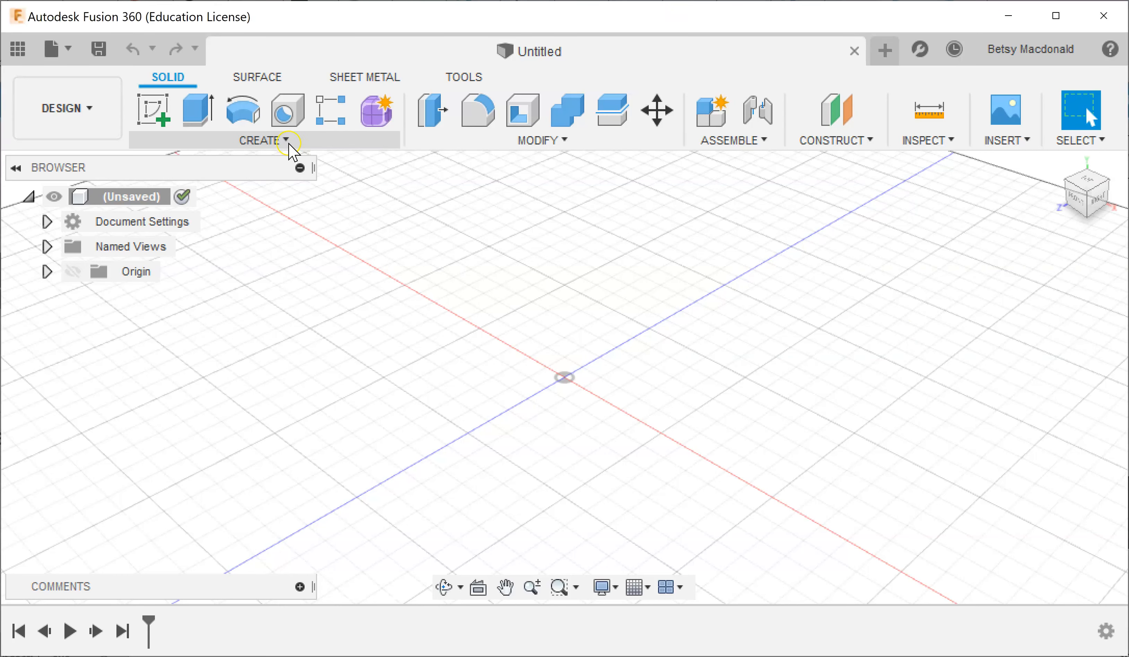
Step: Start a new sketch on the horizontal origin plane
{"action": "left_click", "coordinate": [287, 143]}
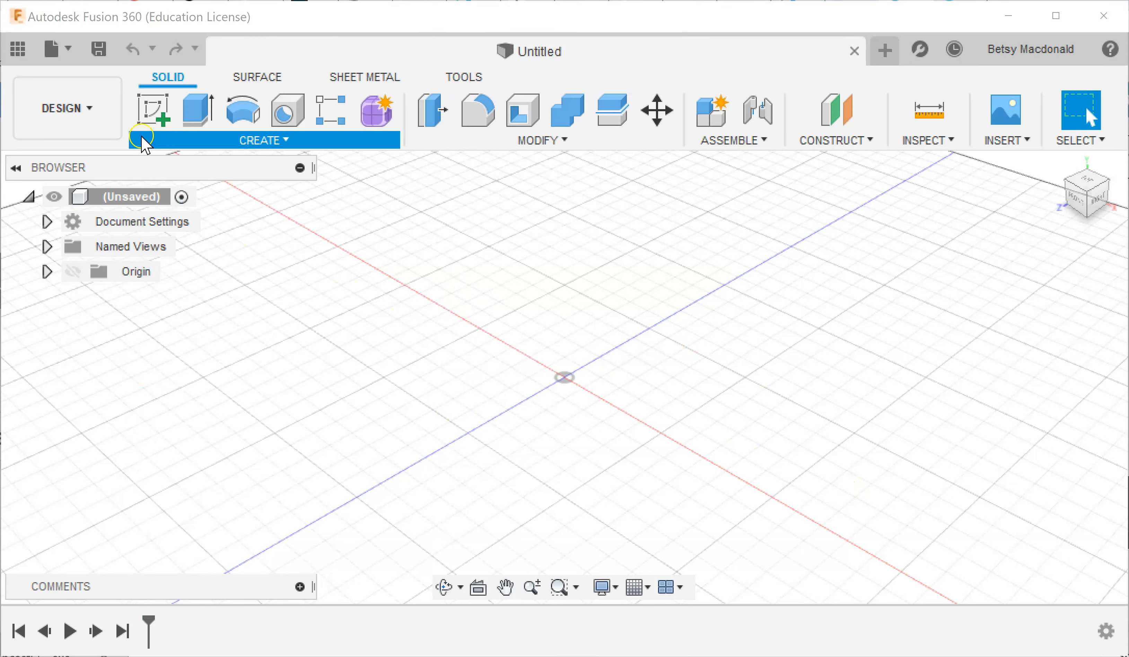
{"action": "left_click", "coordinate": [145, 144]}
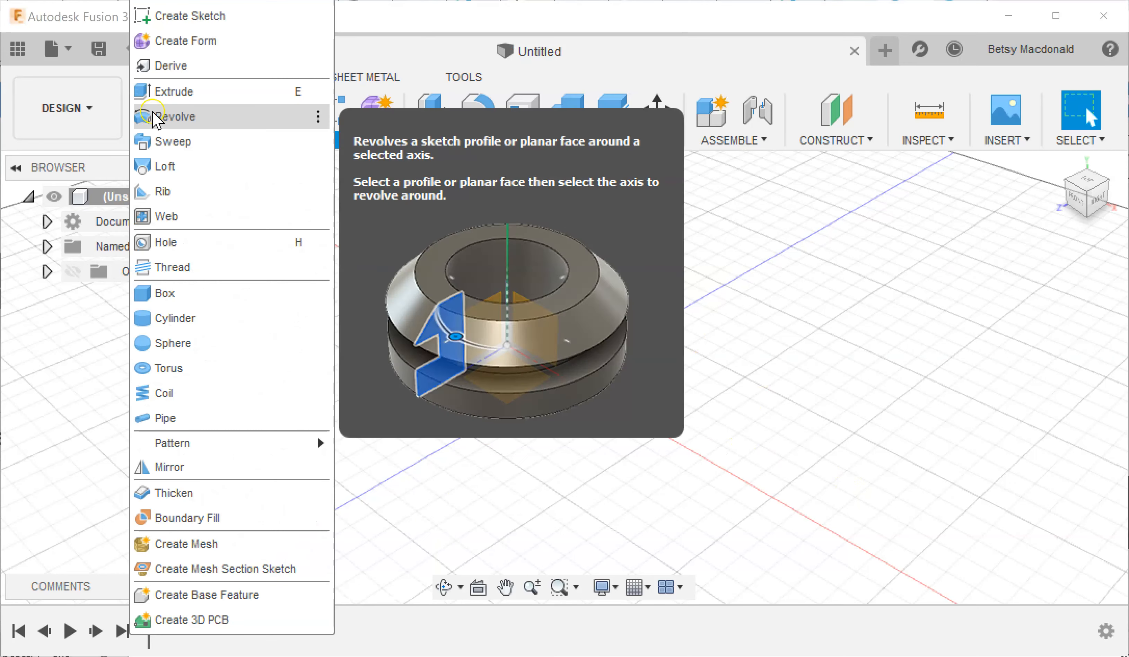
{"action": "left_click", "coordinate": [984, 408]}
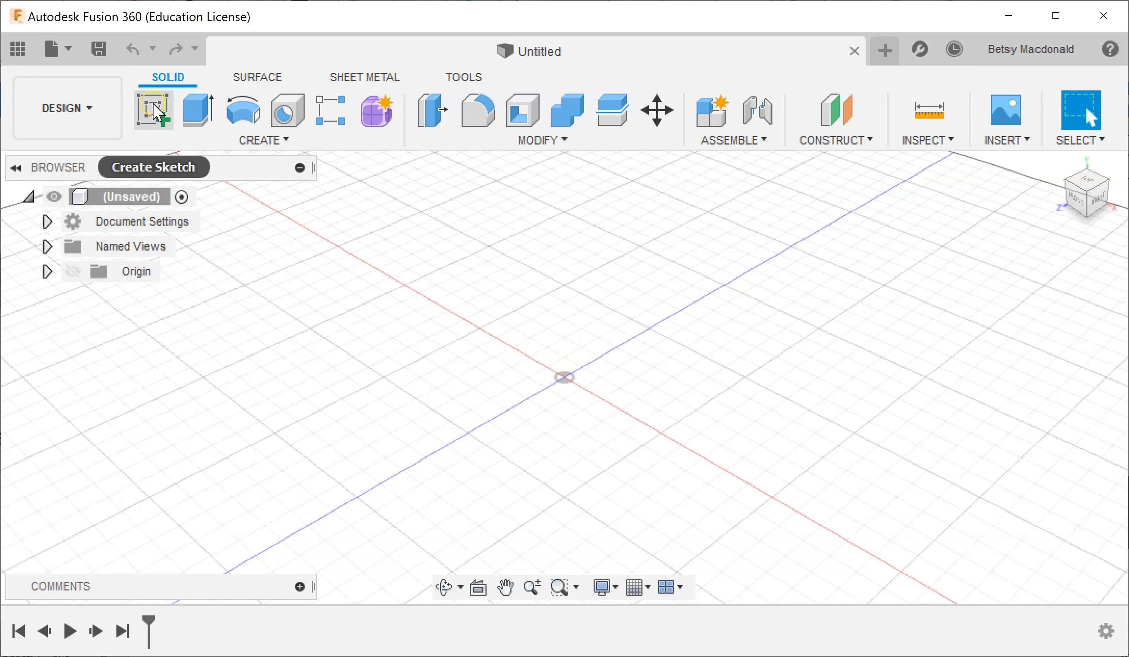
{"action": "left_click", "coordinate": [155, 113]}
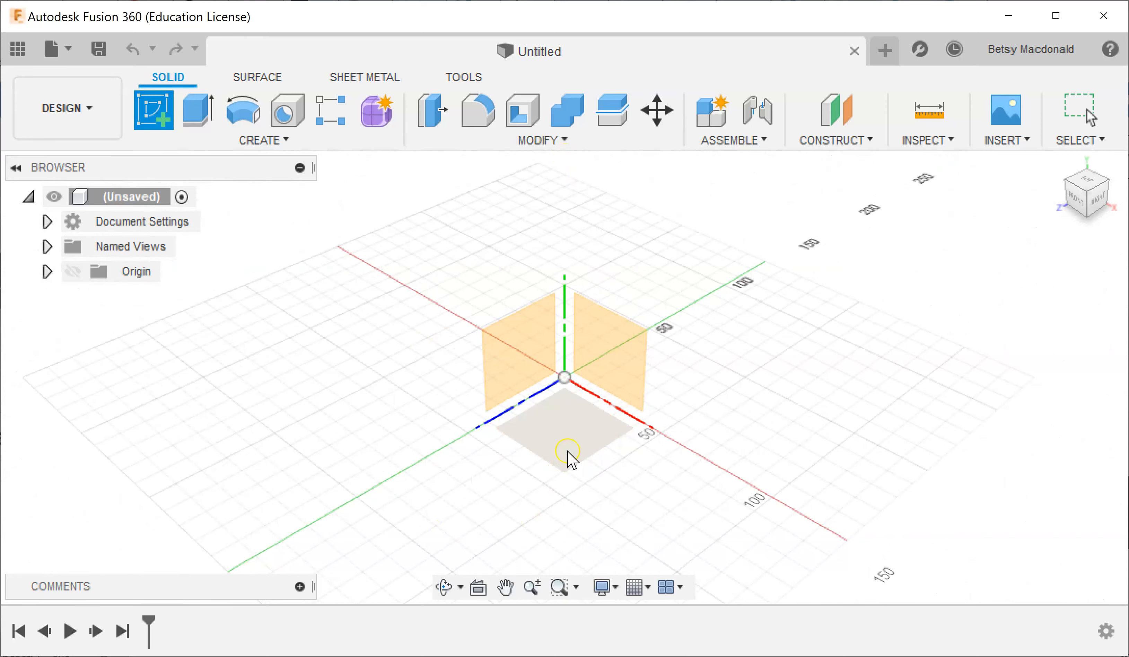
{"action": "left_click", "coordinate": [568, 453]}
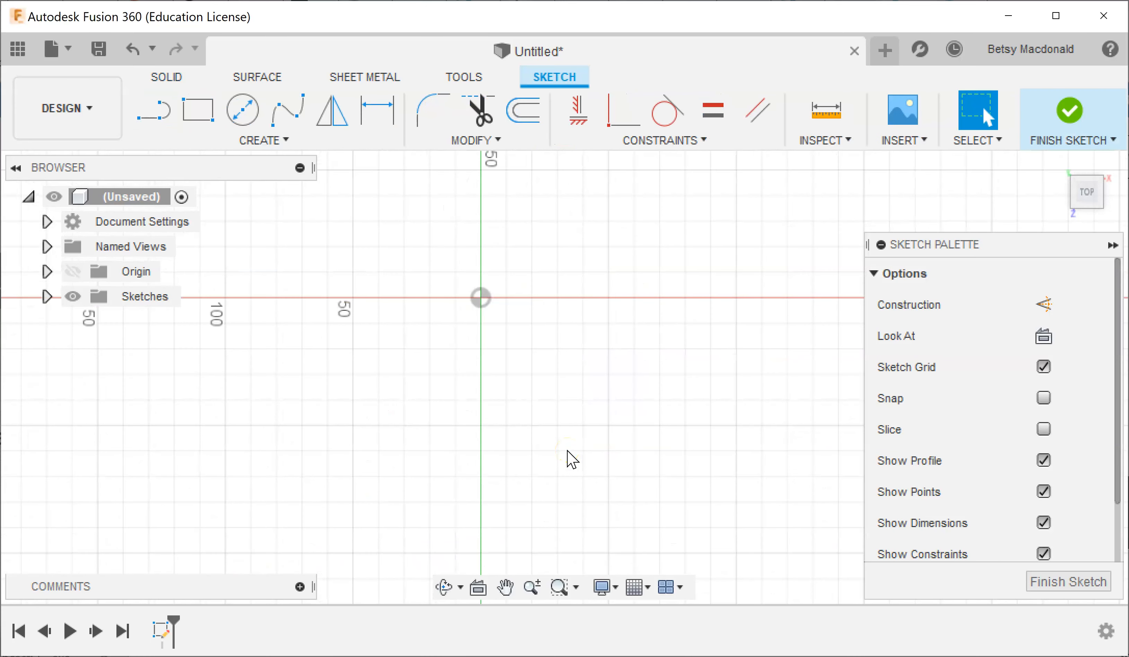
Step: Expand the Sketches folder in the browser and collapse the Sketch Palette
{"action": "mouse_move", "coordinate": [547, 239]}
{"action": "middle_mouse_down"}
{"action": "mouse_move", "coordinate": [663, 335]}
{"action": "mouse_move", "coordinate": [595, 269]}
{"action": "mouse_move", "coordinate": [630, 272]}
{"action": "middle_mouse_up"}
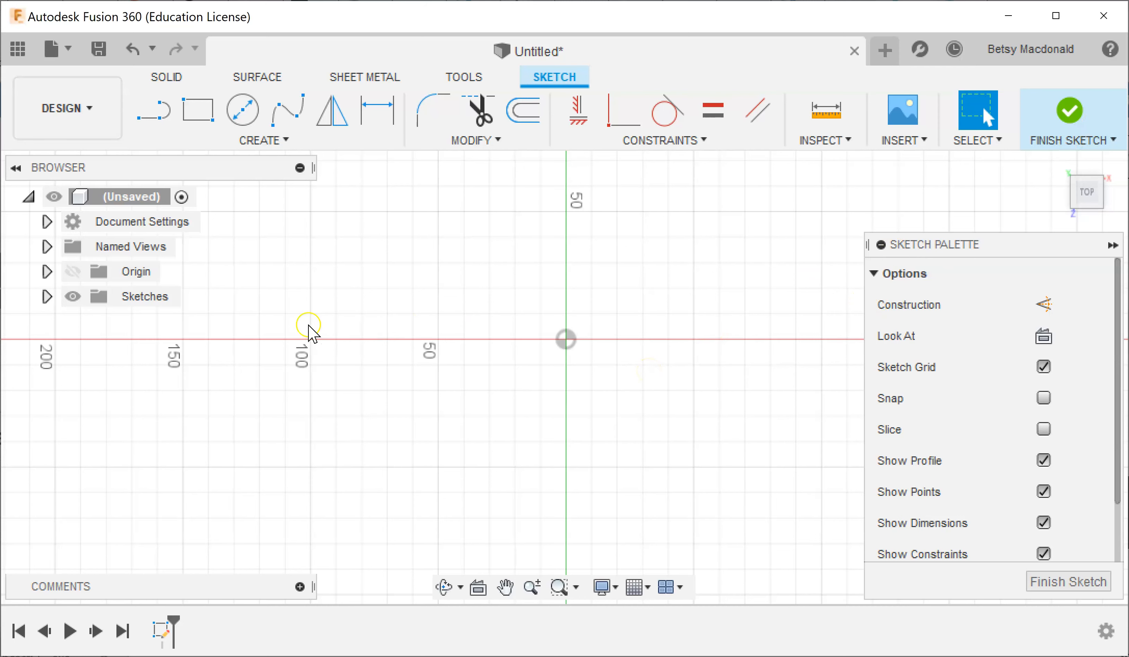
{"action": "left_click", "coordinate": [46, 297]}
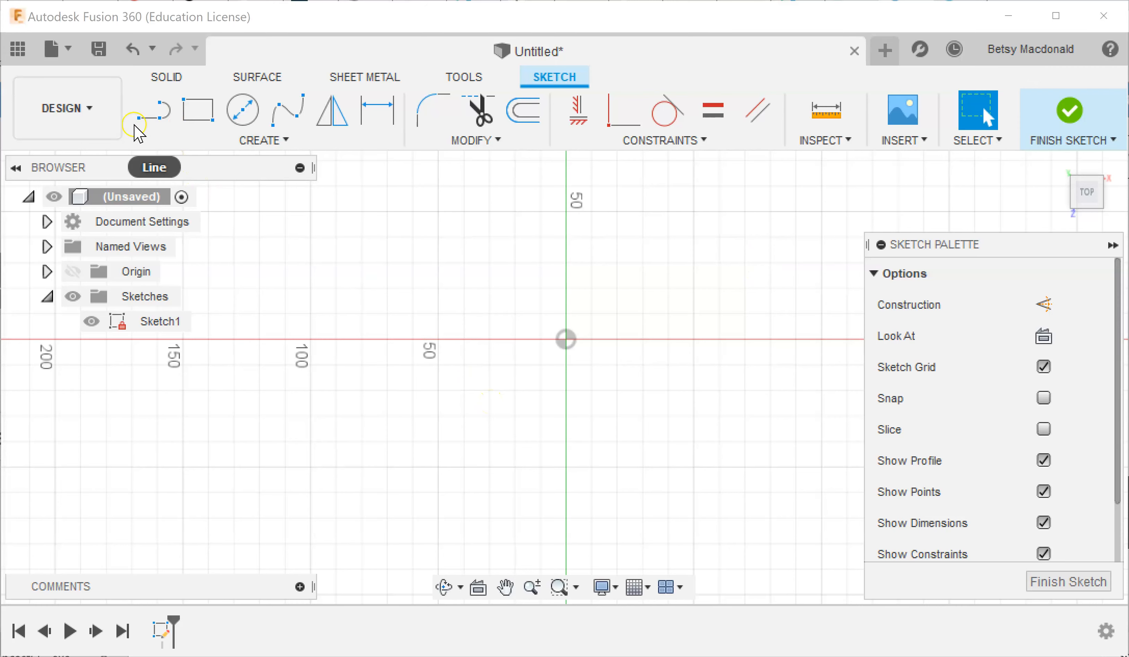
{"action": "left_click", "coordinate": [199, 114]}
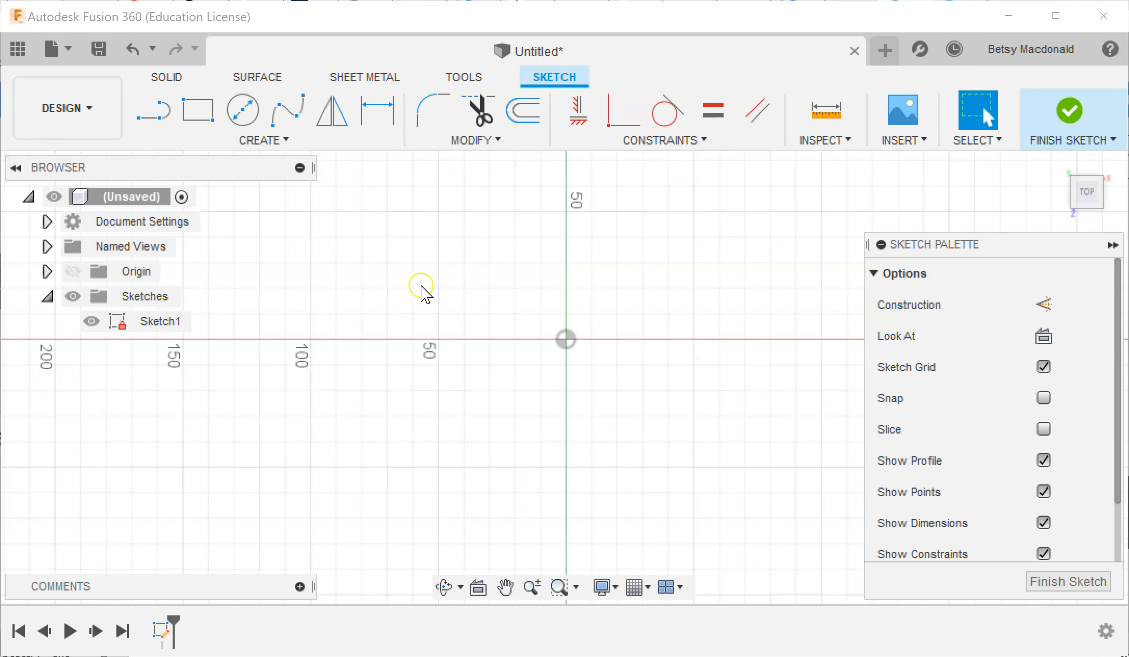
{"action": "left_click", "coordinate": [266, 141]}
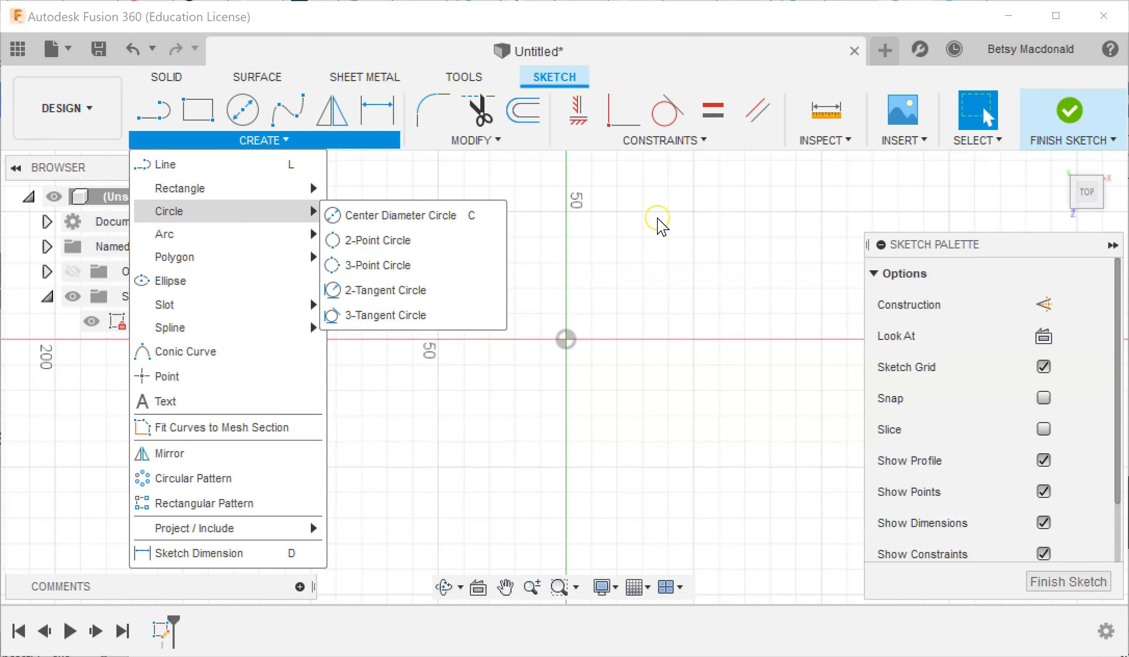
{"action": "left_click", "coordinate": [687, 248]}
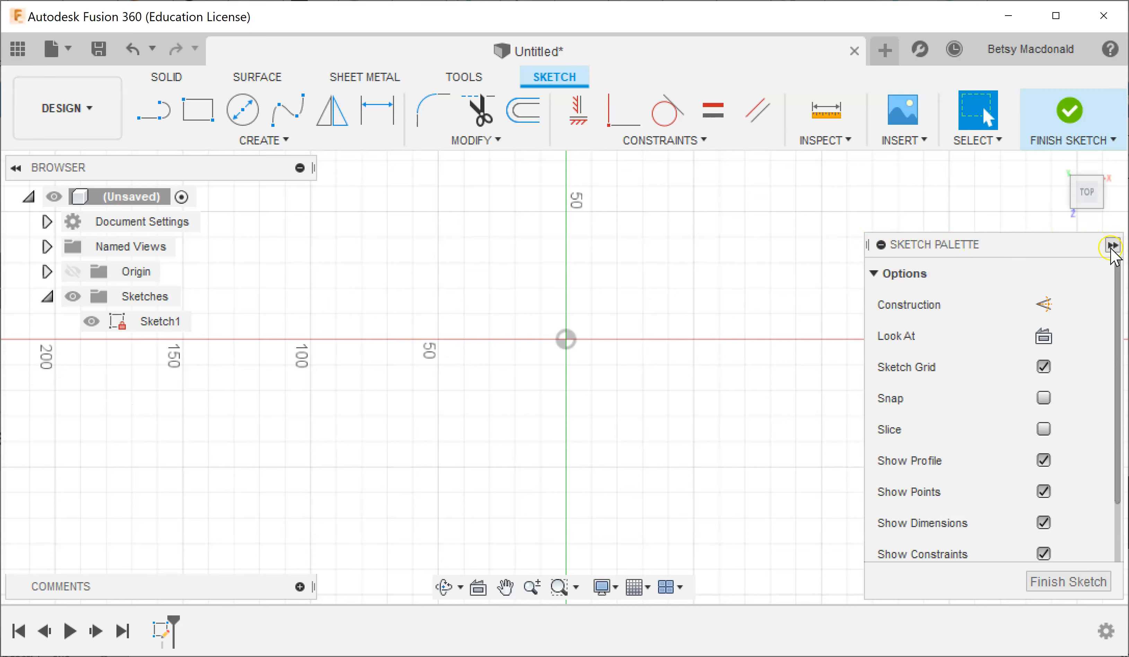
{"action": "left_click", "coordinate": [1111, 246]}
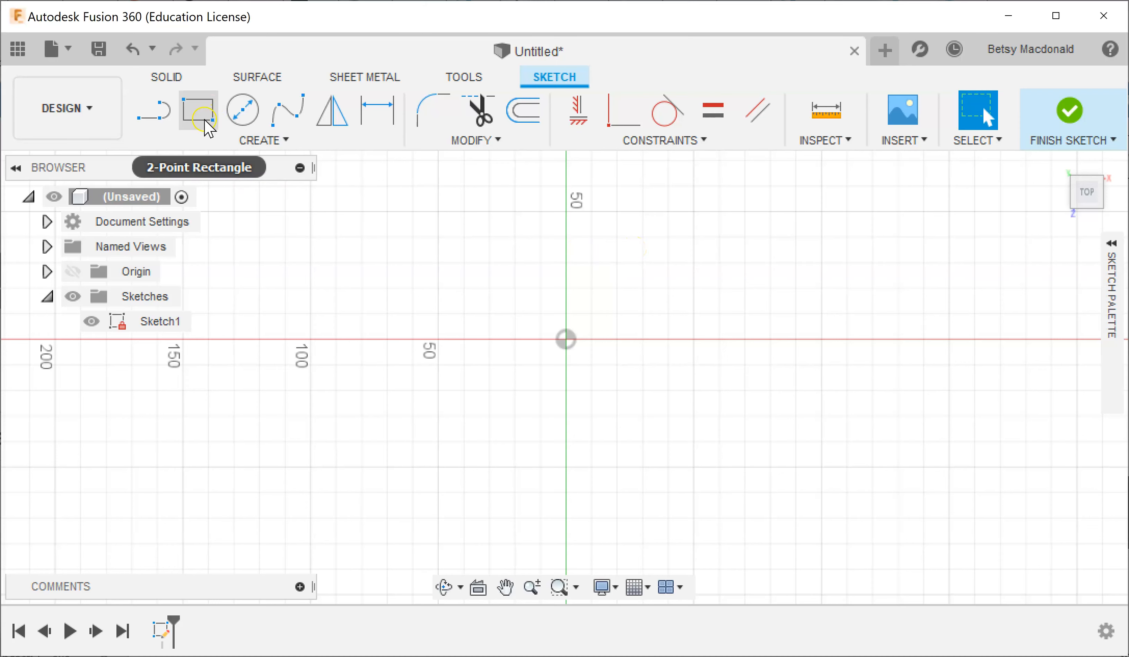
Step: Sketch a 2-point rectangle from the origin, about 100 mm wide and 50 mm high, above the red axis
{"action": "left_click", "coordinate": [242, 142]}
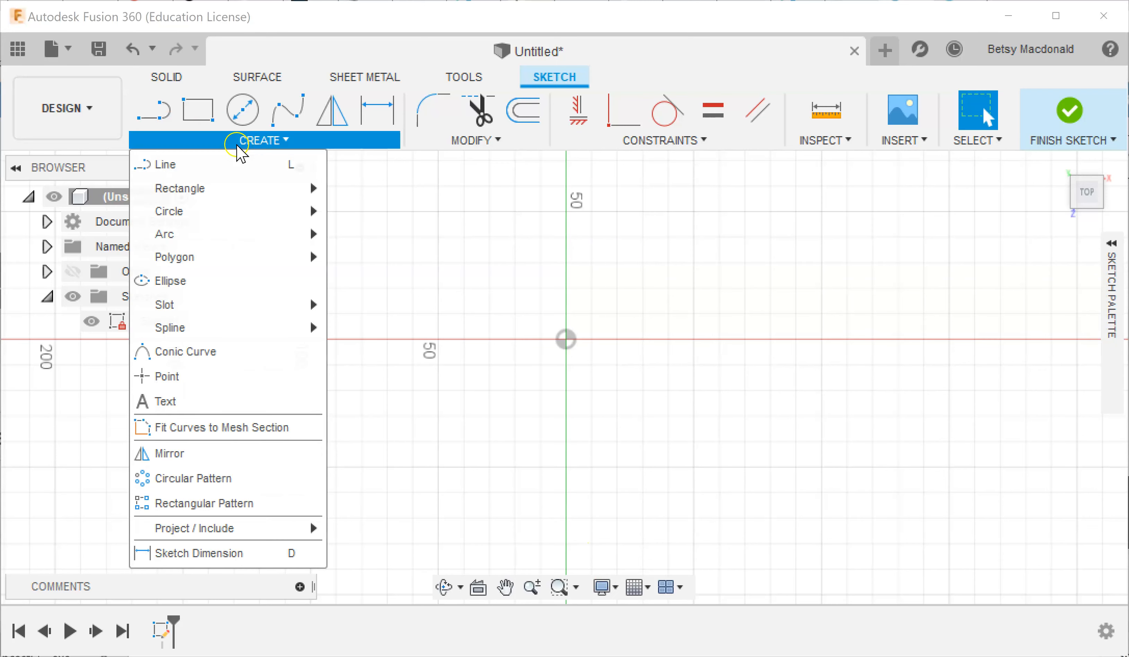
{"action": "mouse_move", "coordinate": [225, 194]}
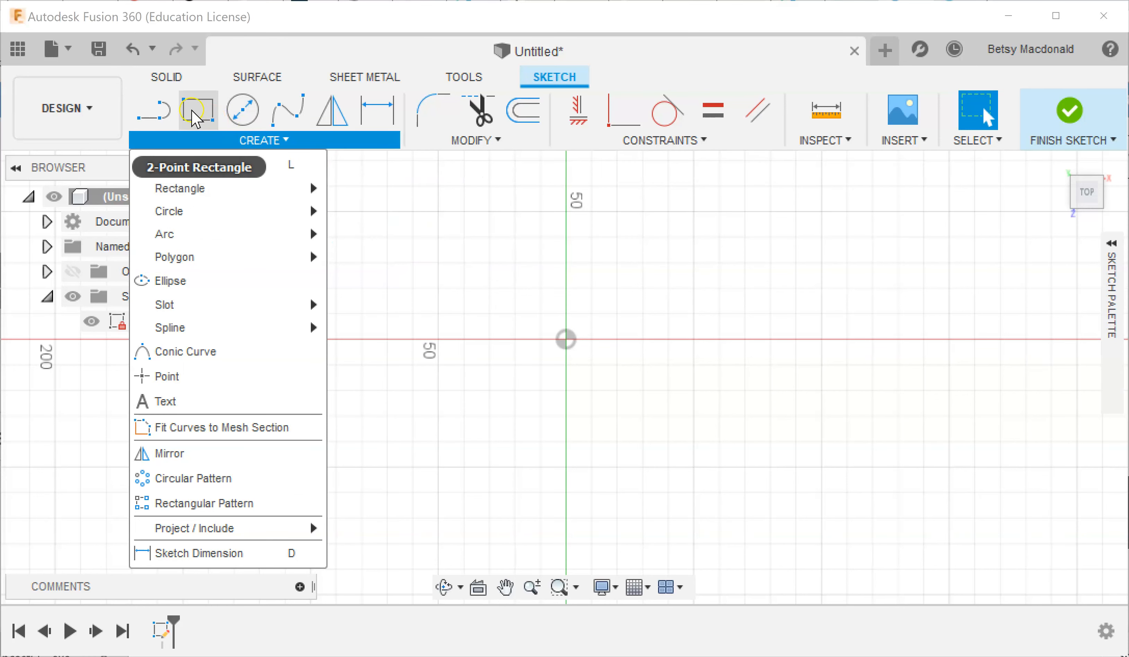
{"action": "left_click", "coordinate": [199, 120]}
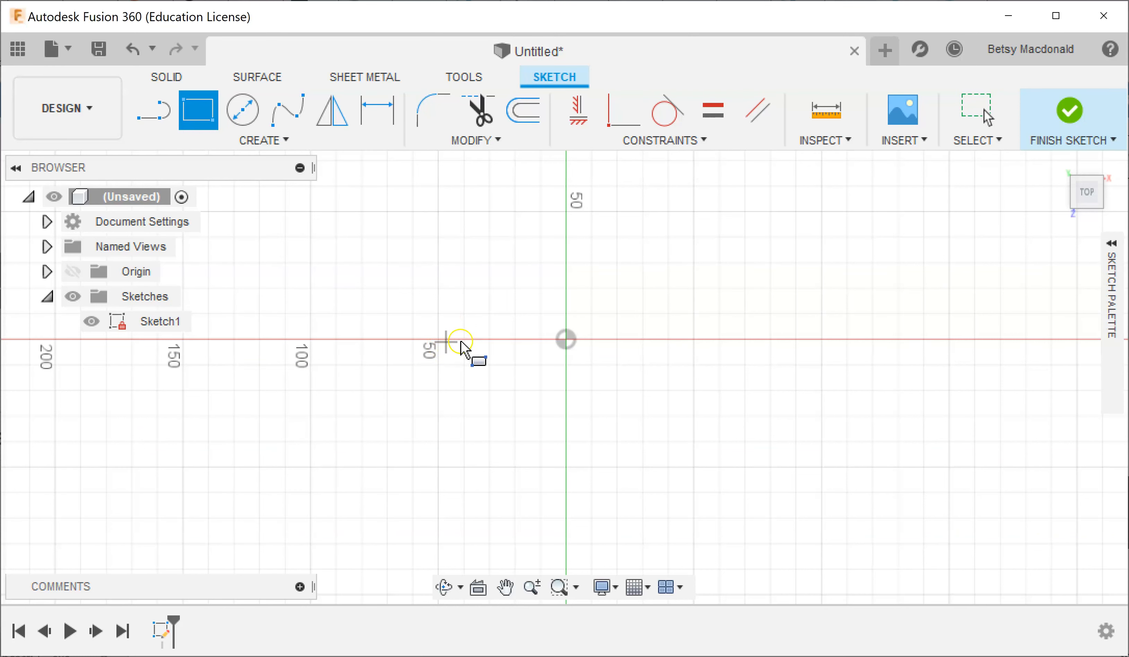
{"action": "left_click", "coordinate": [566, 338]}
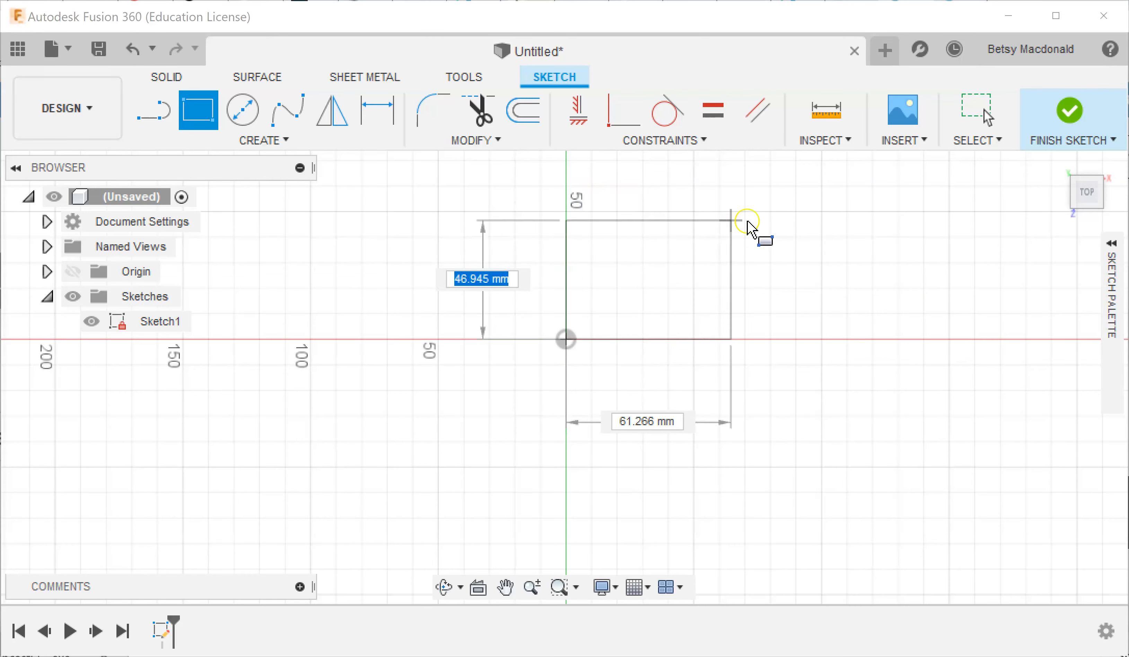
{"action": "left_click", "coordinate": [824, 211]}
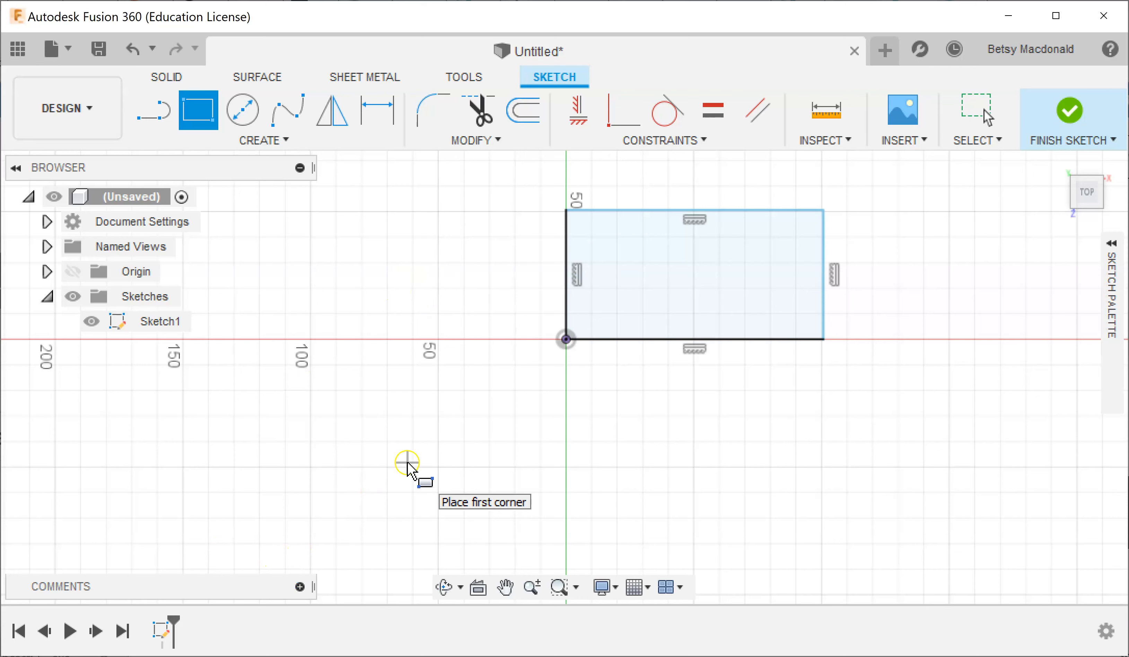
{"action": "key", "text": "Escape"}
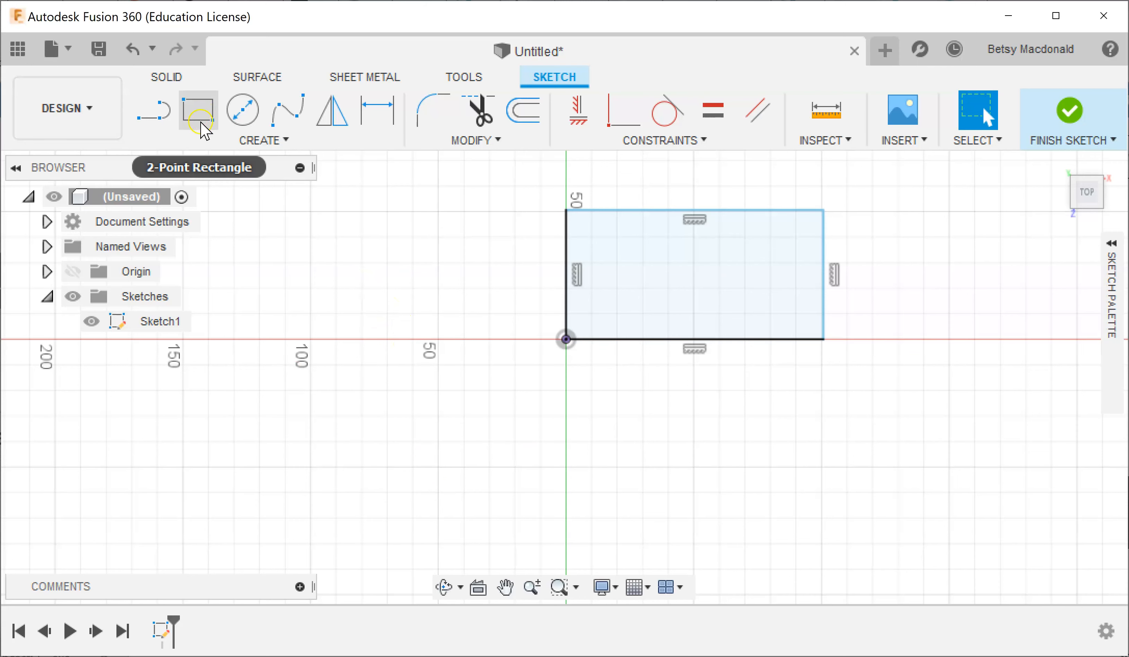
Step: Sketch a small 2-point rectangle about 50 mm wide and 30 mm high beside the green axis, below the origin
{"action": "left_click", "coordinate": [198, 109]}
{"action": "left_click", "coordinate": [567, 468]}
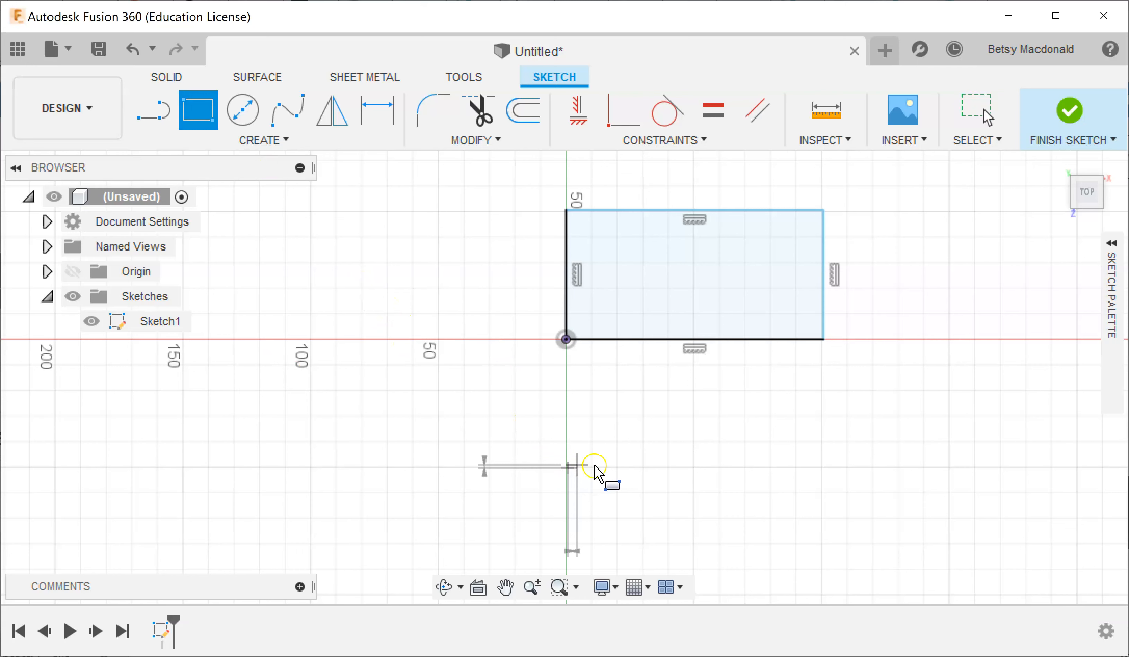
{"action": "left_click", "coordinate": [692, 392]}
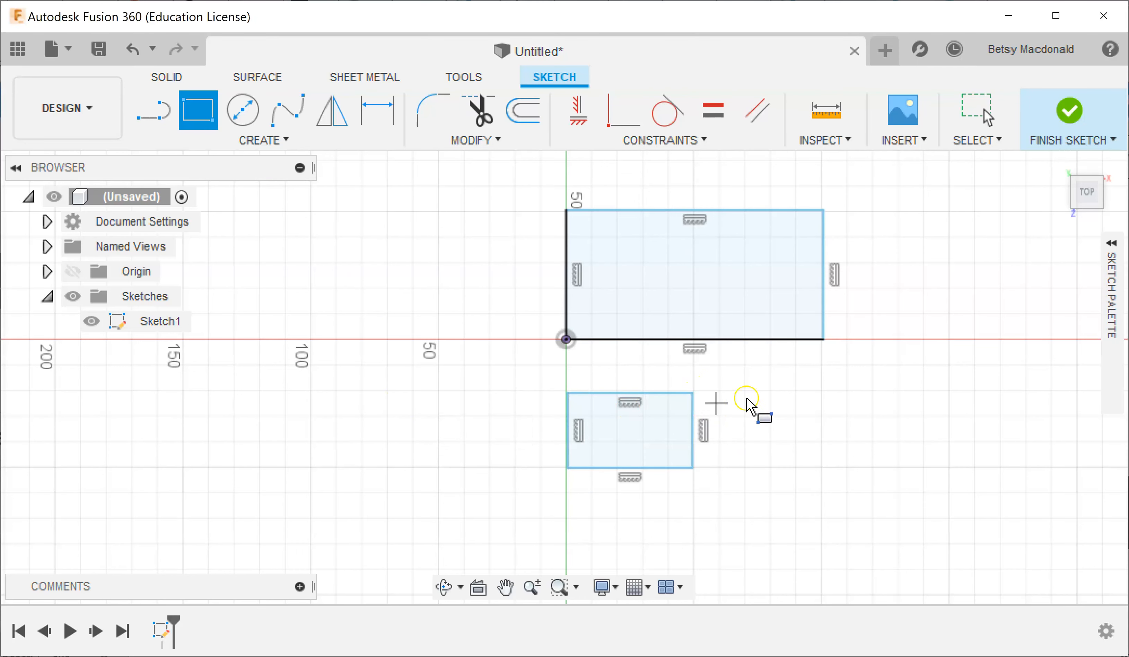
Step: Sketch a larger rectangle about 100 by 80 mm below the red axis, starting under the first rectangle's far edge
{"action": "left_click", "coordinate": [823, 392]}
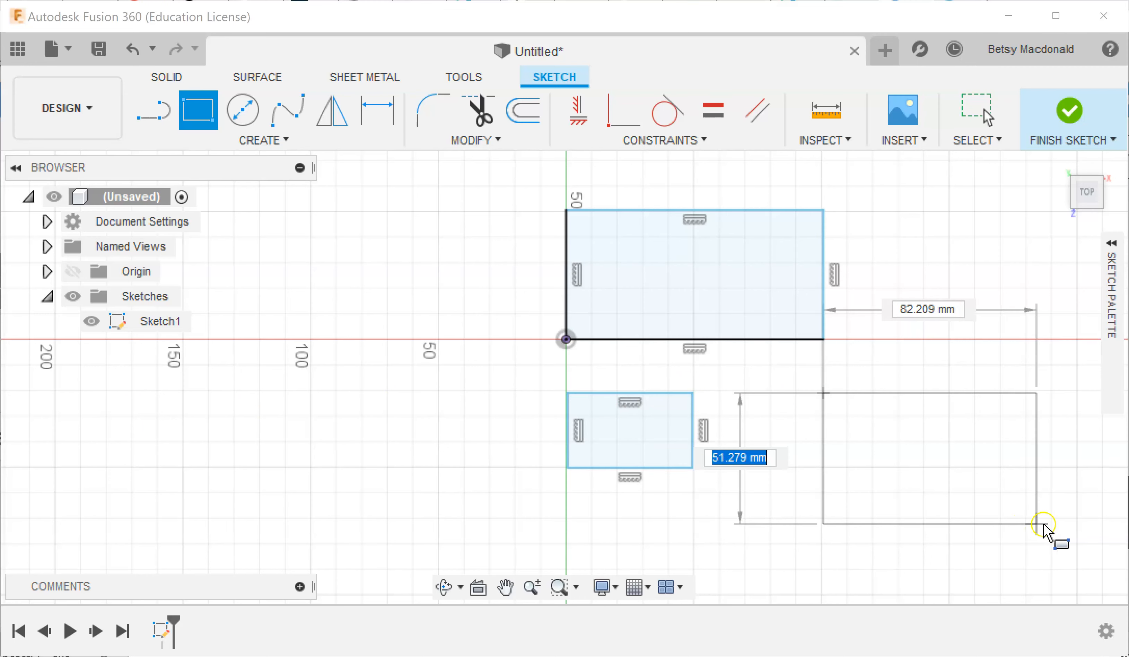
{"action": "left_click", "coordinate": [1076, 597]}
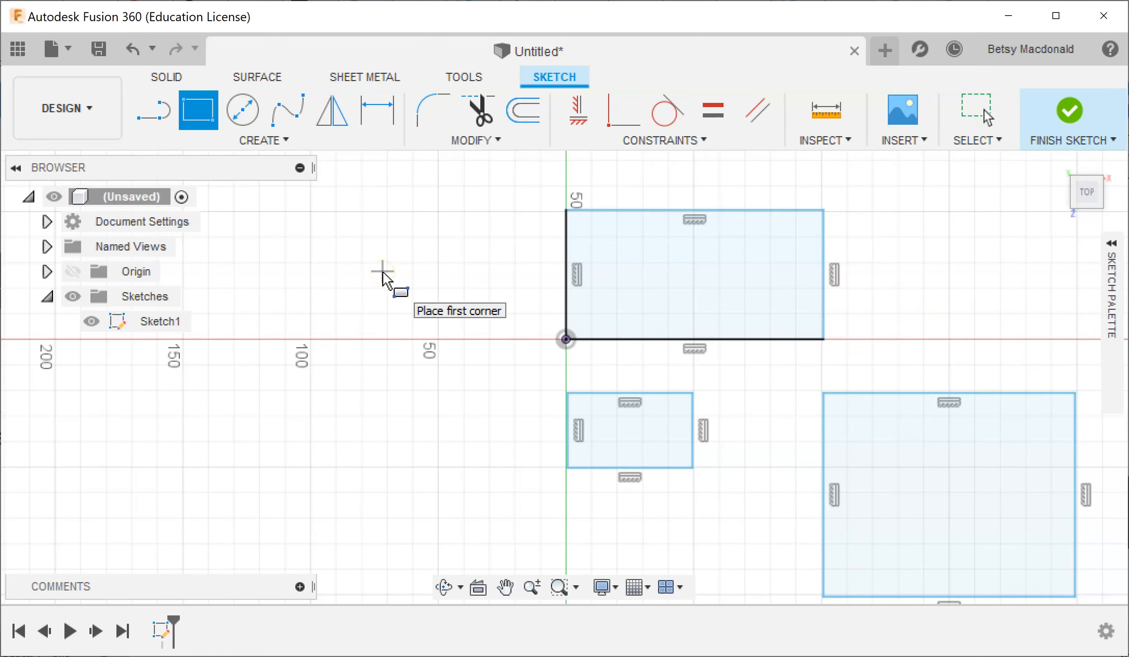
{"action": "key", "text": "Escape"}
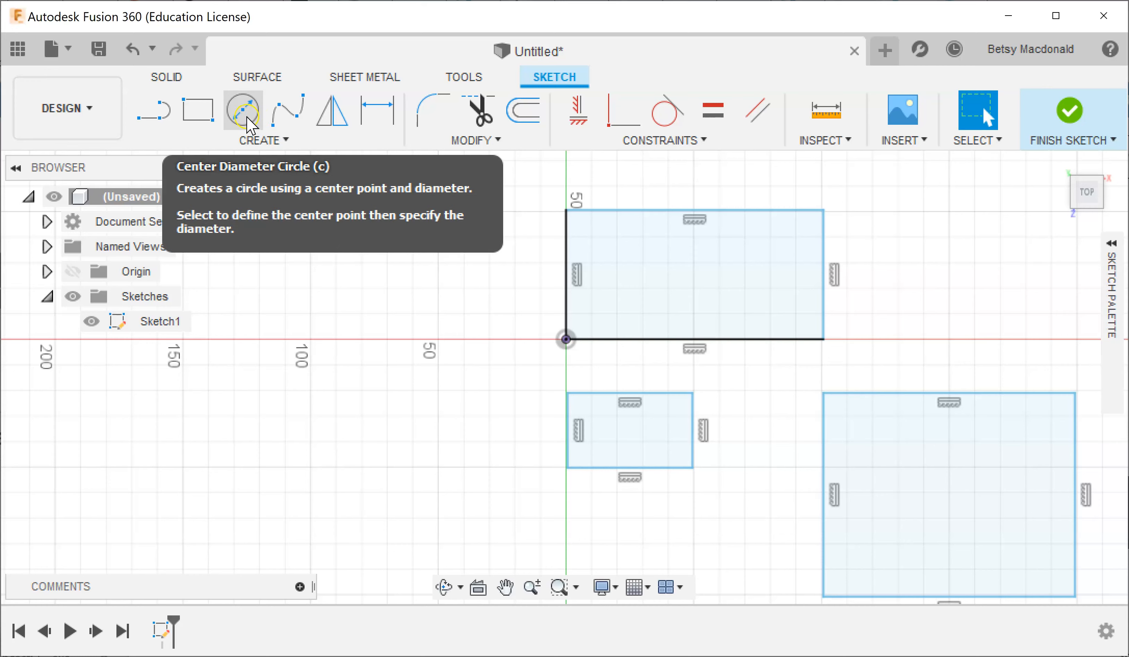
Step: Sketch a center diameter circle of 100 mm, centred on the red axis about 100 mm left of the origin
{"action": "left_click", "coordinate": [244, 110]}
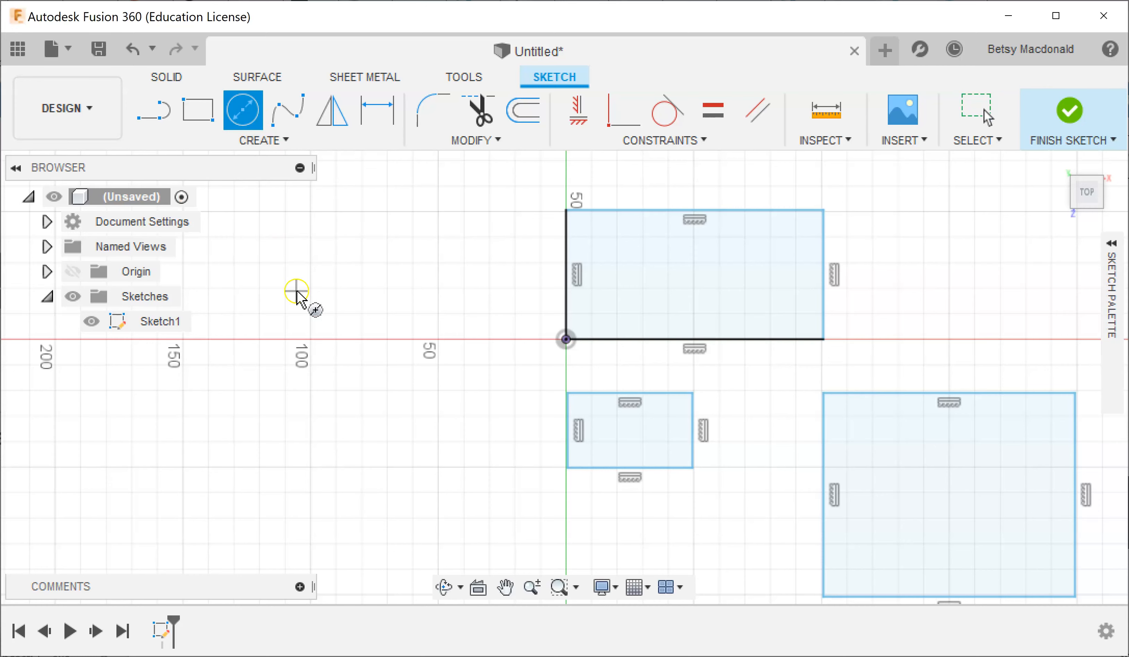
{"action": "left_click", "coordinate": [311, 341]}
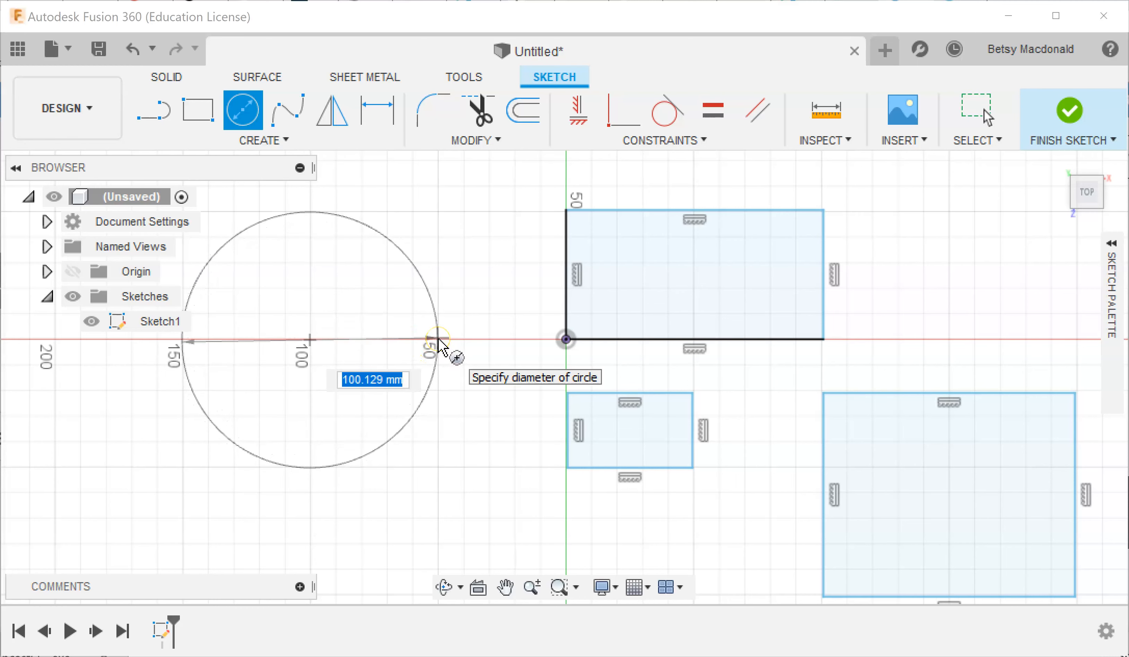
{"action": "type", "text": "100"}
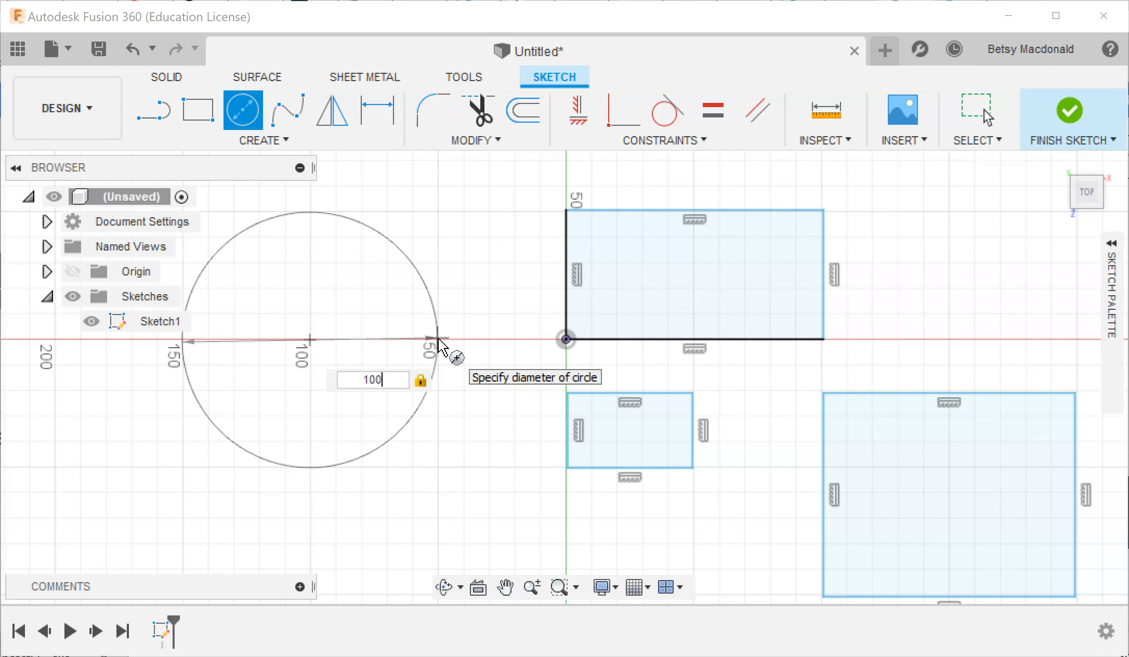
{"action": "key", "text": "Return"}
{"action": "key", "text": "Escape"}
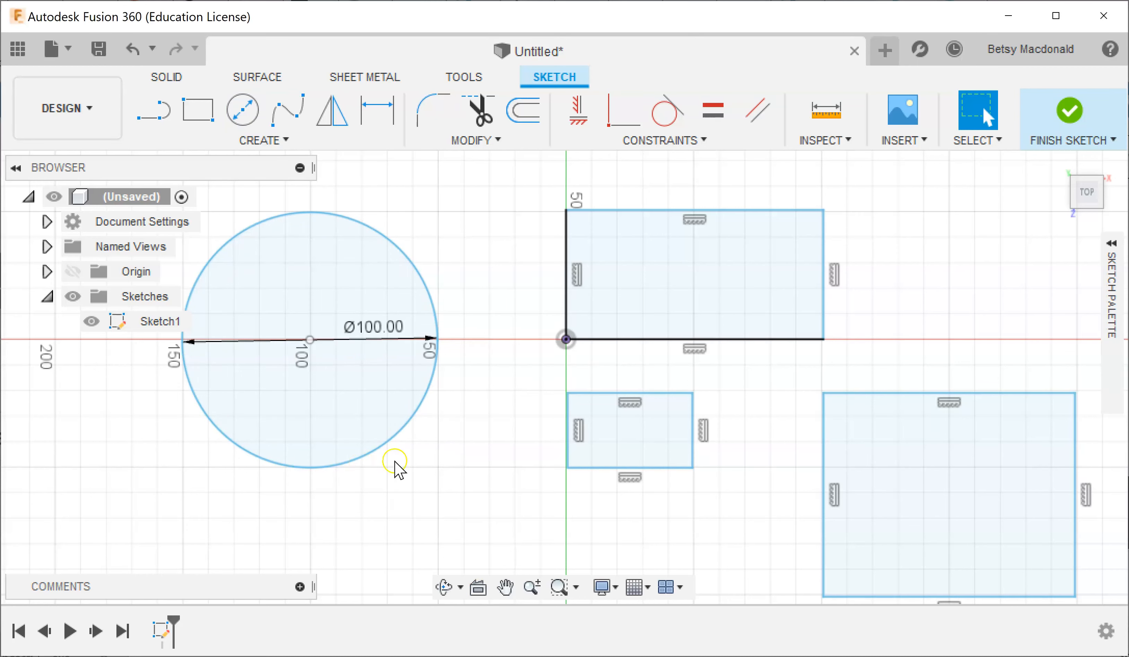
Step: Delete the rectangle that starts at the origin
{"action": "scroll", "coordinate": [548, 430], "scroll_direction": "down", "scroll_amount": 5}
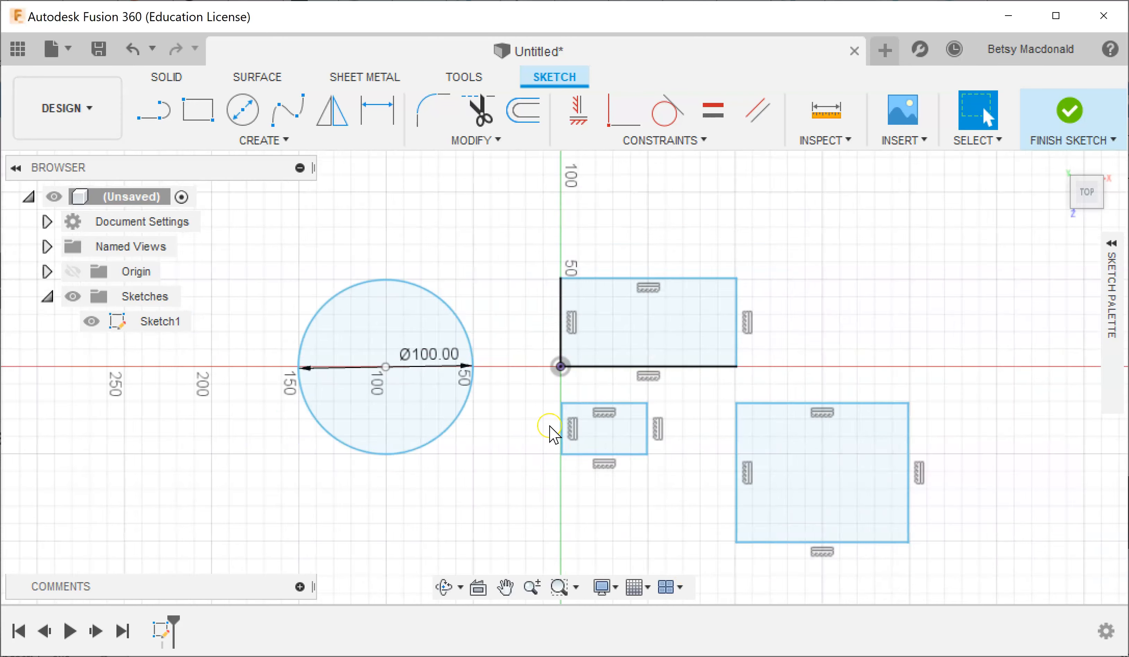
{"action": "mouse_move", "coordinate": [503, 477]}
{"action": "middle_mouse_down"}
{"action": "mouse_move", "coordinate": [360, 479]}
{"action": "mouse_move", "coordinate": [315, 497]}
{"action": "middle_mouse_up"}
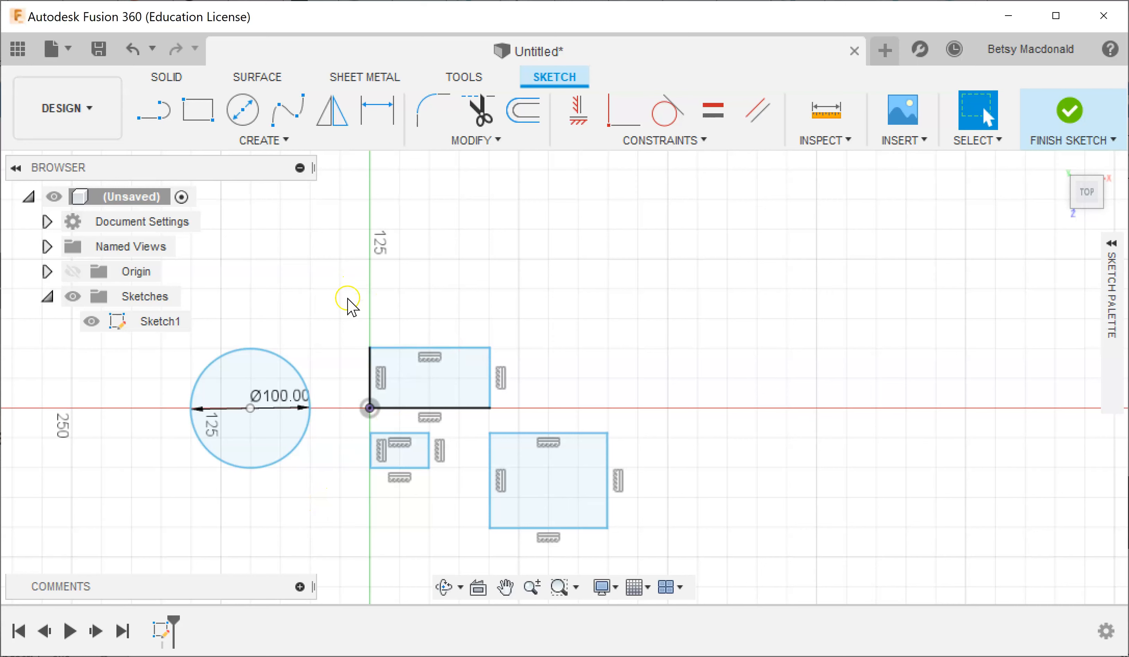
{"action": "mouse_move", "coordinate": [344, 296]}
{"action": "left_mouse_down"}
{"action": "mouse_move", "coordinate": [518, 423]}
{"action": "mouse_move", "coordinate": [527, 417]}
{"action": "left_mouse_up"}
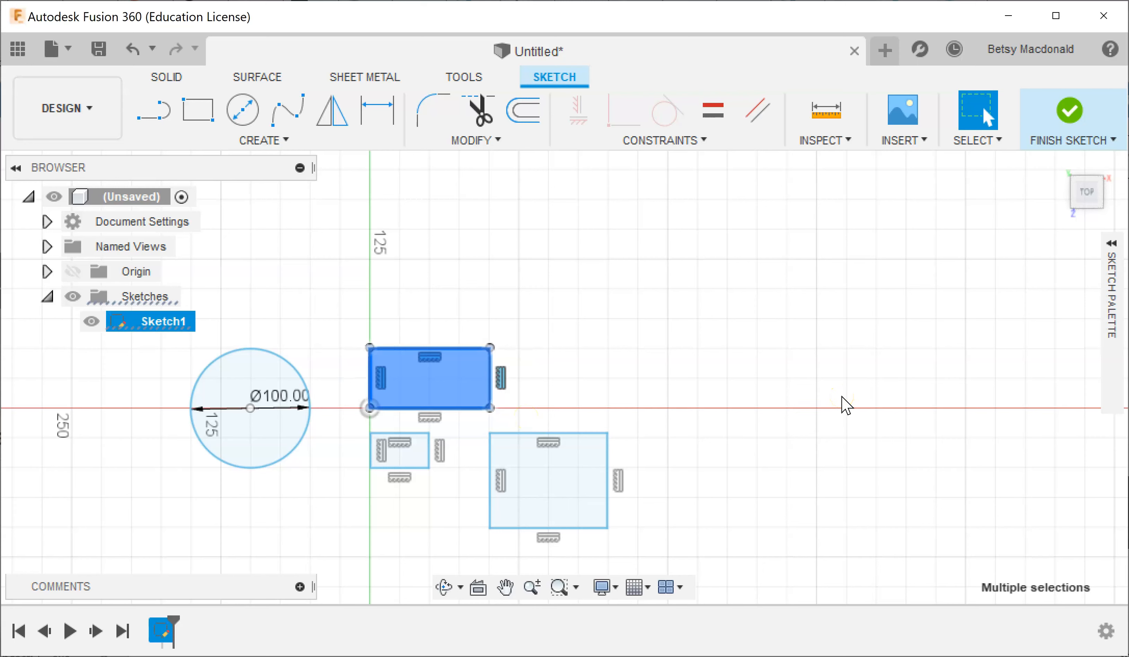
{"action": "key", "text": "Delete"}
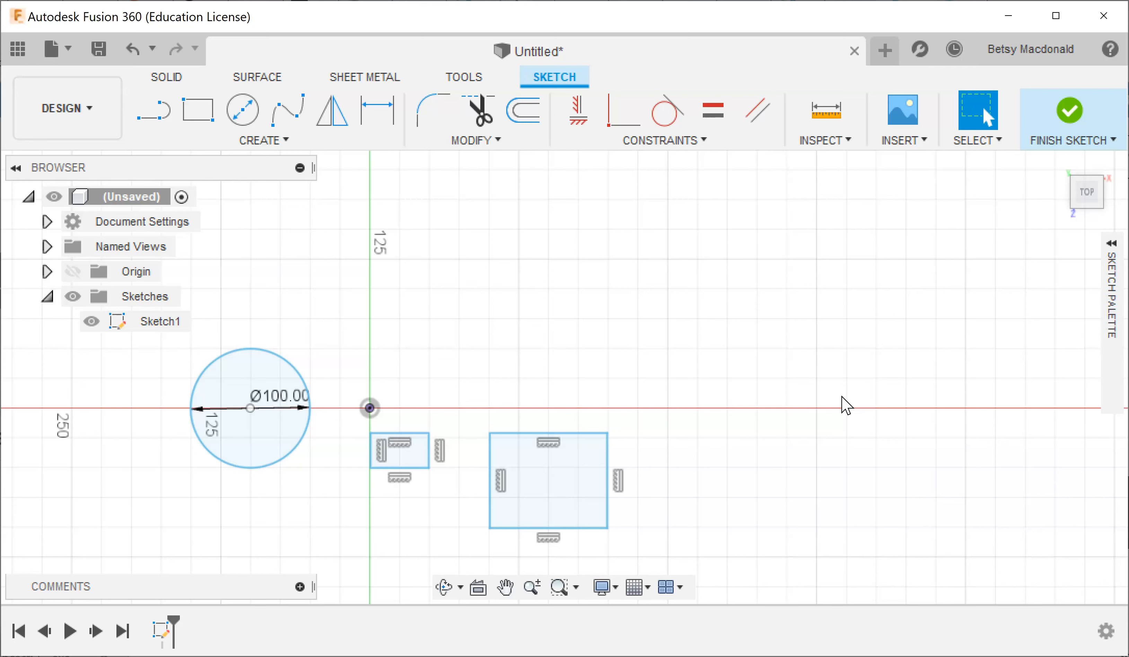
Step: Delete the large rectangle below the red axis, including all its edges
{"action": "left_click", "coordinate": [581, 492]}
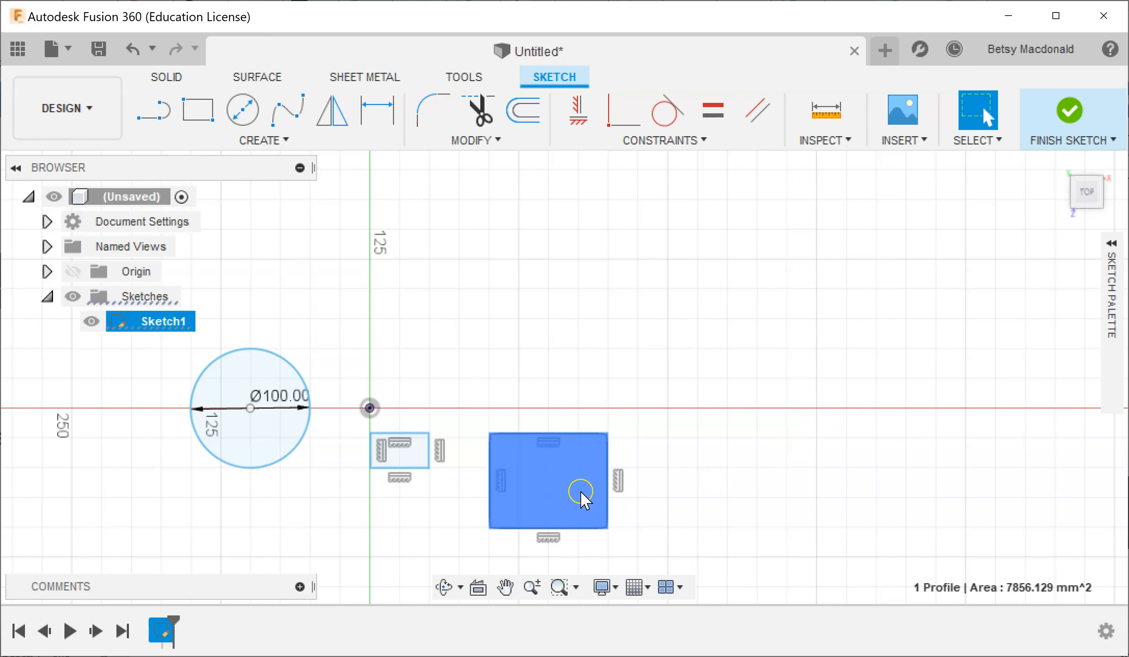
{"action": "key", "text": "Escape"}
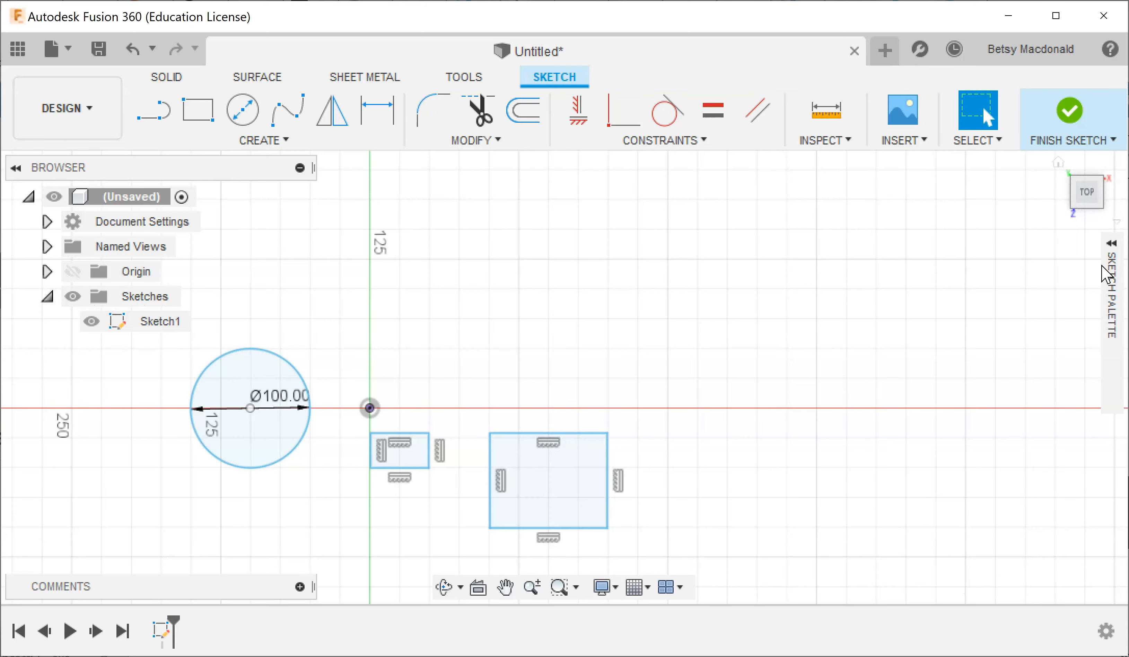
{"action": "left_click_drag", "start_coordinate": [480, 399], "coordinate": [736, 569]}
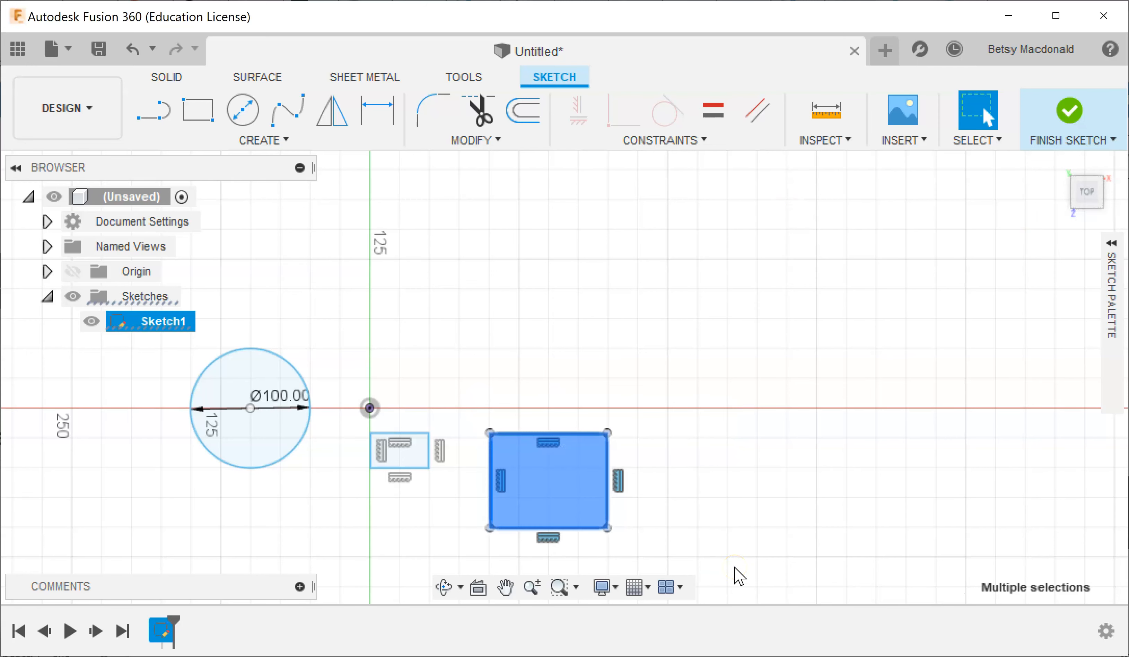
{"action": "key", "text": "Delete"}
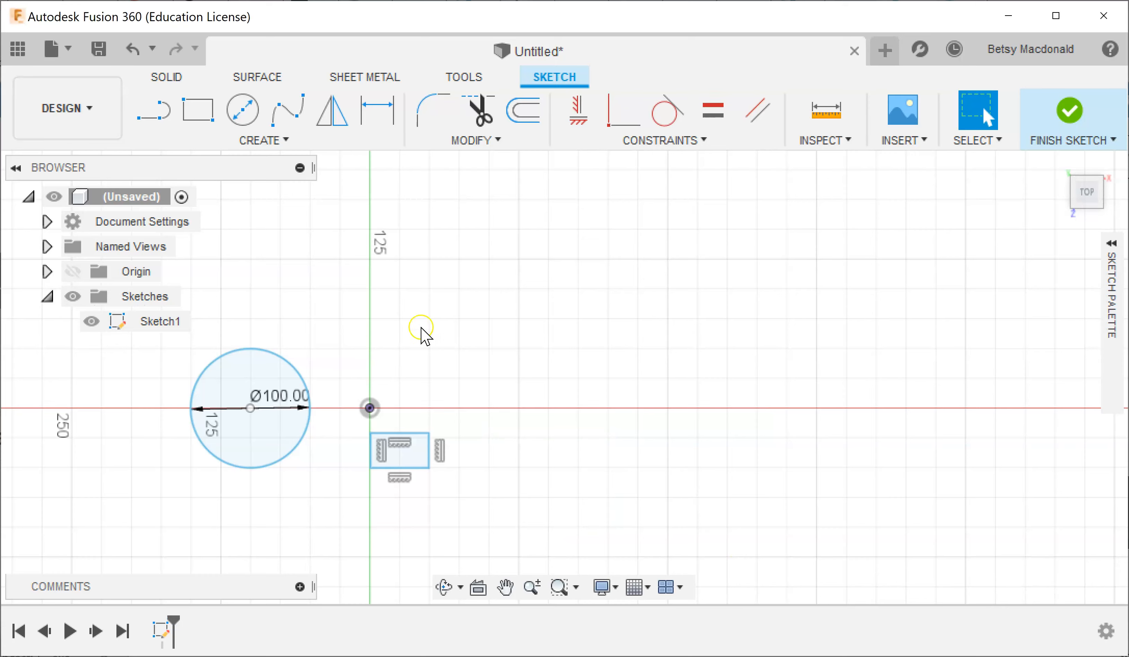
{"action": "scroll", "coordinate": [587, 345], "scroll_direction": "up", "scroll_amount": 3}
{"action": "mouse_move", "coordinate": [547, 385]}
{"action": "middle_mouse_down"}
{"action": "mouse_move", "coordinate": [811, 391]}
{"action": "mouse_move", "coordinate": [742, 371]}
{"action": "middle_mouse_up"}
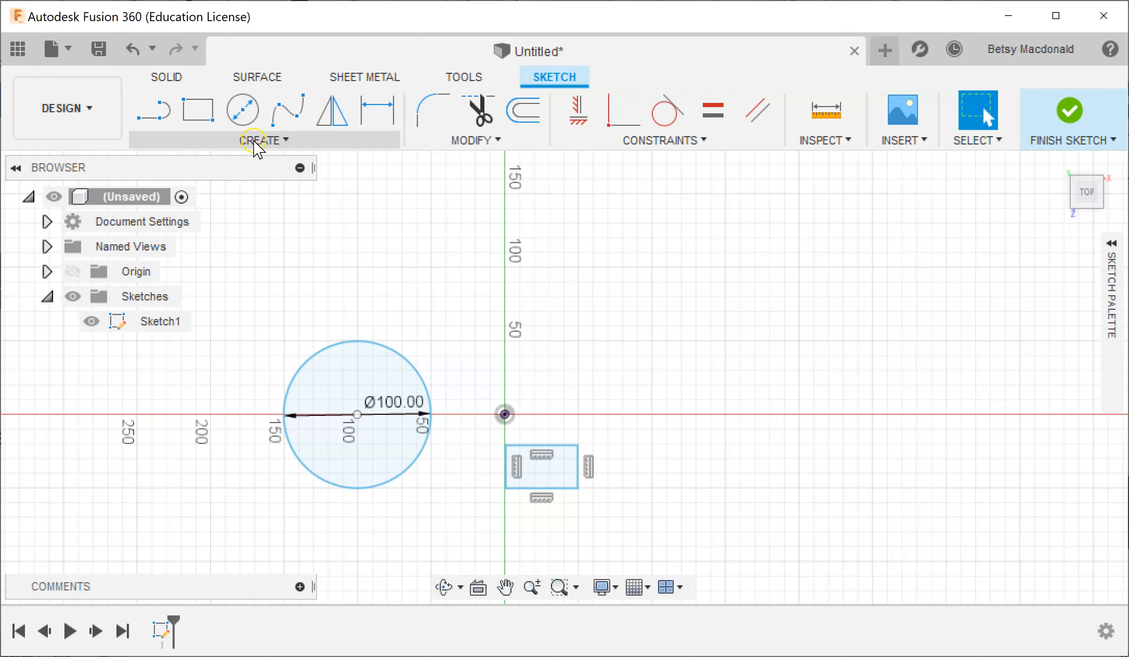
Step: Sketch a closed five-sided house outline with lines, from about 50 mm up the green axis to a 200 mm high peak, ending with a slanted base
{"action": "left_click", "coordinate": [256, 143]}
{"action": "left_click", "coordinate": [254, 144]}
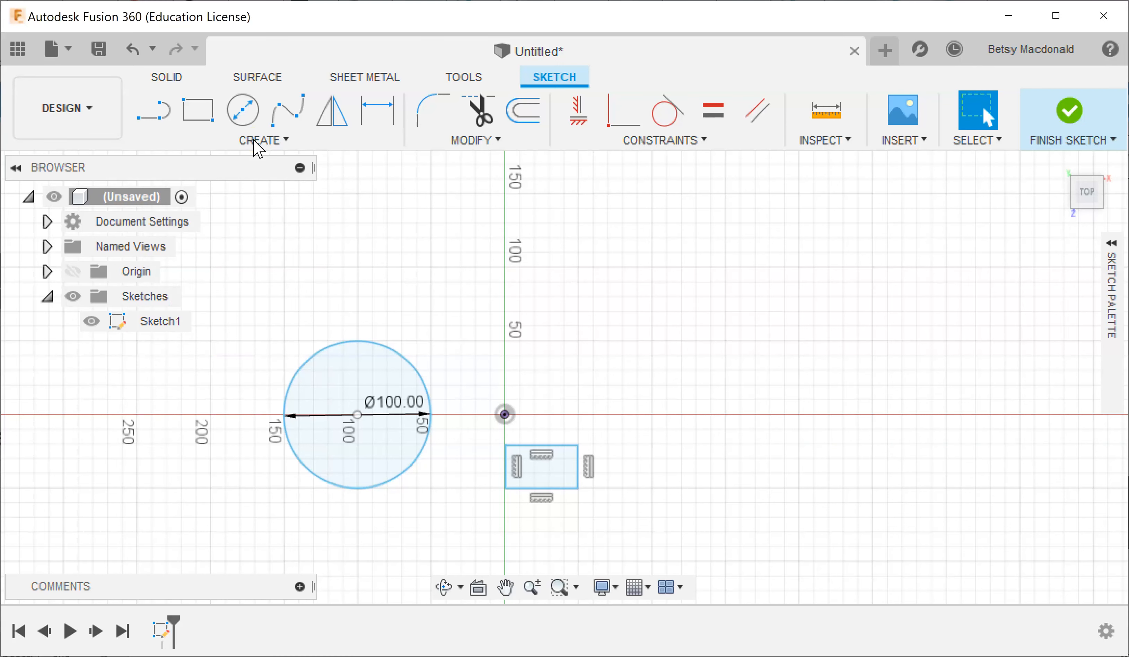
{"action": "left_click", "coordinate": [169, 115]}
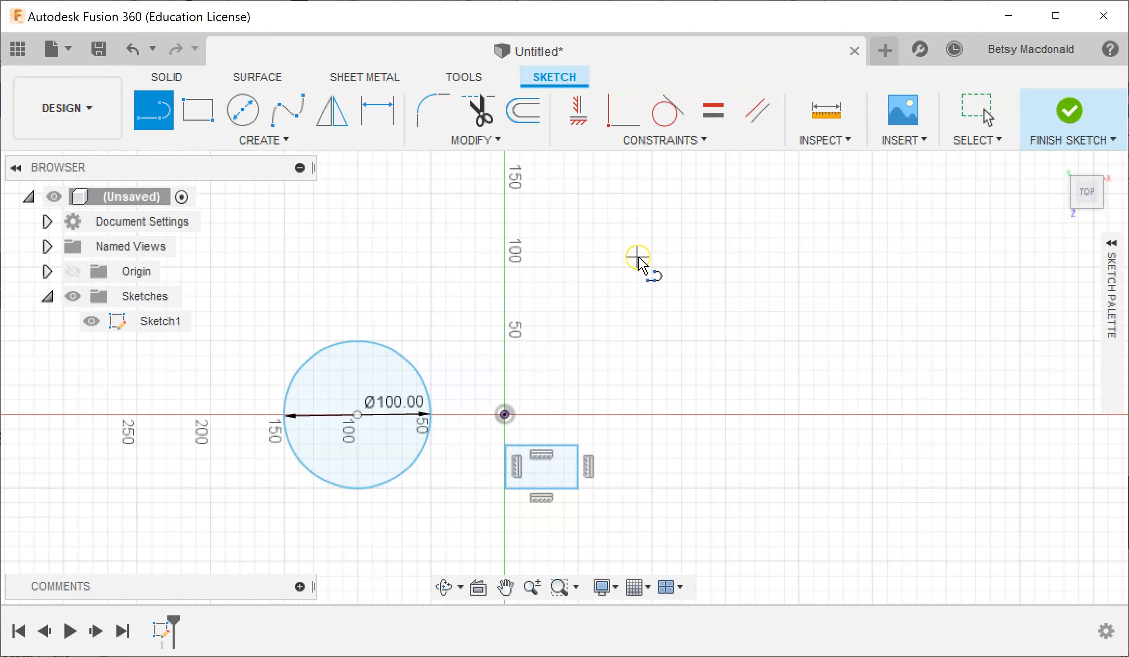
{"action": "left_click", "coordinate": [504, 337]}
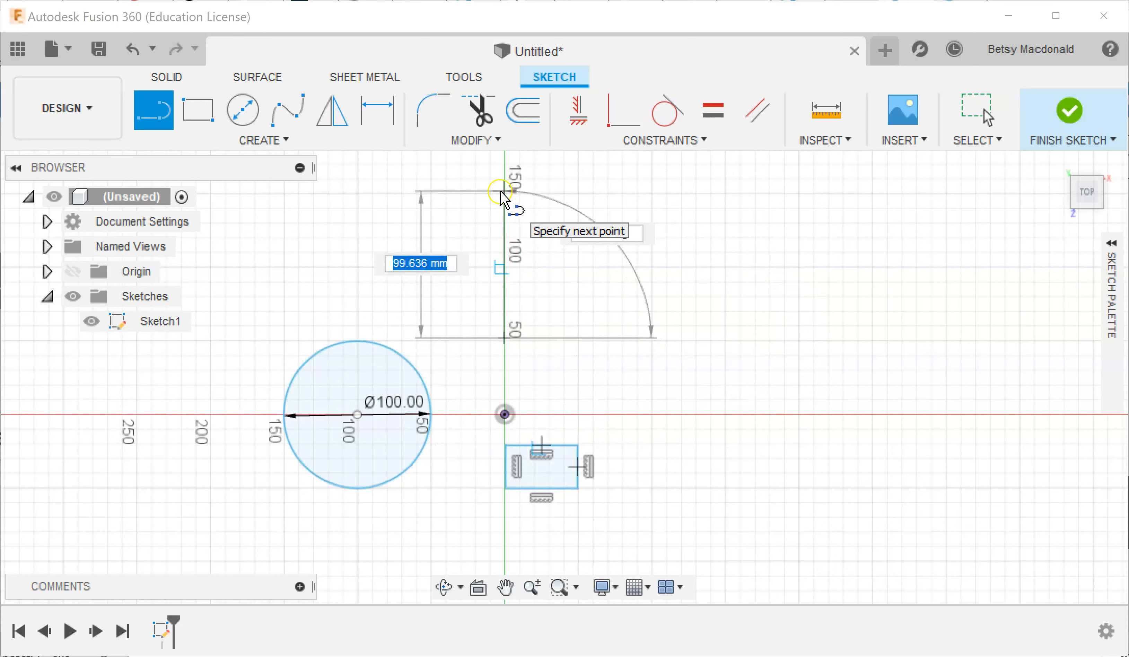
{"action": "left_click", "coordinate": [505, 193]}
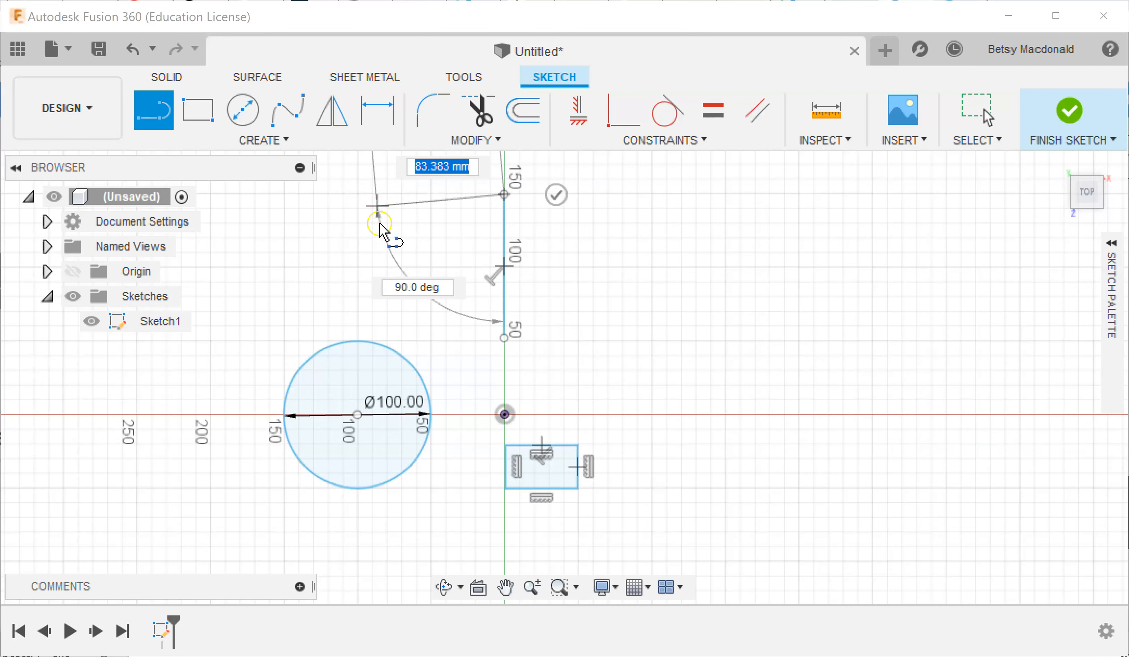
{"action": "middle_click_drag", "start_coordinate": [724, 302], "coordinate": [686, 395]}
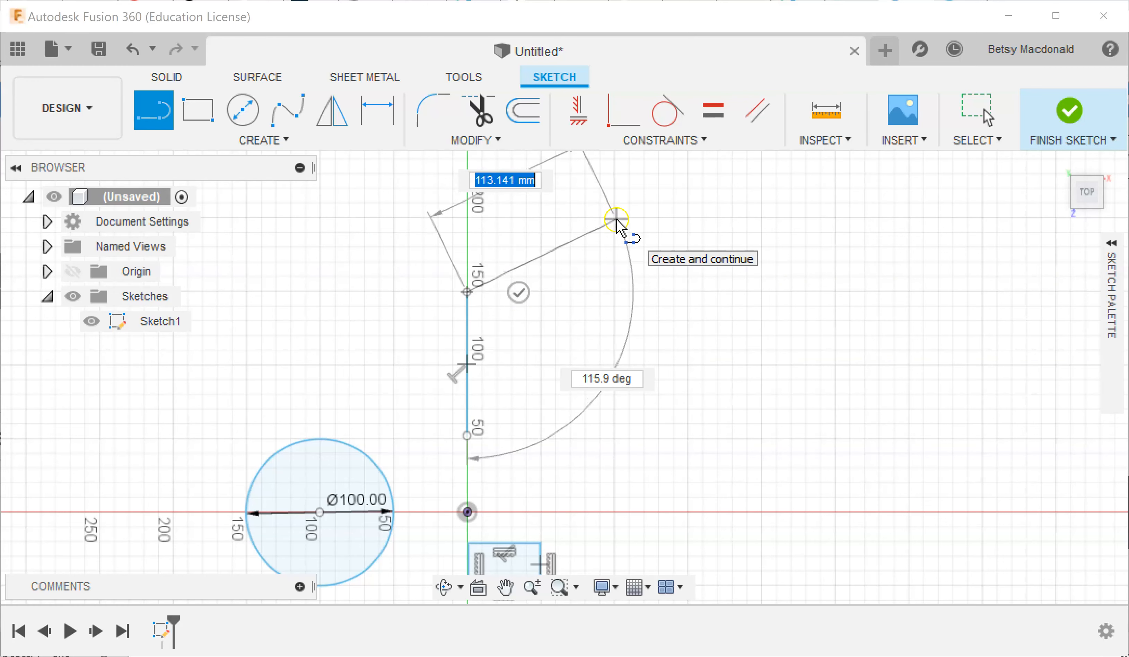
{"action": "left_click", "coordinate": [616, 221]}
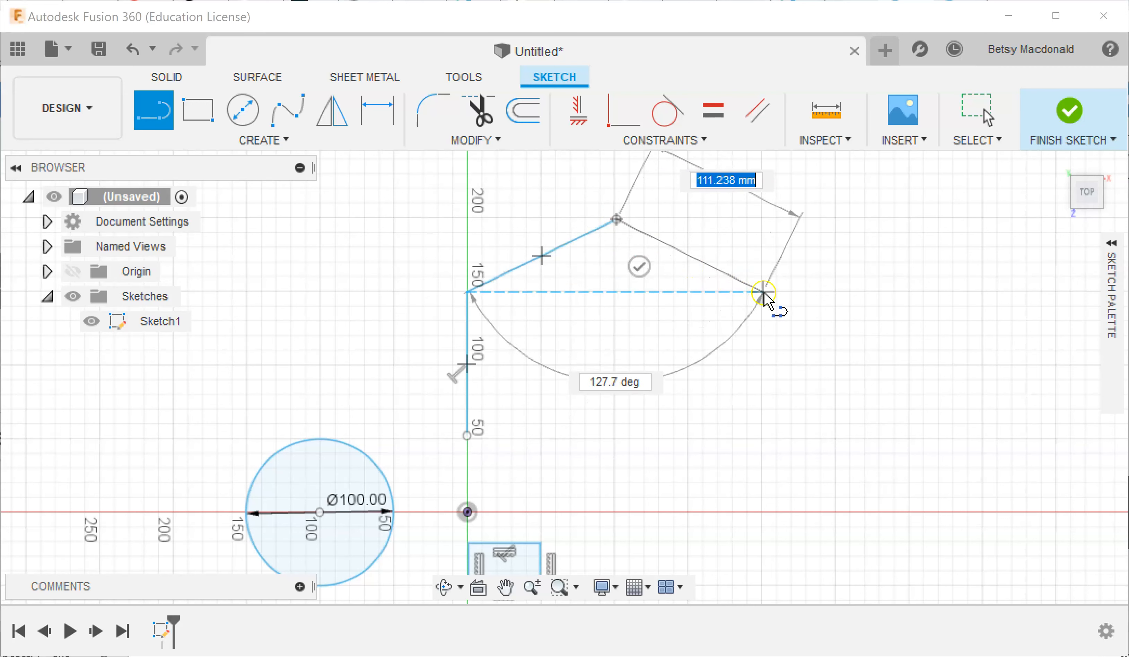
{"action": "left_click", "coordinate": [763, 292]}
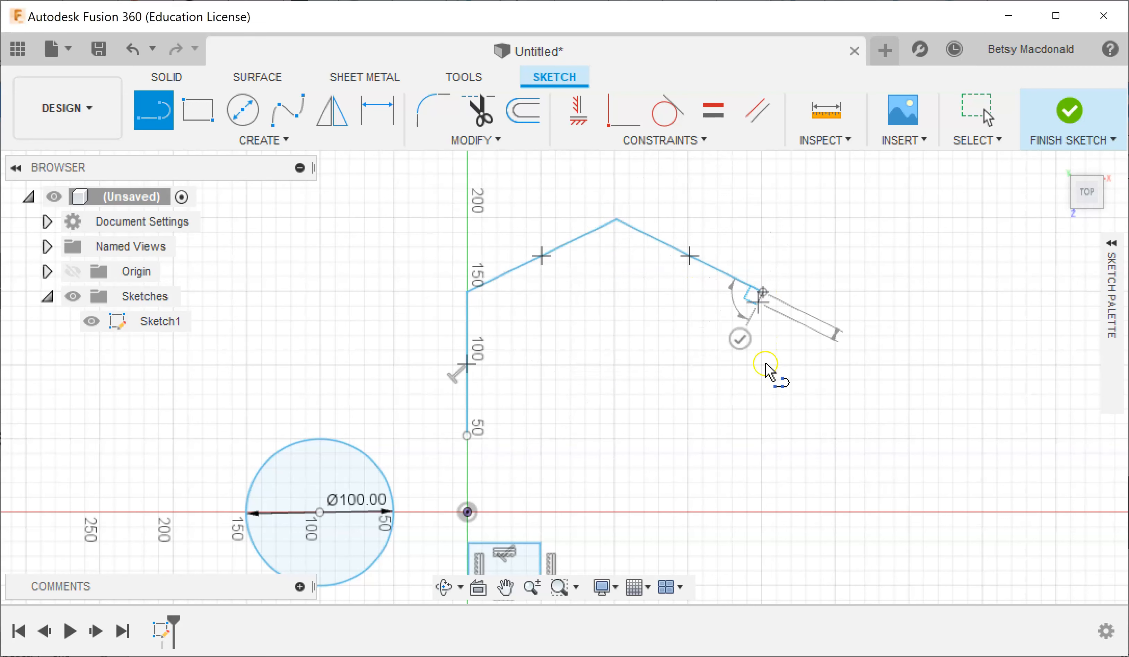
{"action": "left_click", "coordinate": [762, 510]}
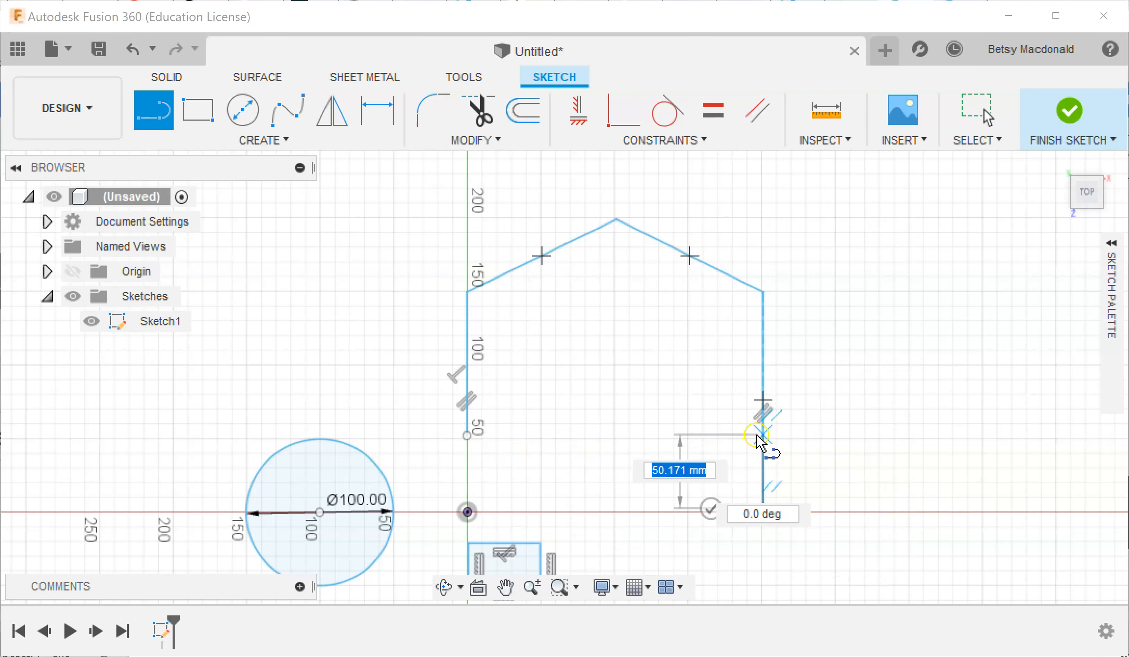
{"action": "left_click", "coordinate": [471, 441]}
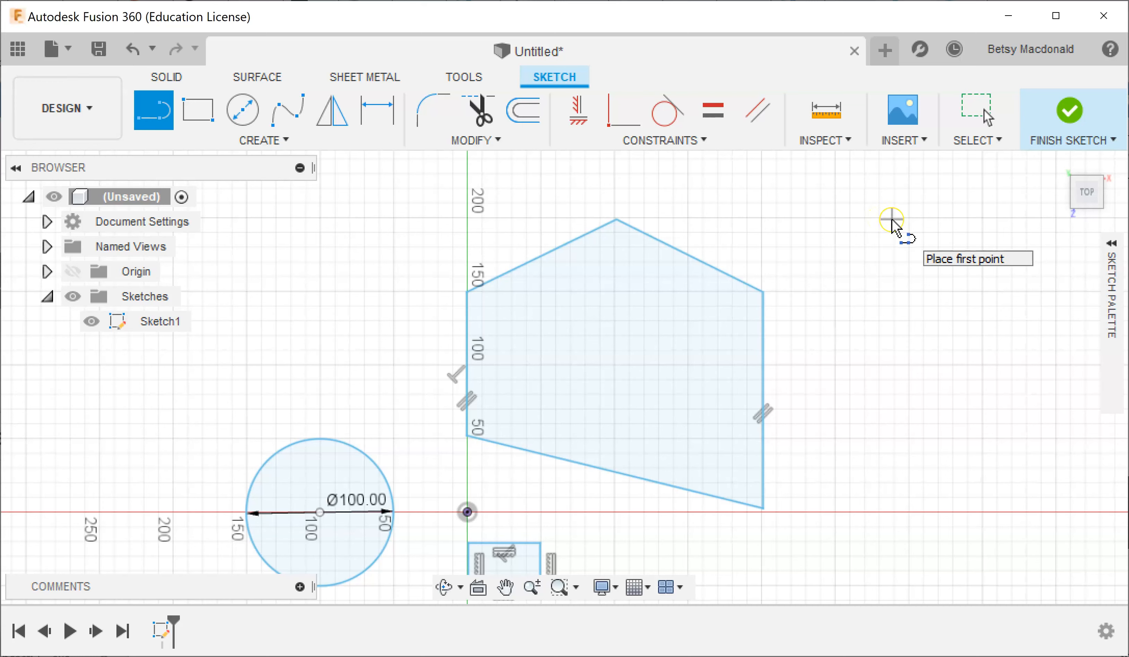
Step: Add a horizontal base line about 200 mm long across the house outline and trim away the slanted edge and leftover vertical segment below it
{"action": "left_click", "coordinate": [468, 436]}
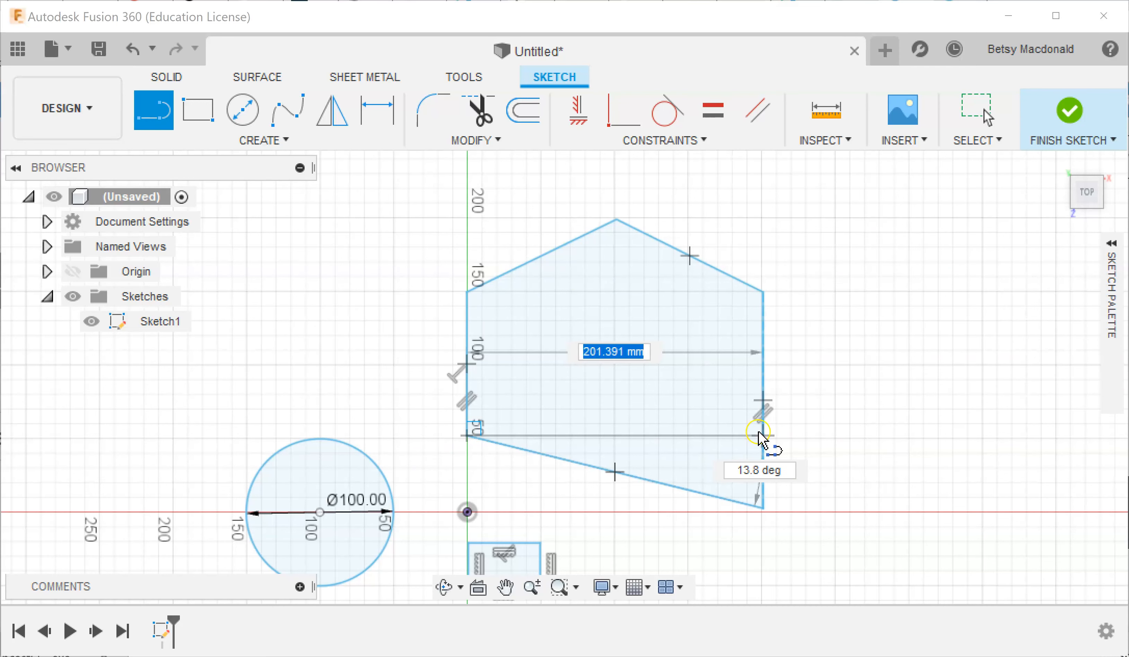
{"action": "left_click", "coordinate": [760, 436]}
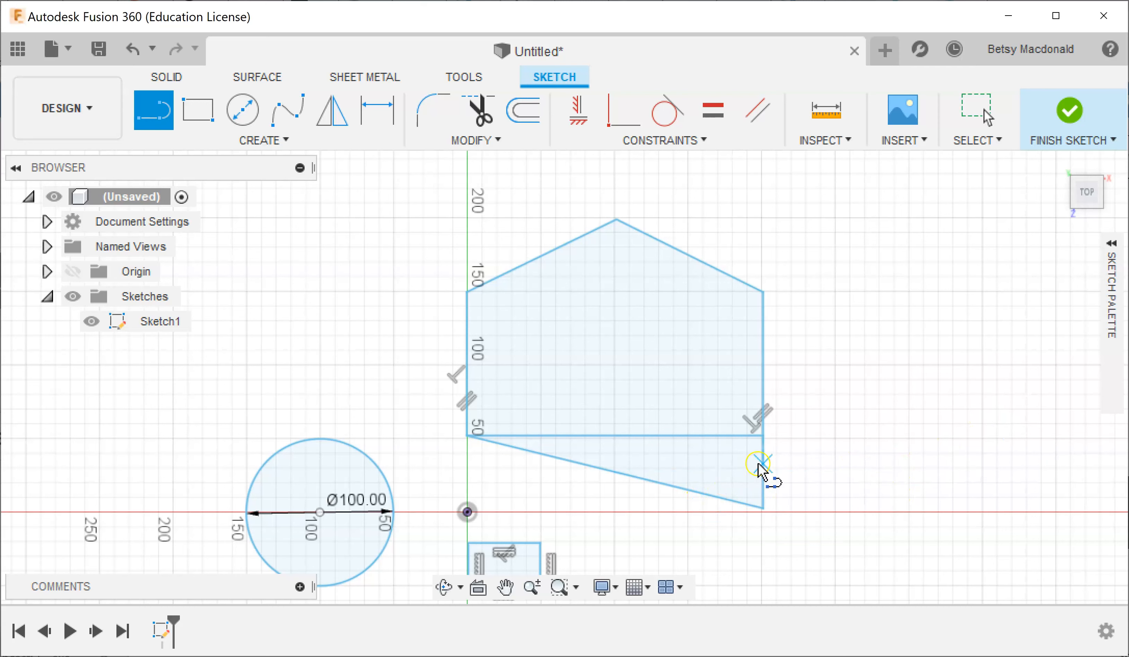
{"action": "left_click", "coordinate": [479, 113]}
{"action": "left_click", "coordinate": [666, 489]}
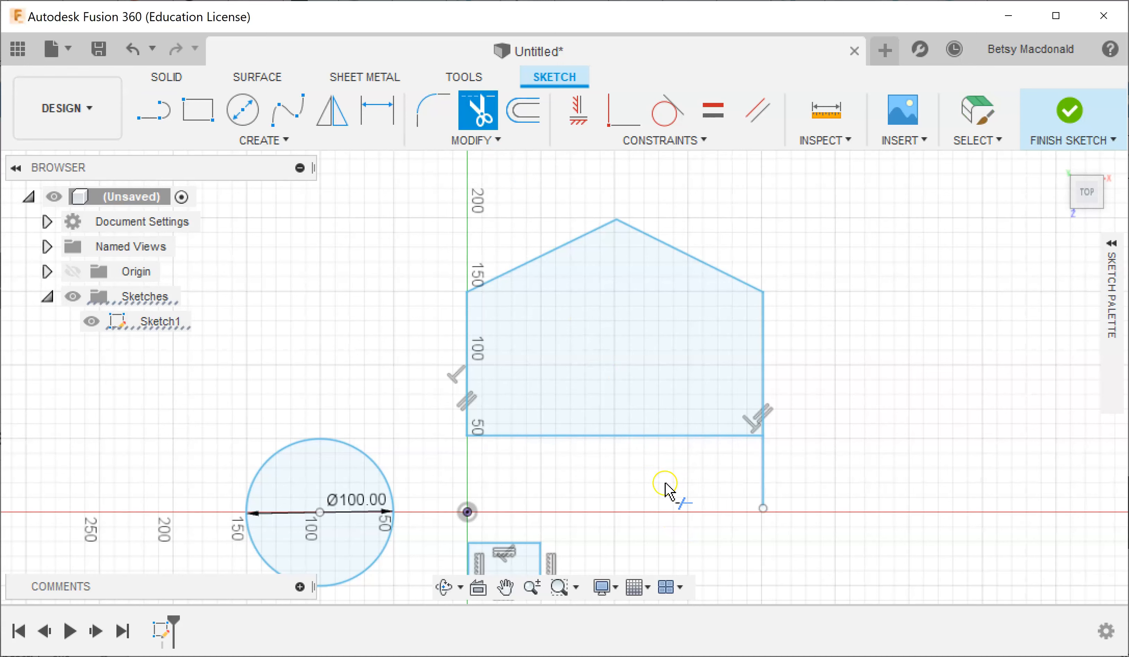
{"action": "left_click", "coordinate": [763, 478]}
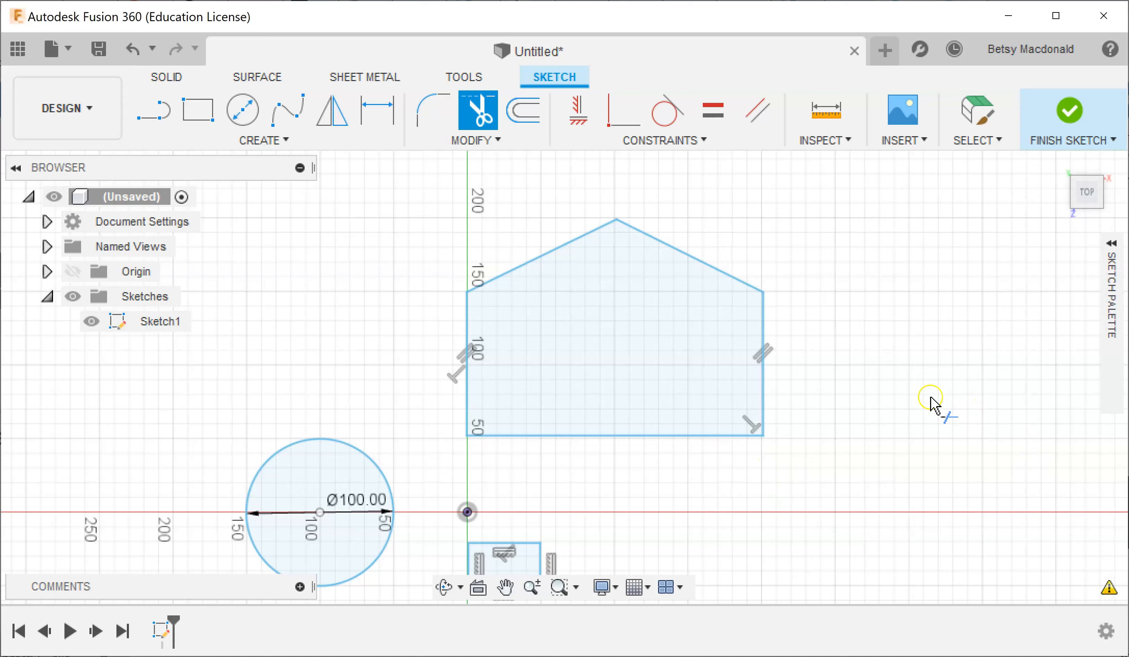
{"action": "key", "text": "Escape"}
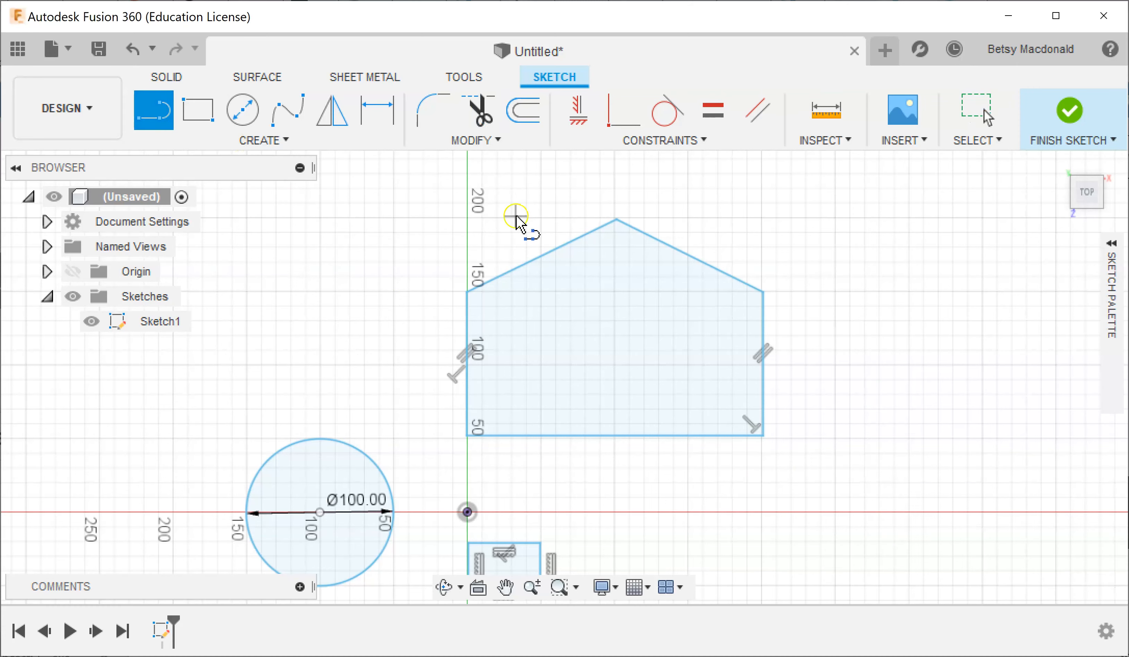
Step: Sketch a vertical line about 150 mm long beside the house outline and a perpendicular line about 200 mm long from its upper end
{"action": "middle_click_drag", "start_coordinate": [1033, 373], "coordinate": [622, 408]}
{"action": "key", "text": "l"}
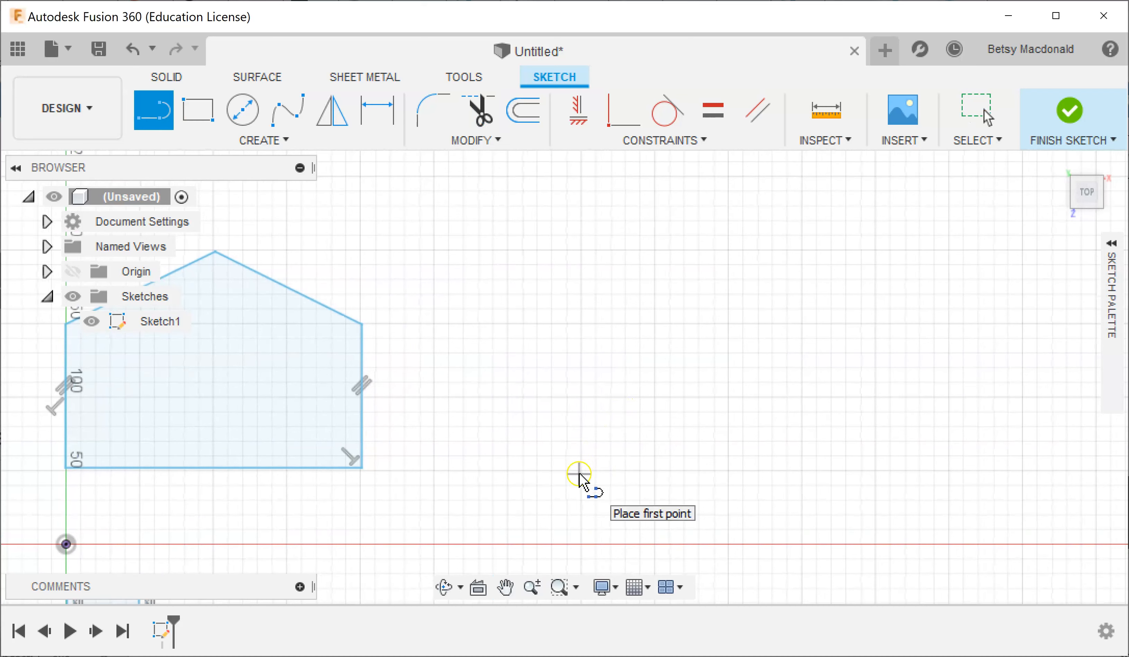
{"action": "left_click", "coordinate": [579, 469]}
{"action": "left_click", "coordinate": [579, 250]}
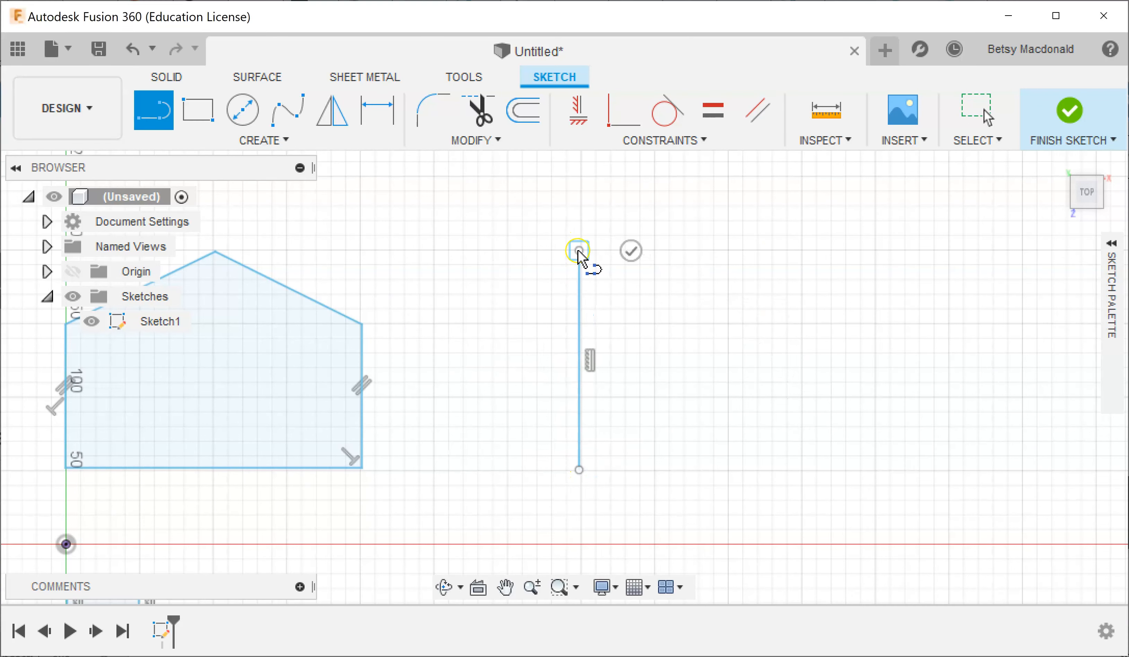
{"action": "left_click", "coordinate": [876, 251]}
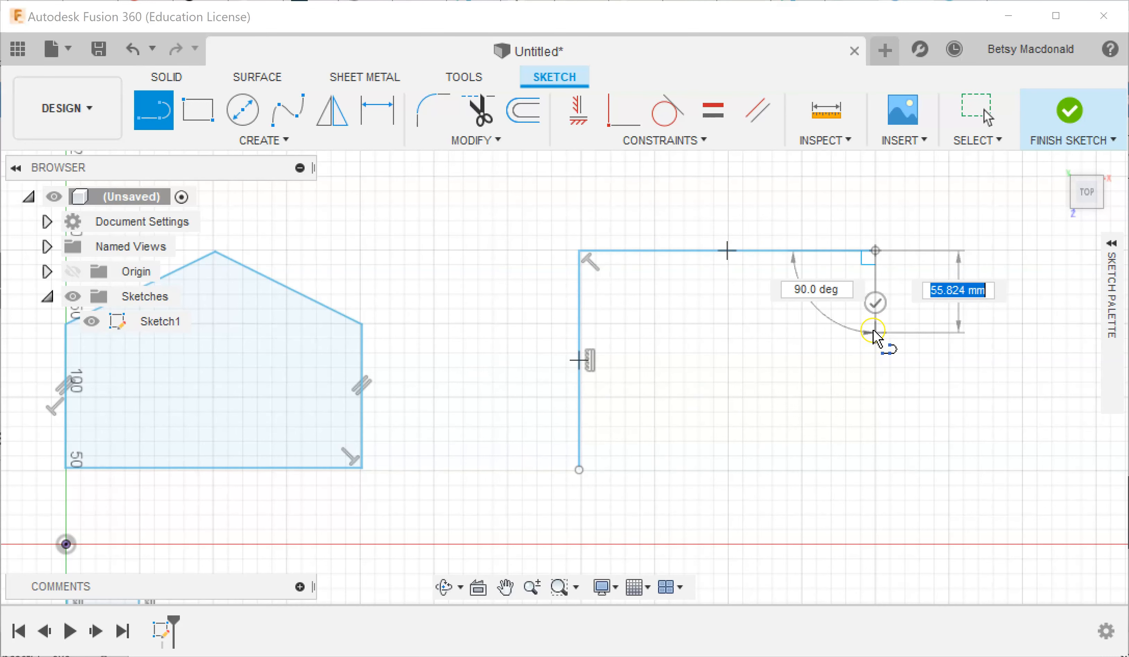
{"action": "left_click", "coordinate": [872, 303]}
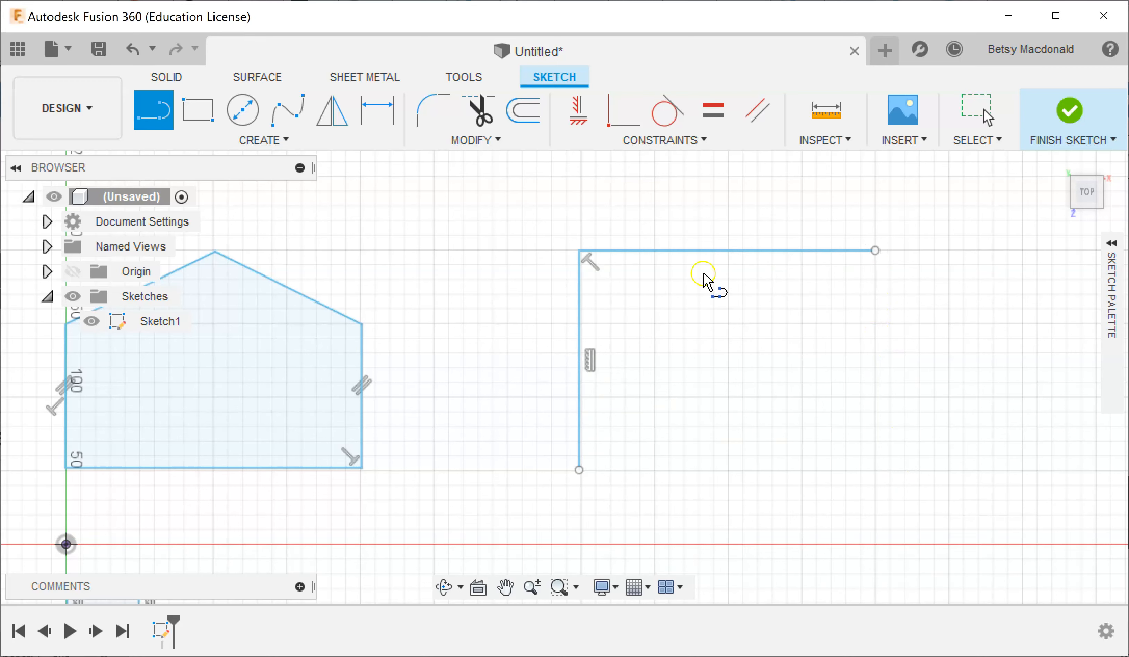
Step: Continue the connected lines into a closed C-shaped profile with arms about 50 mm thick and an opening about 150 mm deep and 100 mm high
{"action": "left_click", "coordinate": [877, 252]}
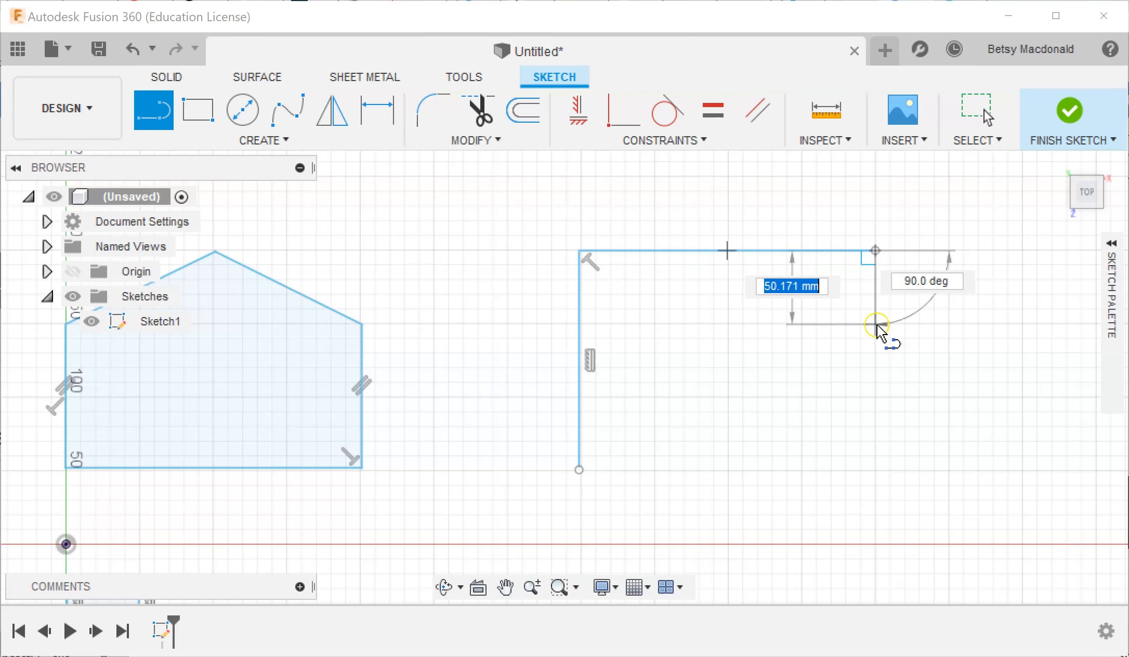
{"action": "left_click", "coordinate": [876, 322]}
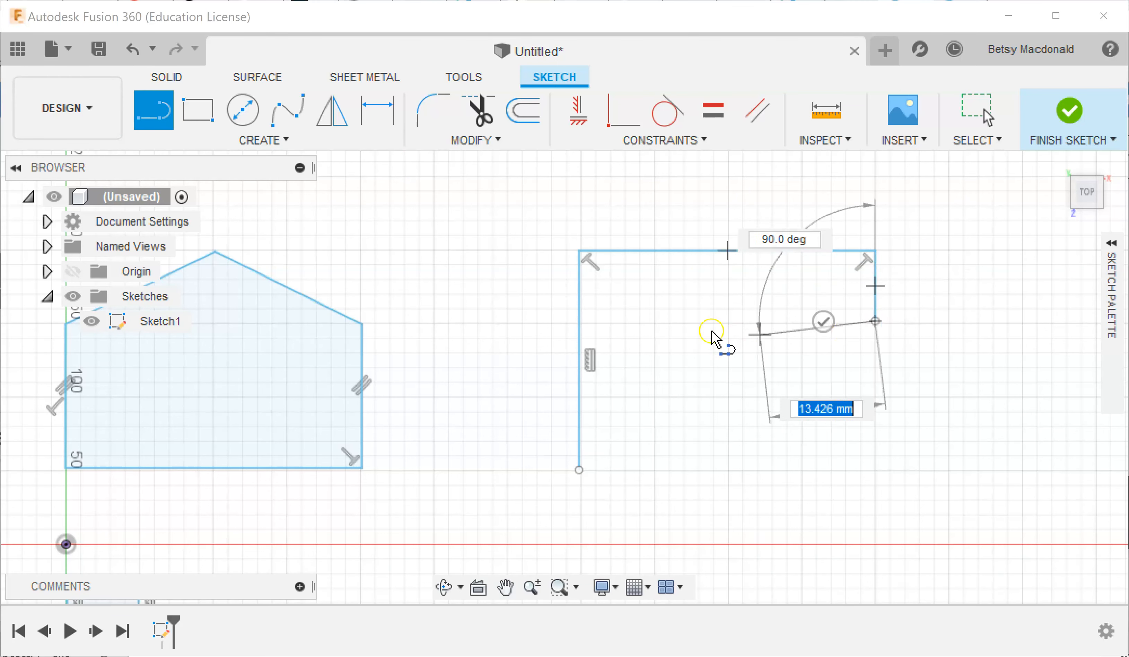
{"action": "left_click", "coordinate": [654, 322]}
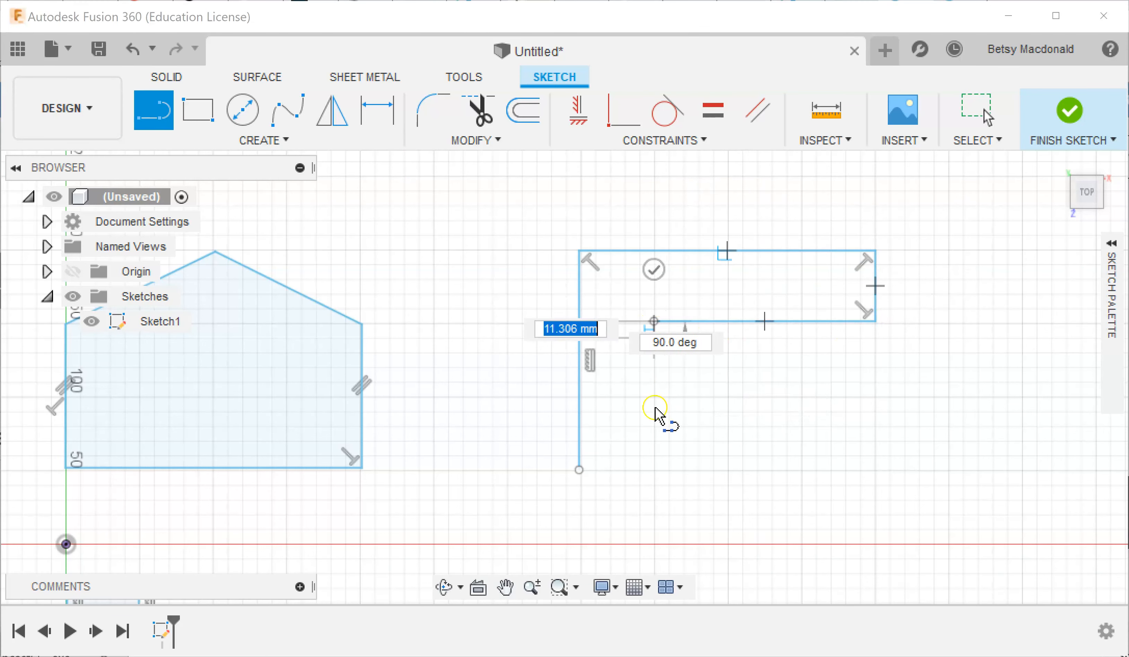
{"action": "left_click", "coordinate": [654, 470]}
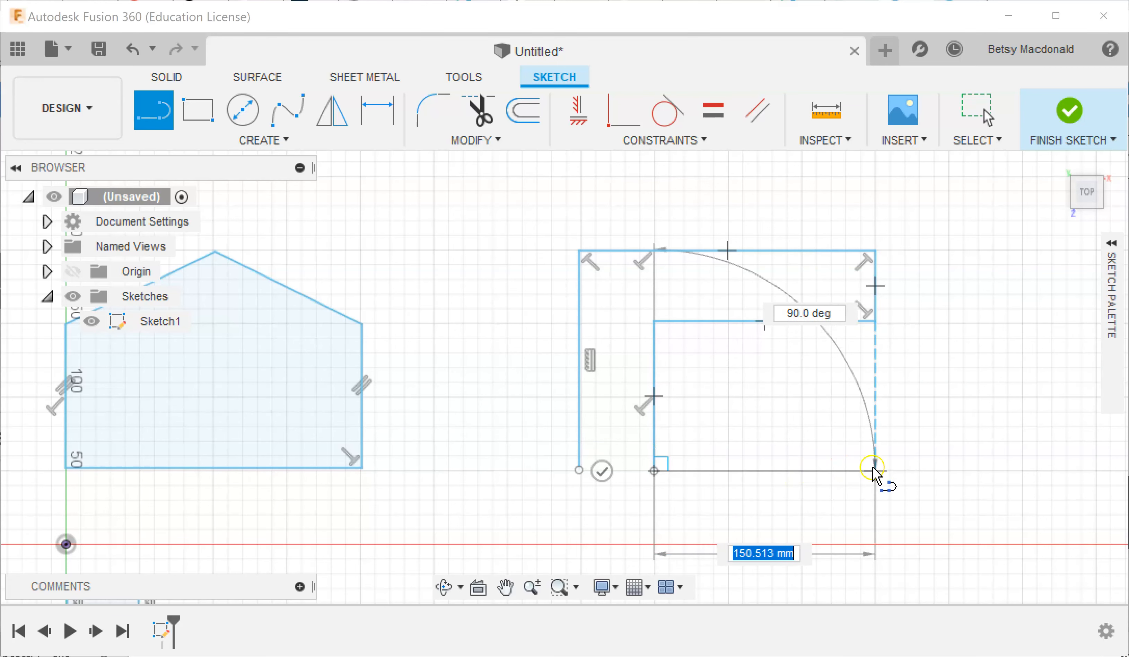
{"action": "left_click", "coordinate": [876, 471]}
{"action": "left_click", "coordinate": [876, 544]}
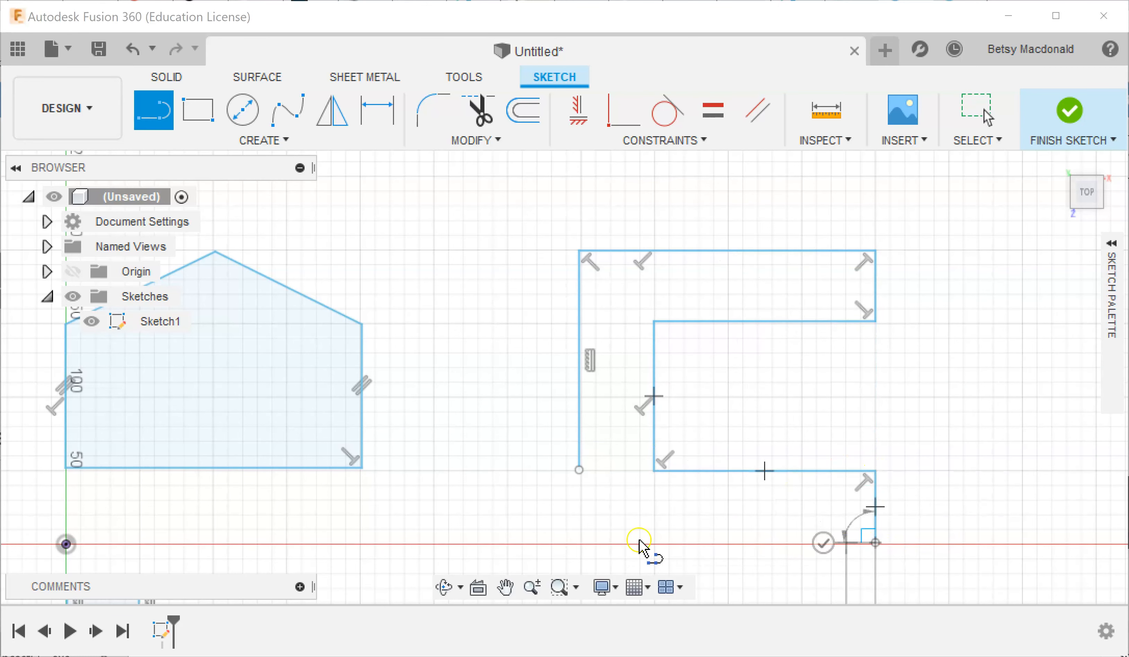
{"action": "left_click", "coordinate": [580, 543]}
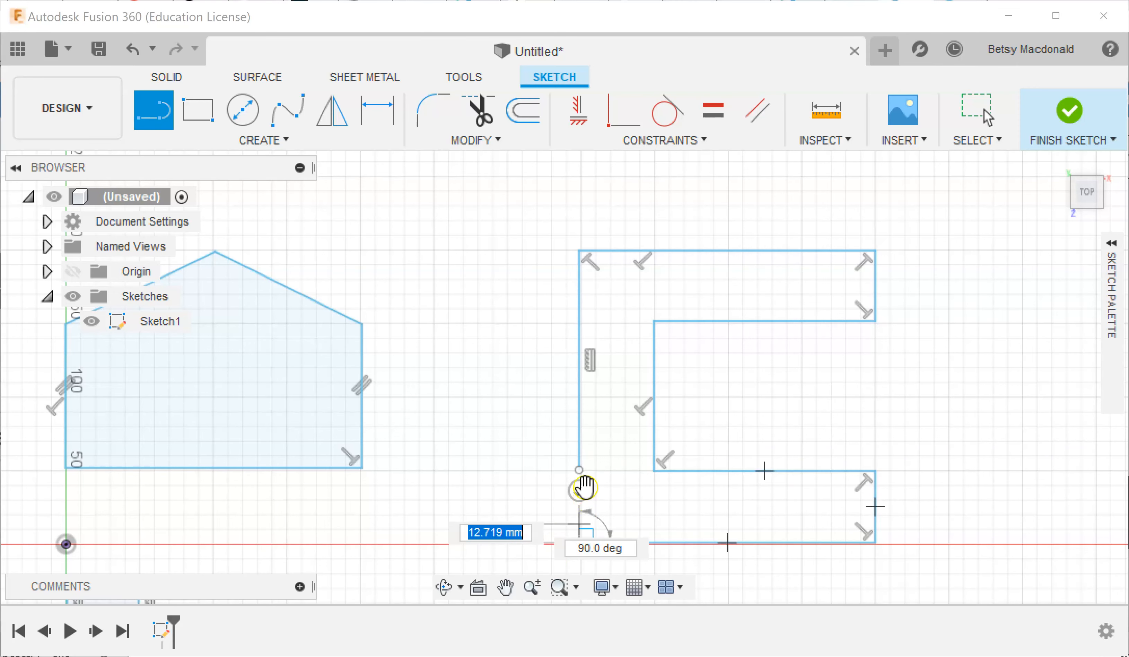
{"action": "left_click", "coordinate": [581, 472]}
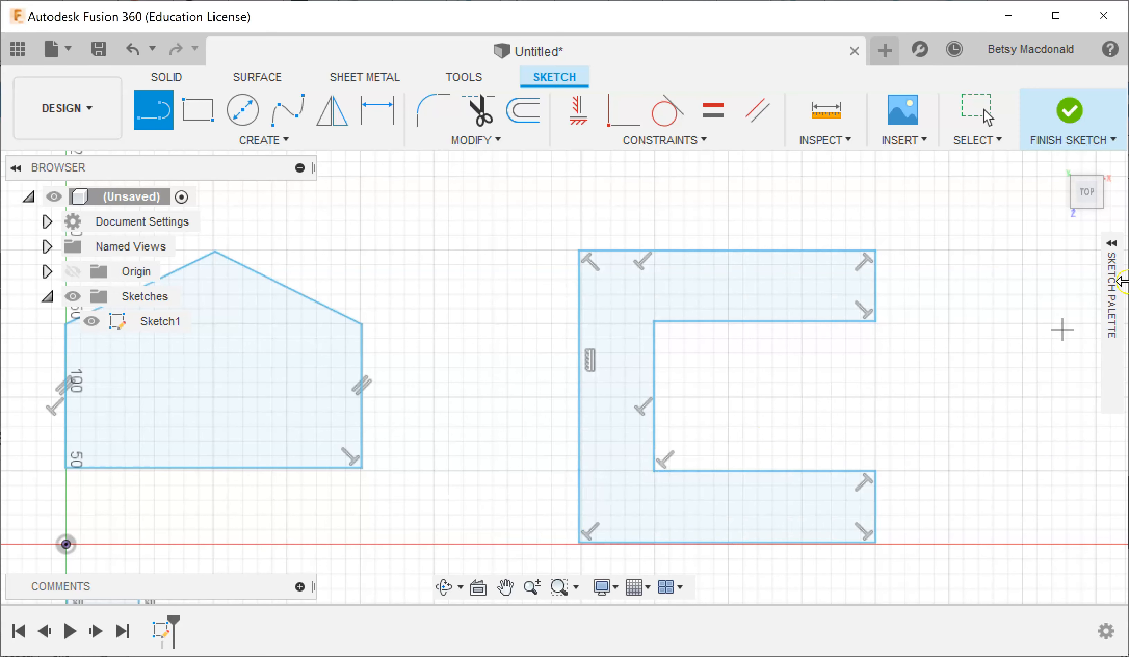
Step: Sketch a chimney about 40 mm wide with three lines rising from the right roof slope of the house outline
{"action": "middle_click_drag", "start_coordinate": [414, 361], "coordinate": [537, 380]}
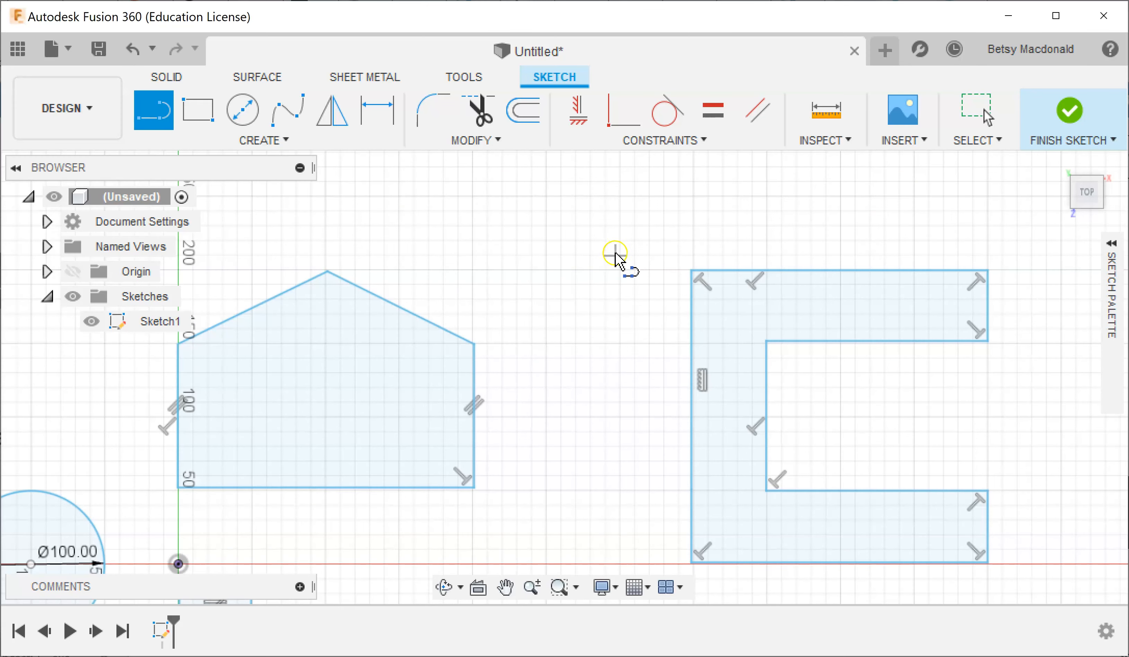
{"action": "scroll", "coordinate": [599, 293], "scroll_direction": "down", "scroll_amount": 5}
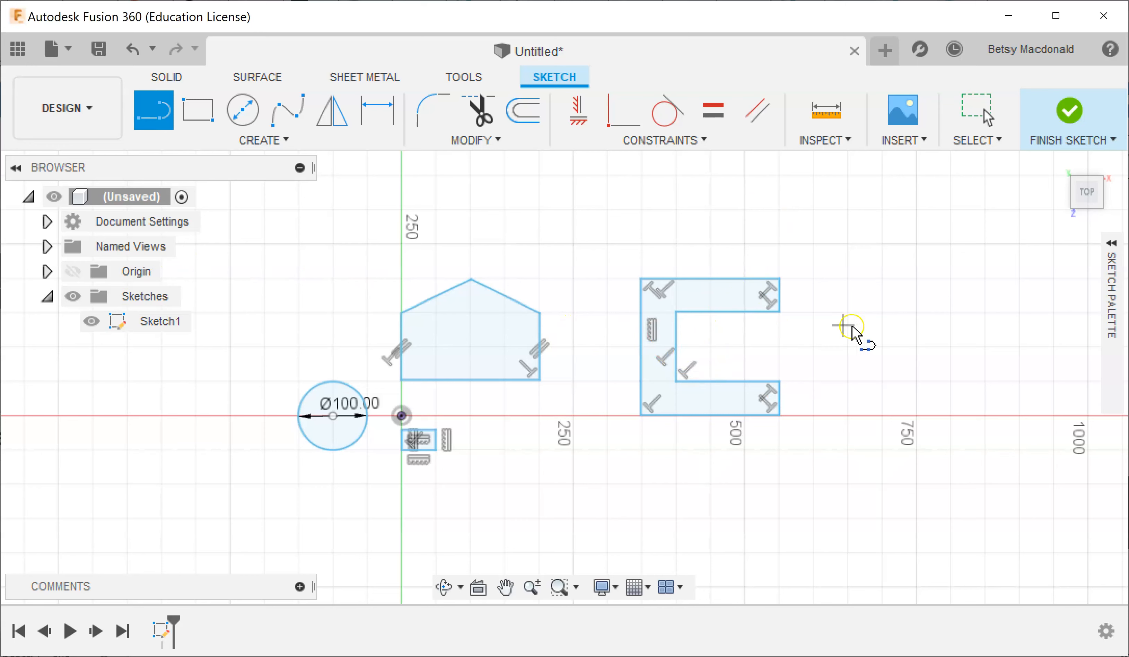
{"action": "left_click", "coordinate": [509, 300]}
{"action": "left_click", "coordinate": [506, 260]}
{"action": "left_click", "coordinate": [534, 261]}
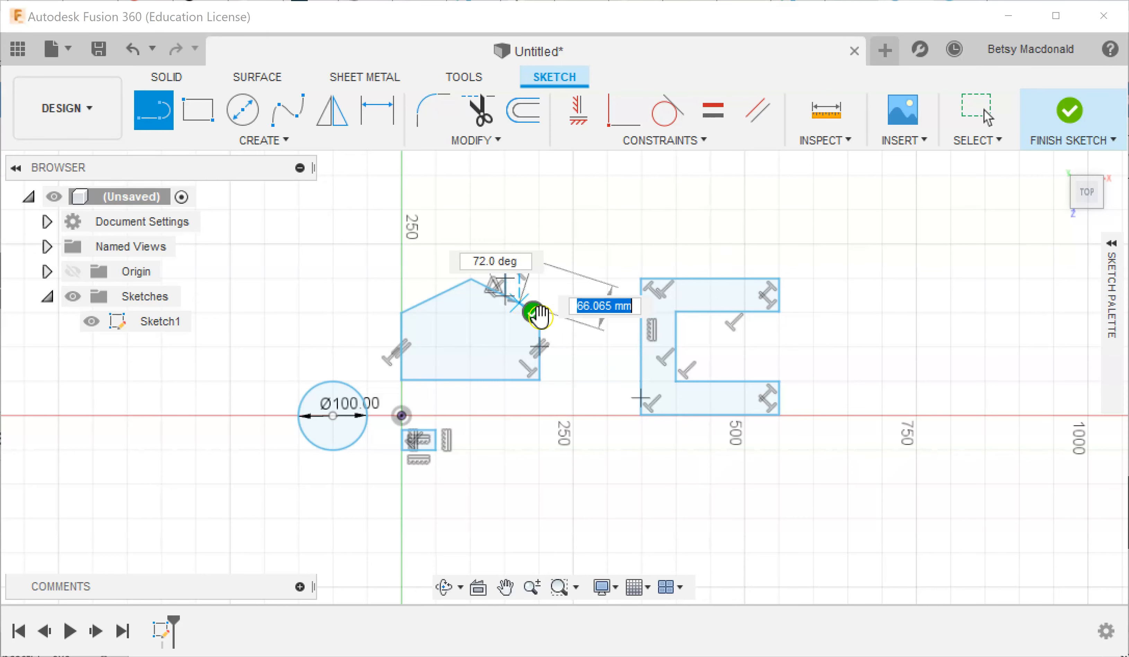
{"action": "key", "text": "Escape"}
{"action": "left_click", "coordinate": [534, 260]}
{"action": "left_click", "coordinate": [534, 309]}
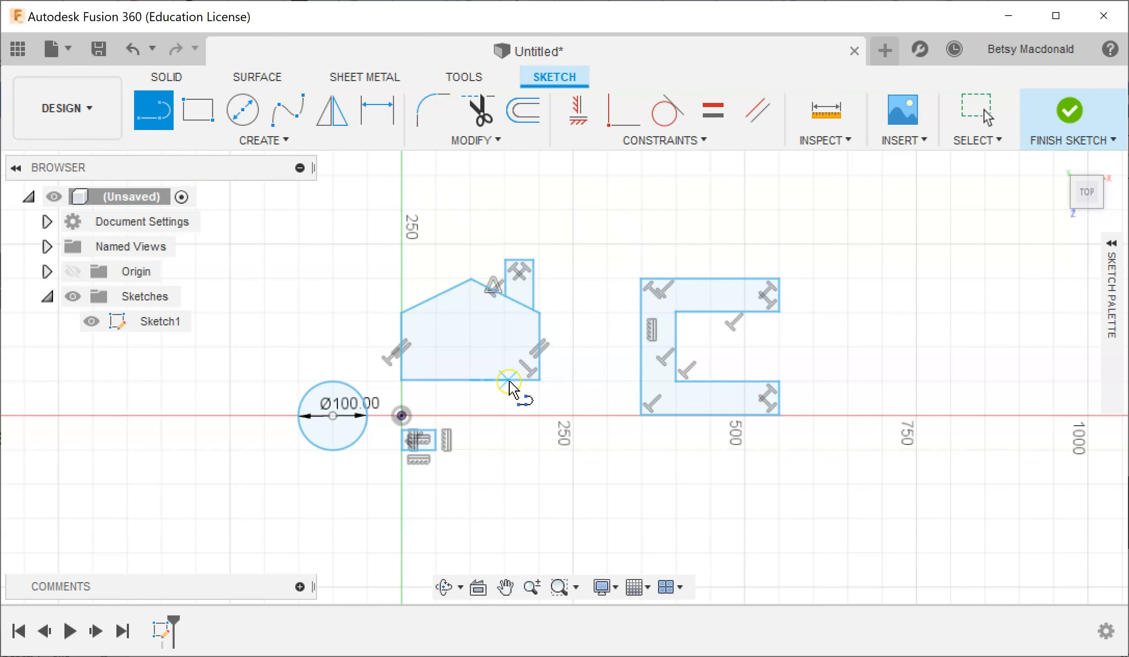
Step: Trim the roof segment between the chimney's two sides to merge the chimney with the house profile
{"action": "left_click", "coordinate": [477, 110]}
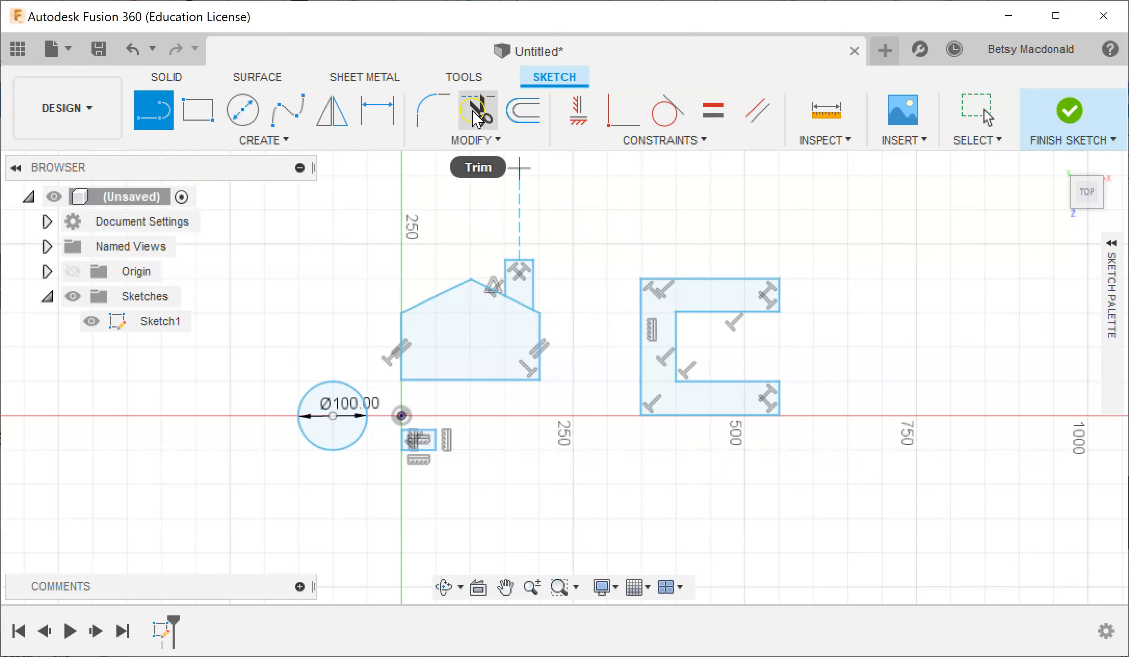
{"action": "left_click", "coordinate": [475, 118]}
{"action": "left_click", "coordinate": [519, 311]}
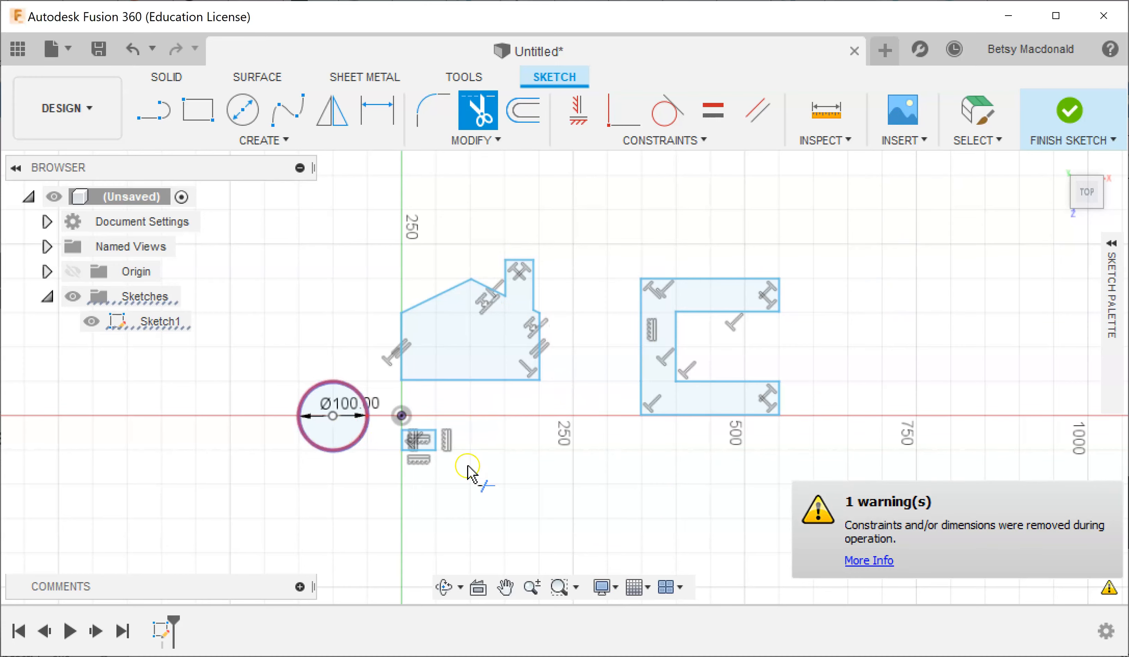
Step: Start an edge polygon above the circle, placing a horizontal first edge about 50 mm long
{"action": "scroll", "coordinate": [835, 379], "scroll_direction": "up", "scroll_amount": 3}
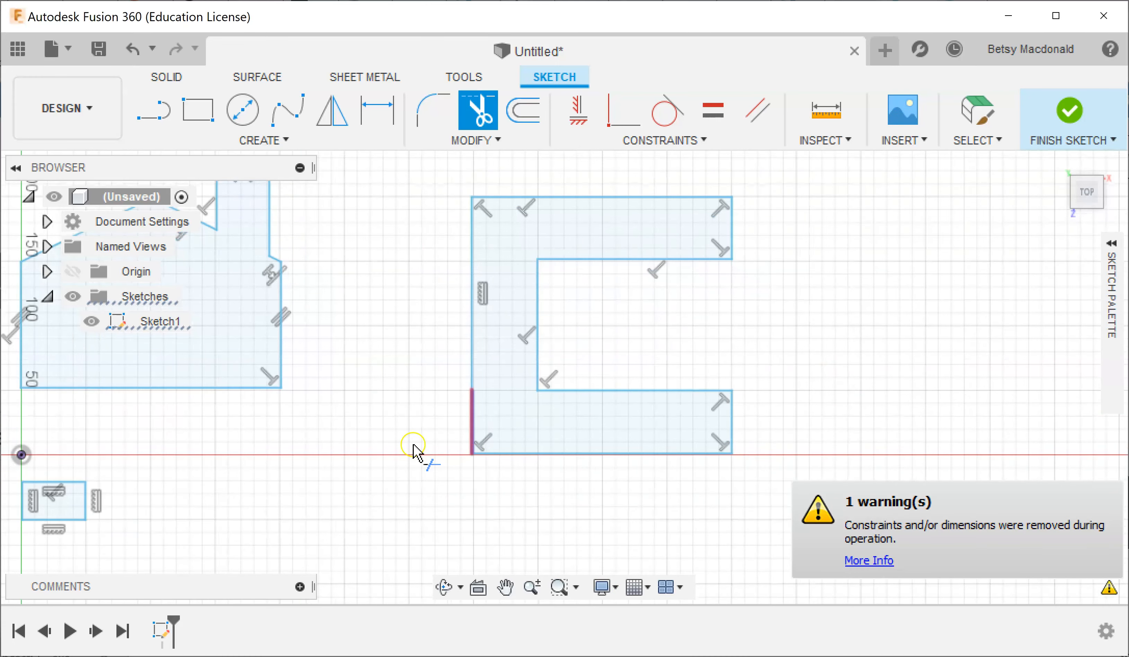
{"action": "mouse_move", "coordinate": [266, 451]}
{"action": "middle_mouse_down"}
{"action": "mouse_move", "coordinate": [675, 319]}
{"action": "mouse_move", "coordinate": [738, 410]}
{"action": "mouse_move", "coordinate": [717, 443]}
{"action": "mouse_move", "coordinate": [762, 433]}
{"action": "mouse_move", "coordinate": [718, 453]}
{"action": "mouse_move", "coordinate": [727, 487]}
{"action": "middle_mouse_up"}
{"action": "key", "text": "t"}
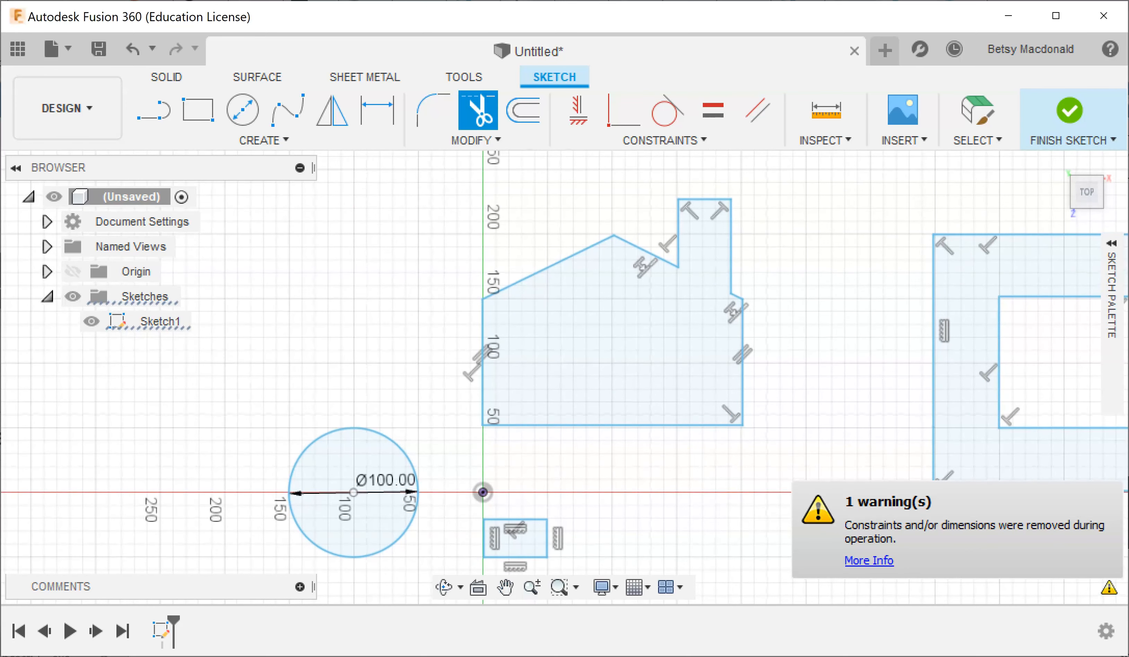
{"action": "left_click", "coordinate": [260, 142]}
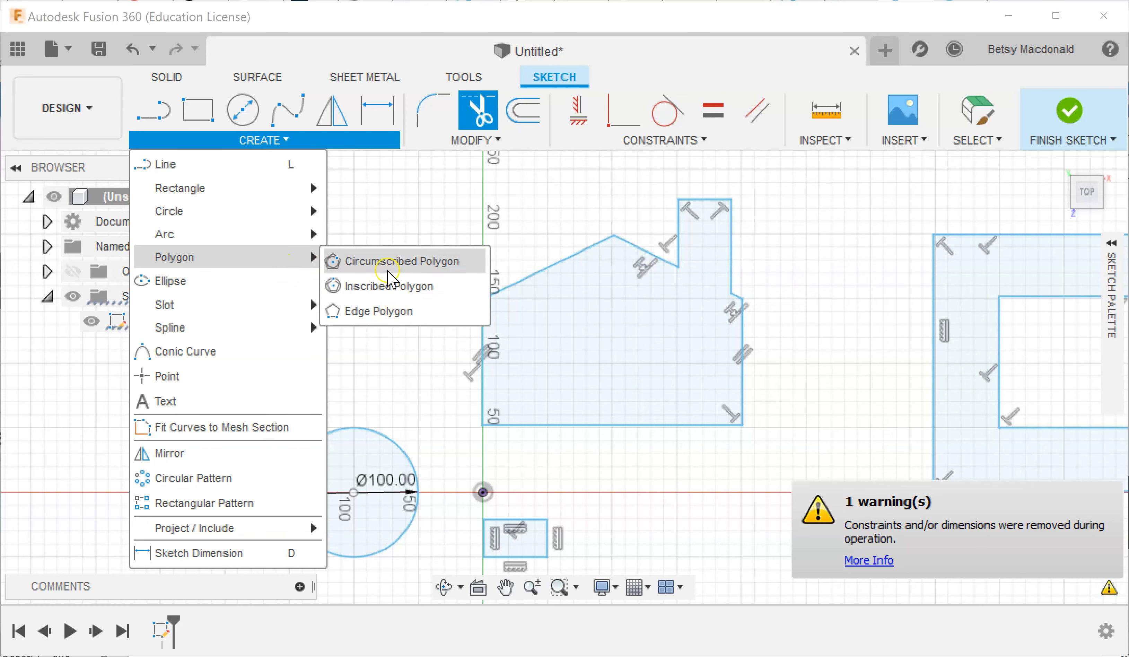
{"action": "left_click", "coordinate": [378, 311]}
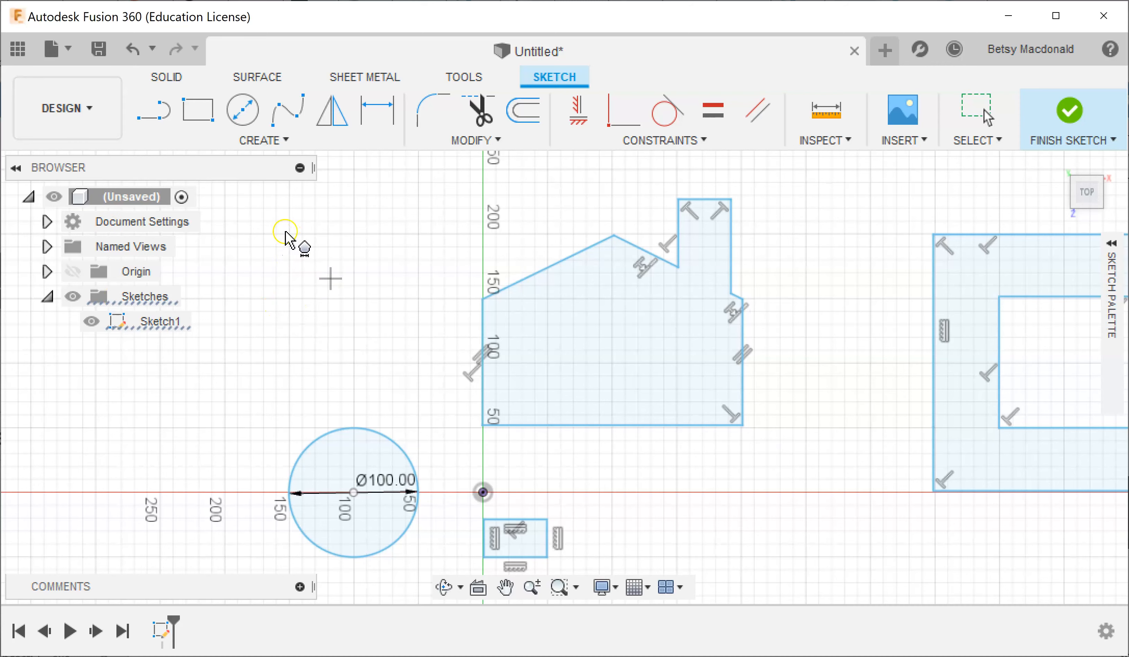
{"action": "scroll", "coordinate": [239, 302], "scroll_direction": "up", "scroll_amount": 4}
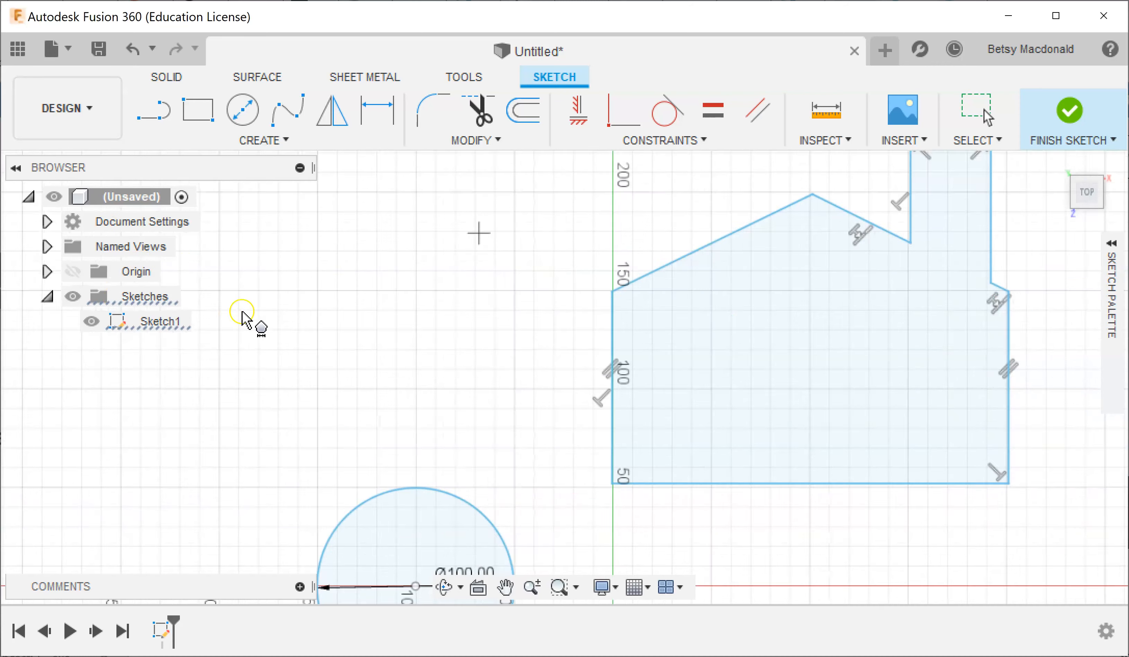
{"action": "left_click", "coordinate": [337, 285]}
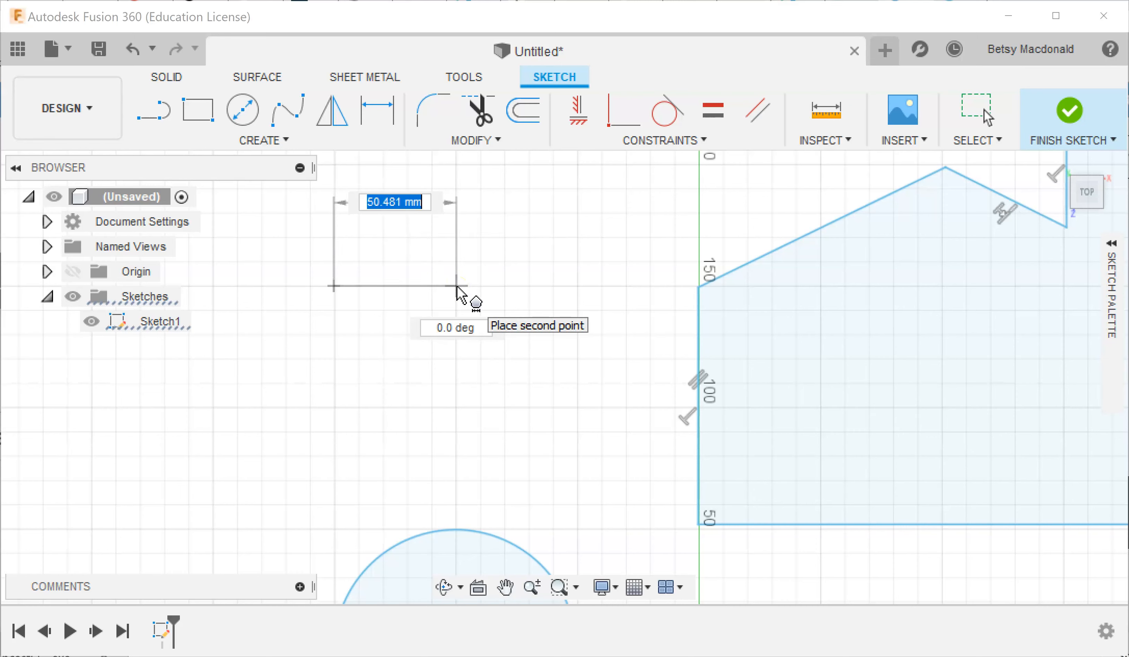
{"action": "left_click", "coordinate": [456, 286]}
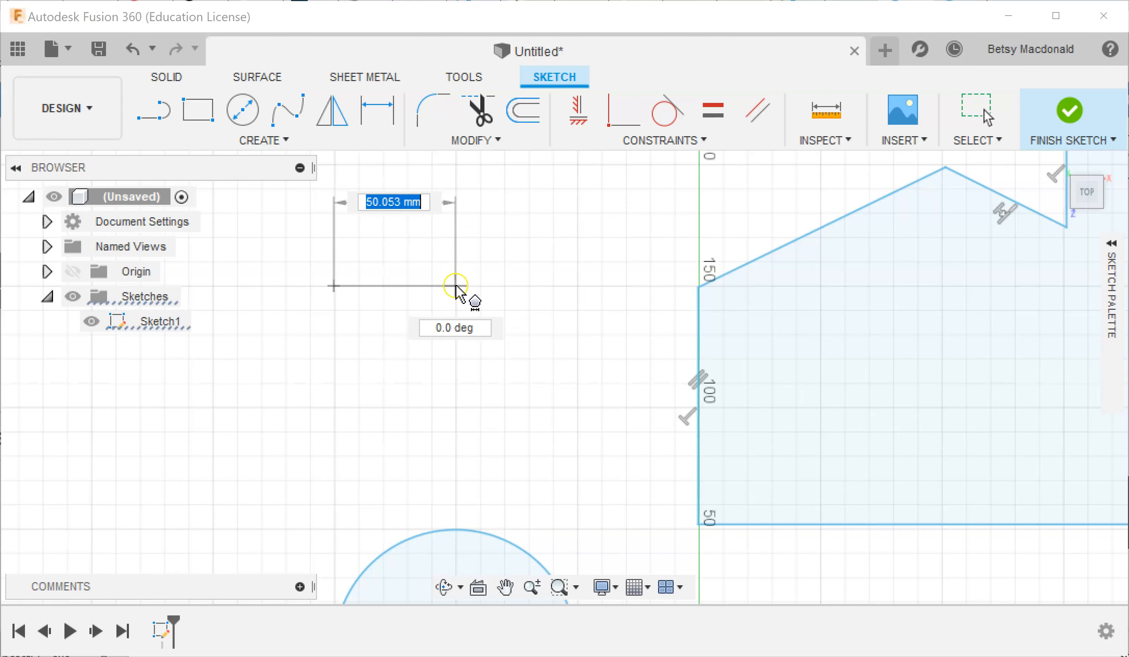
Step: Preview the edge polygon with 8 sides, and complete it below its first edge as a triangle with 3 sides
{"action": "left_click", "coordinate": [701, 382]}
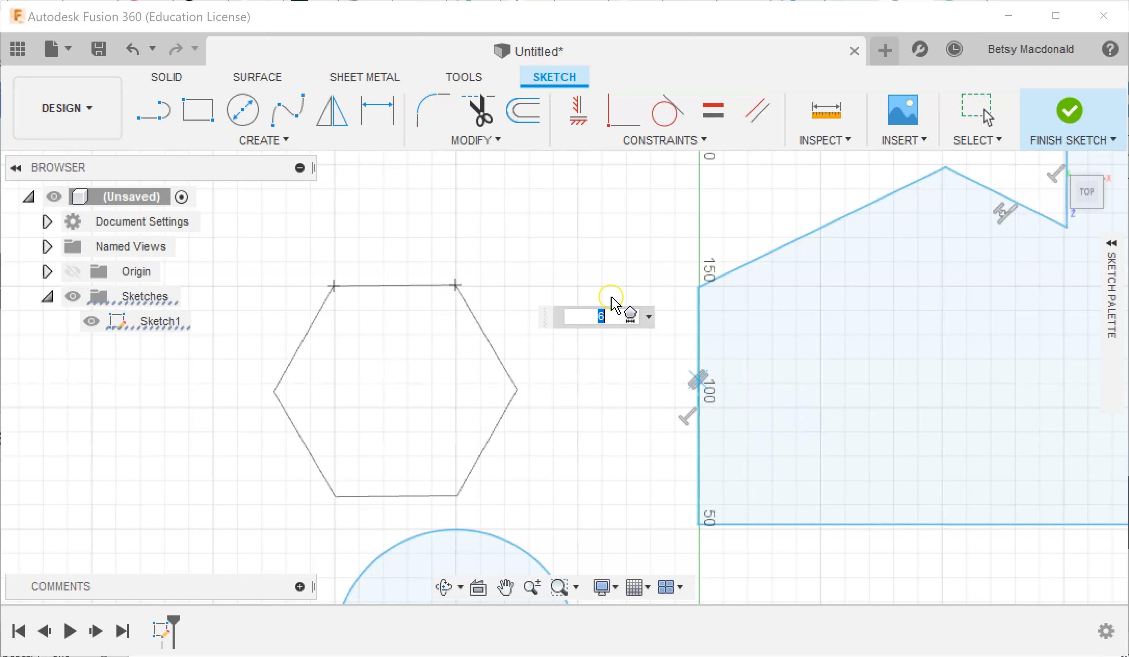
{"action": "left_click", "coordinate": [520, 262]}
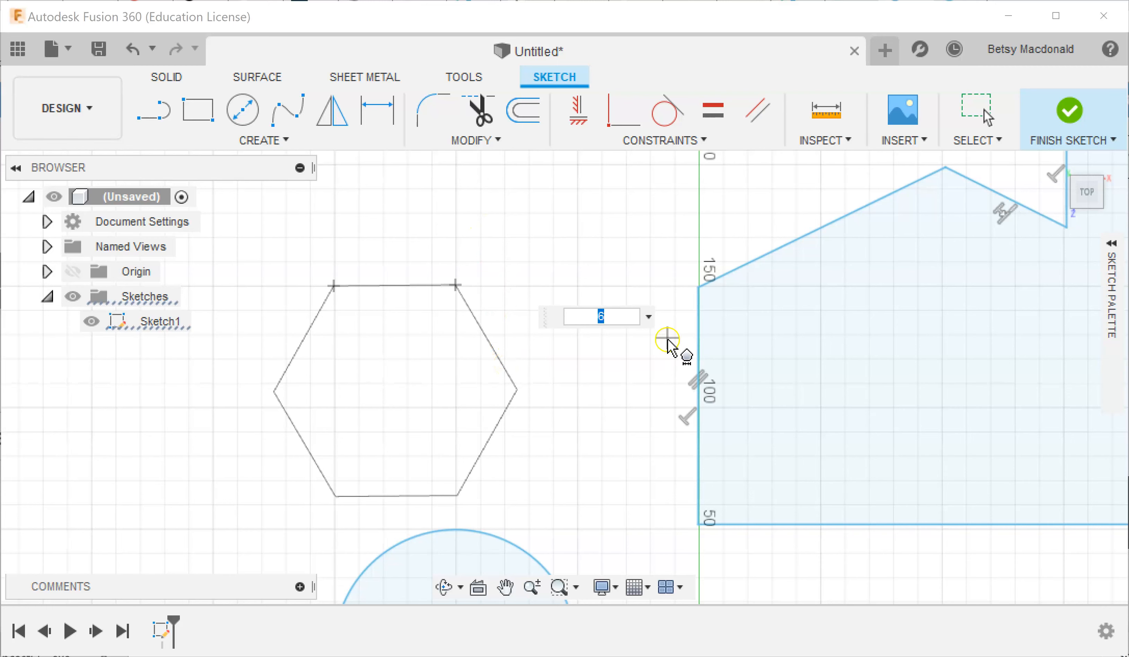
{"action": "left_click", "coordinate": [633, 321]}
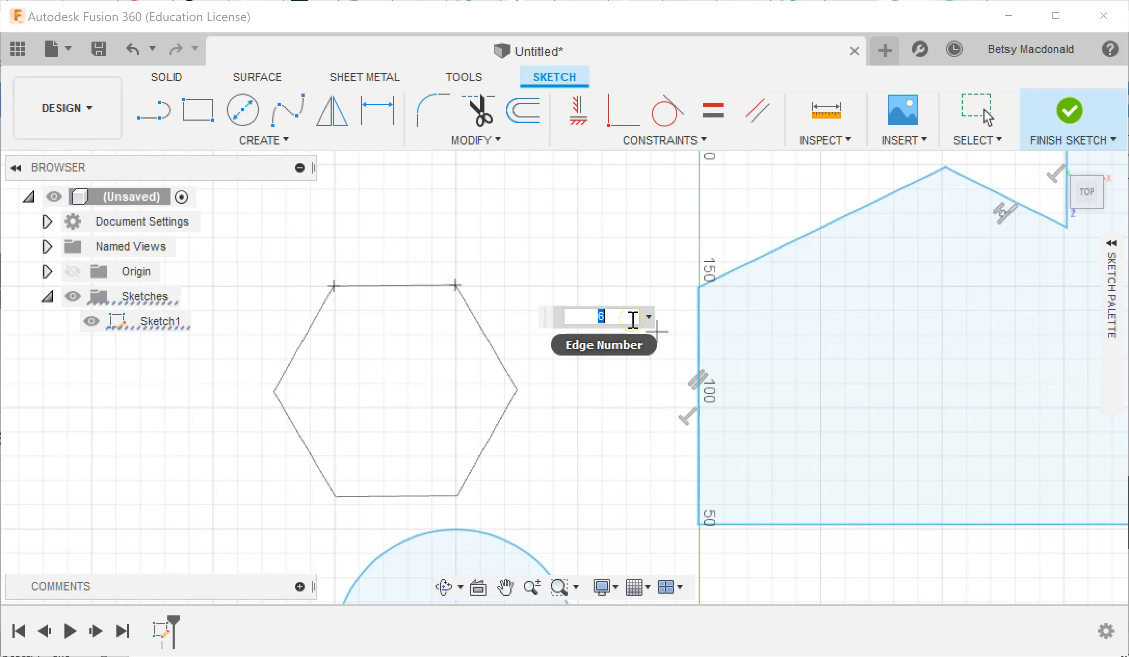
{"action": "type", "text": "8"}
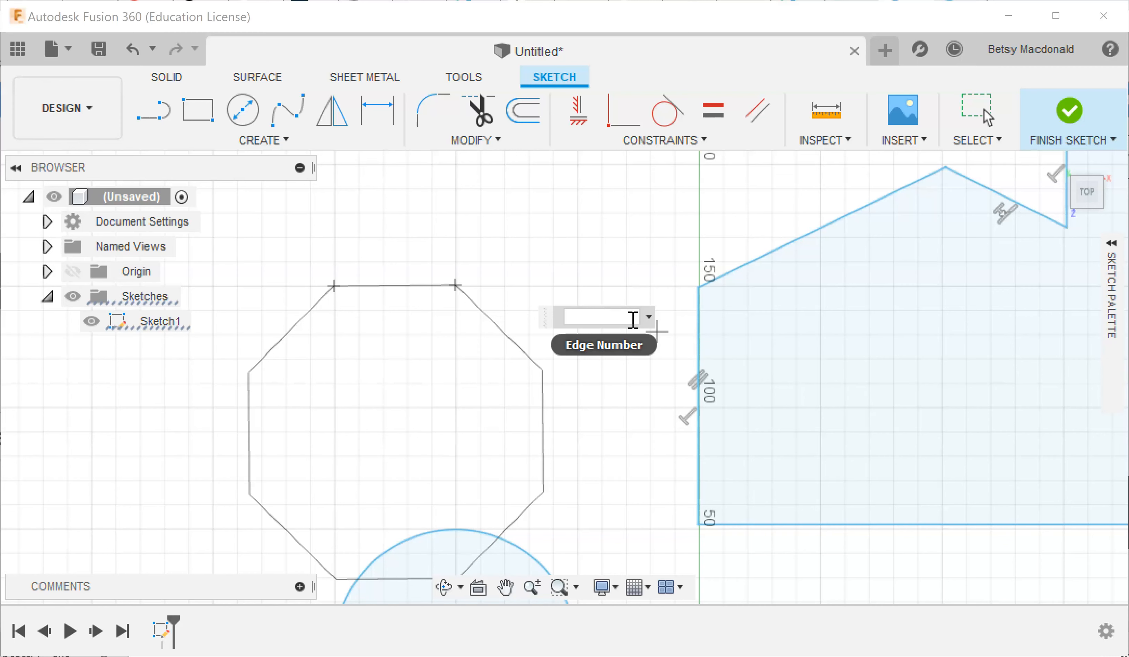
{"action": "type", "text": "3"}
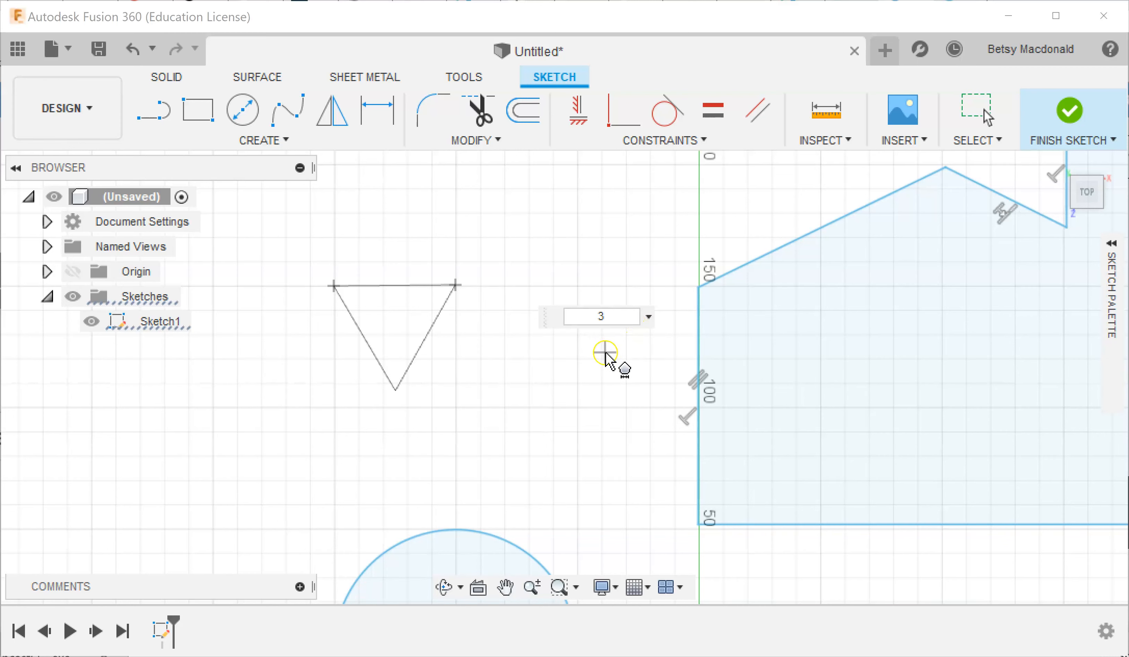
{"action": "left_click", "coordinate": [607, 354]}
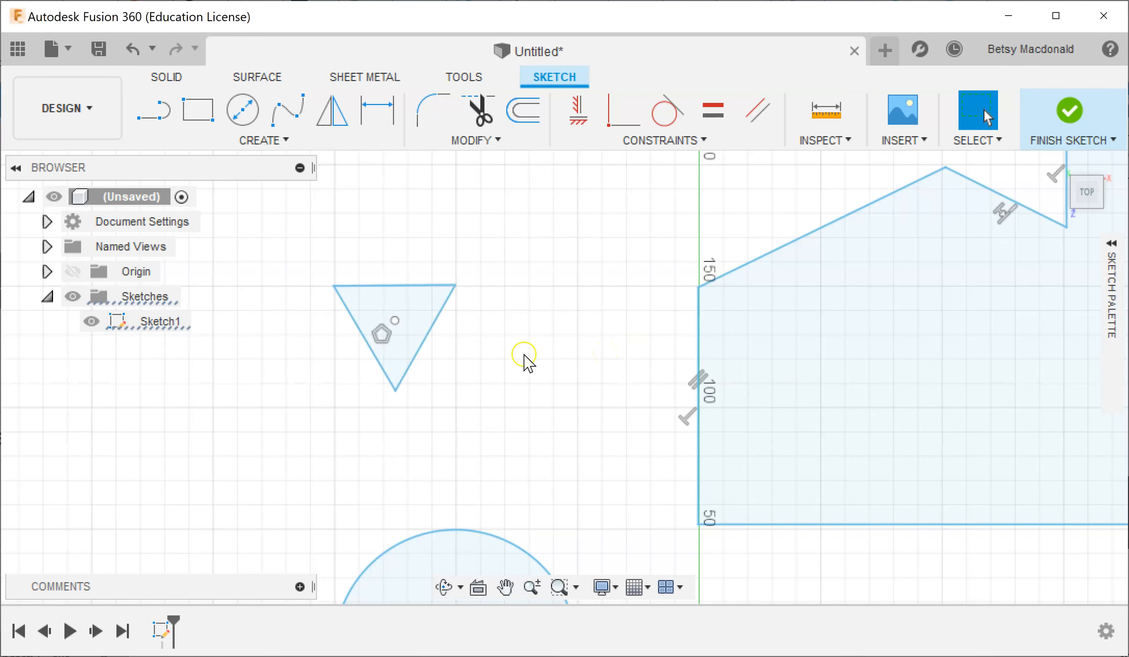
Step: Sketch a 12-sided edge polygon above the triangle from a horizontal edge about 28 mm long
{"action": "scroll", "coordinate": [526, 357], "scroll_direction": "down", "scroll_amount": 2}
{"action": "scroll", "coordinate": [526, 355], "scroll_direction": "down", "scroll_amount": 2}
{"action": "scroll", "coordinate": [535, 246], "scroll_direction": "up", "scroll_amount": 5}
{"action": "middle_click_drag", "start_coordinate": [525, 305], "coordinate": [520, 382]}
{"action": "scroll", "coordinate": [521, 381], "scroll_direction": "down", "scroll_amount": 5}
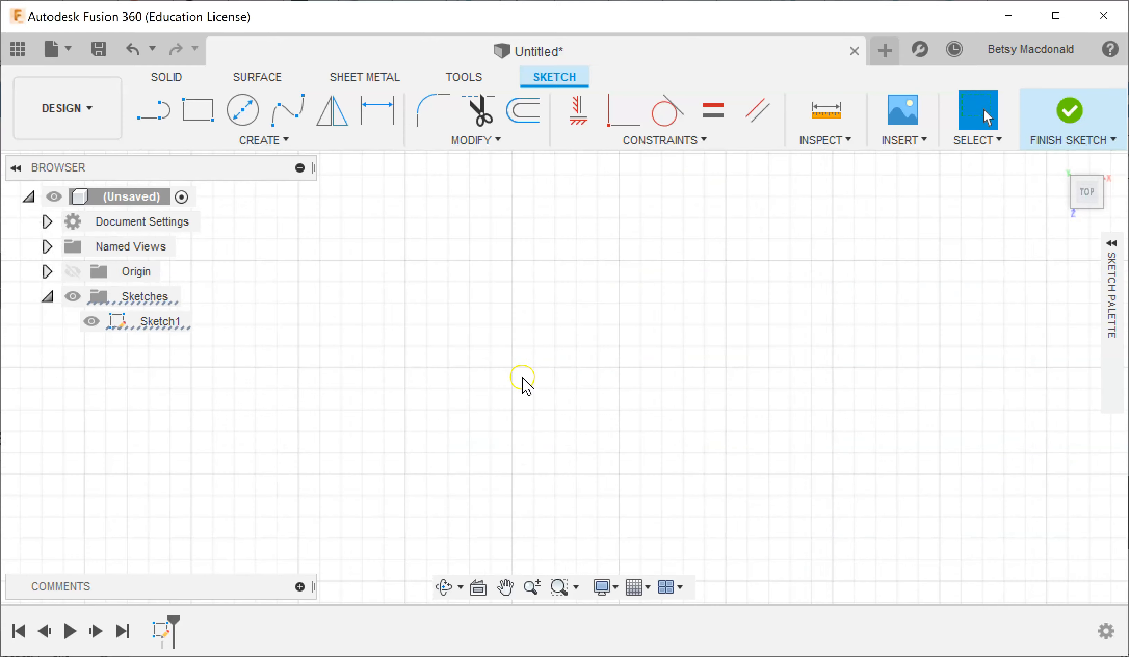
{"action": "scroll", "coordinate": [521, 382], "scroll_direction": "down", "scroll_amount": 5}
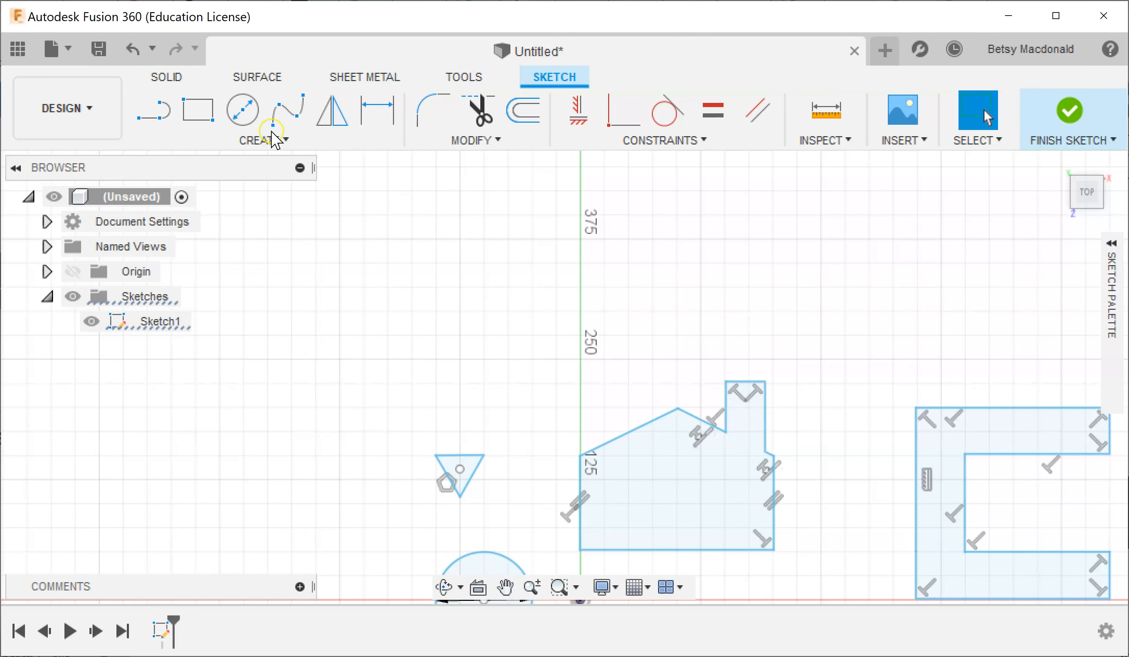
{"action": "left_click", "coordinate": [263, 144]}
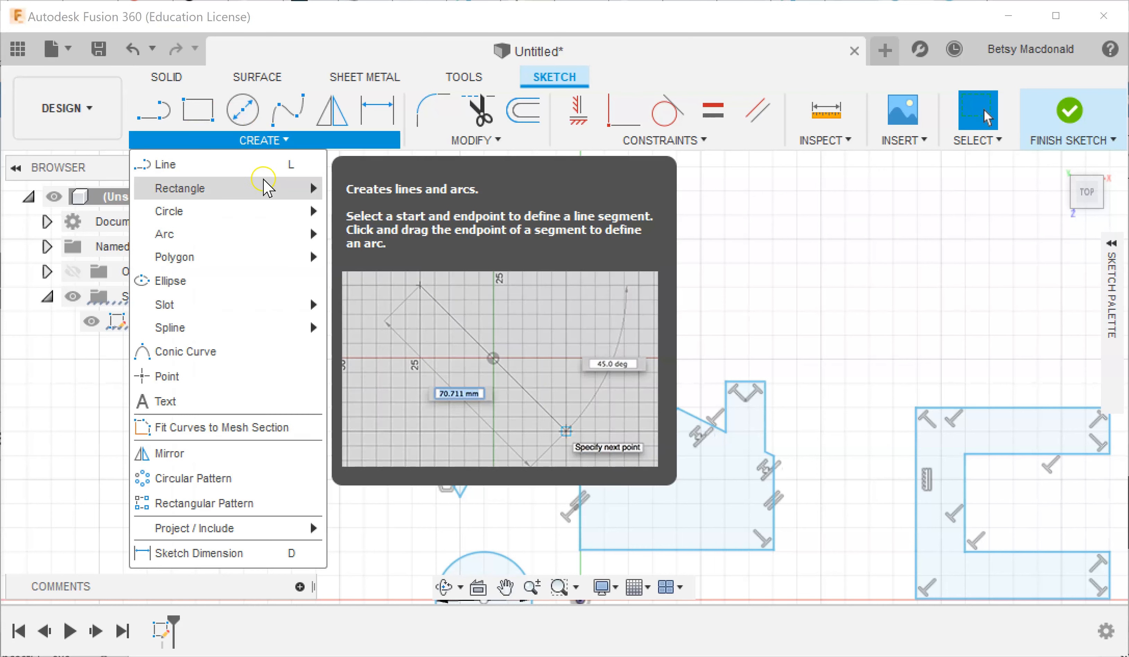
{"action": "mouse_move", "coordinate": [266, 263]}
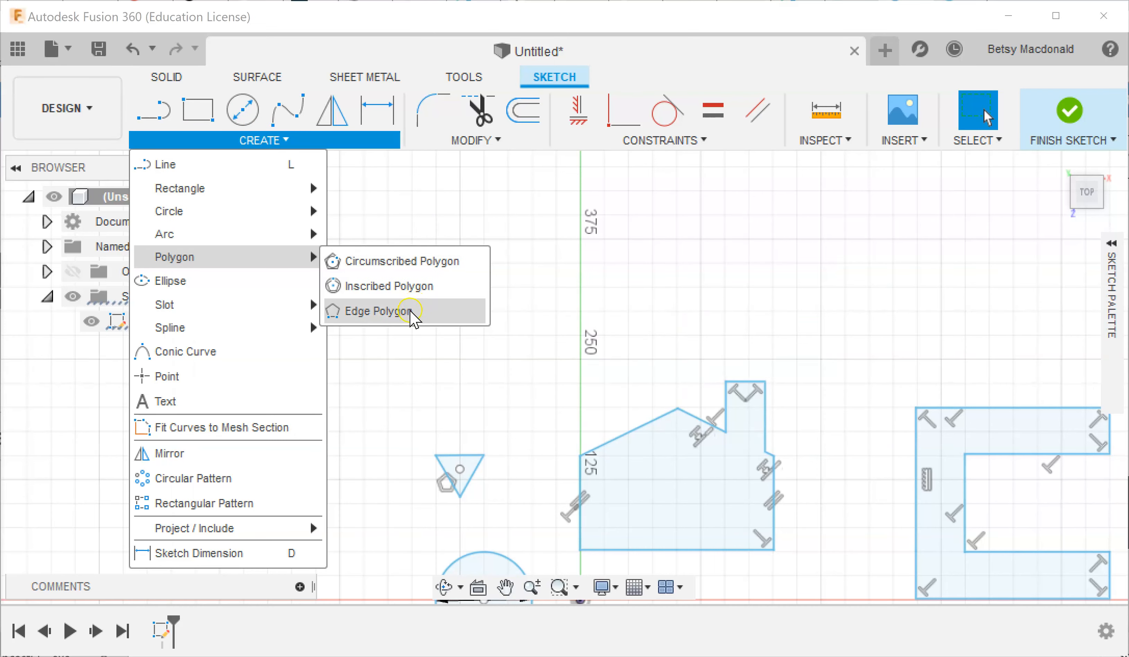
{"action": "left_click", "coordinate": [408, 312]}
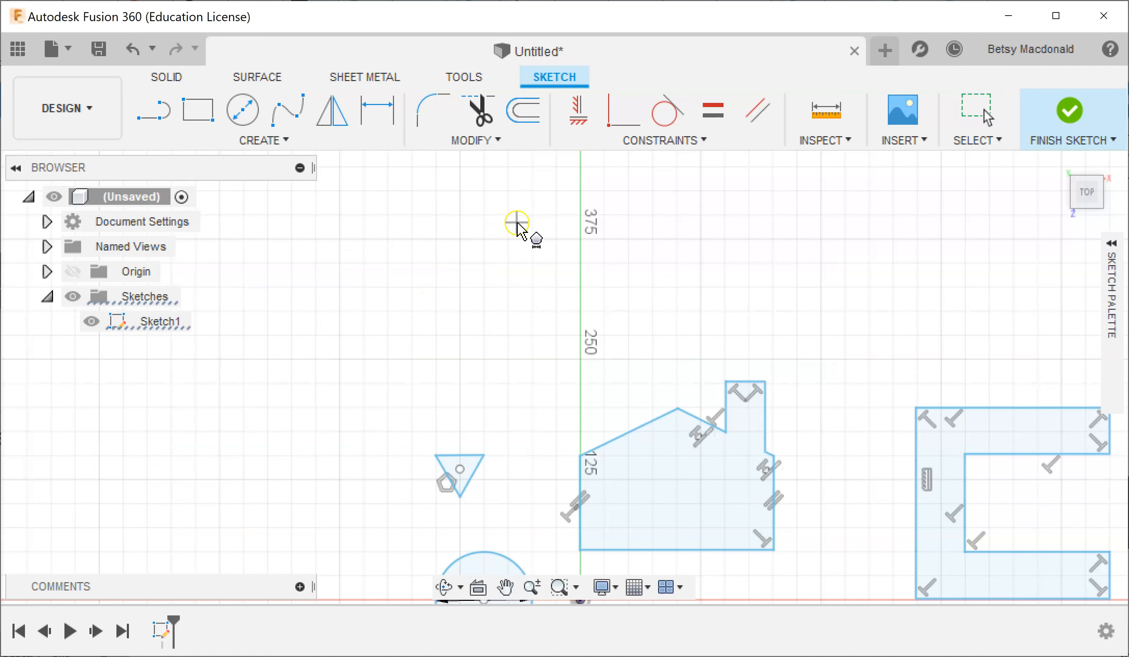
{"action": "left_click", "coordinate": [508, 241]}
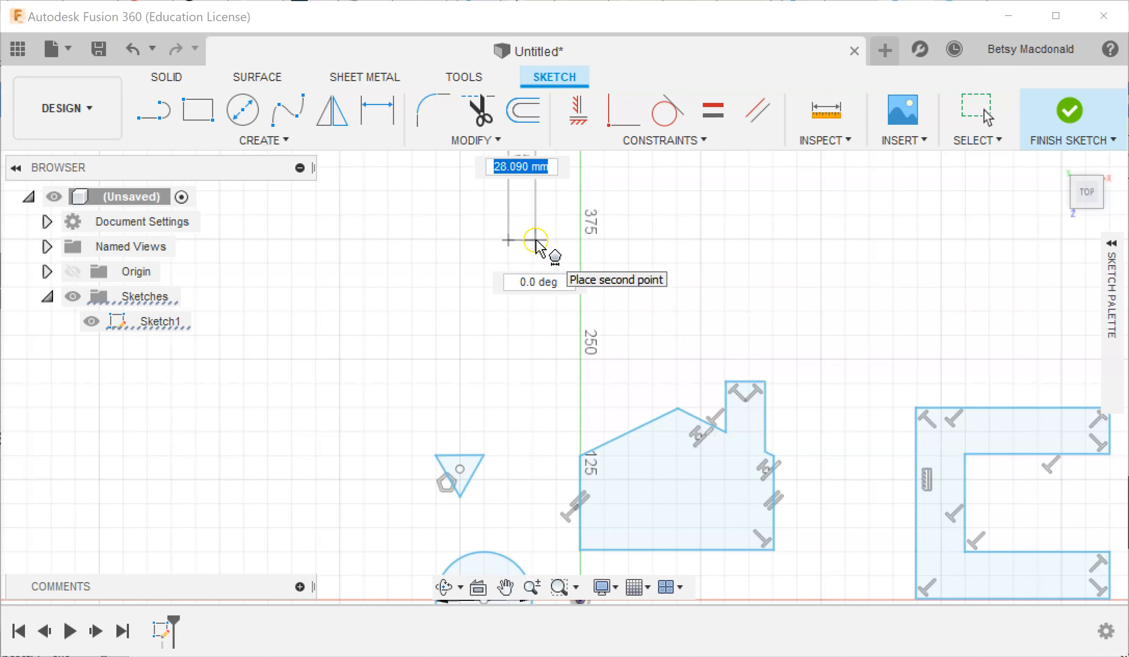
{"action": "left_click", "coordinate": [536, 242]}
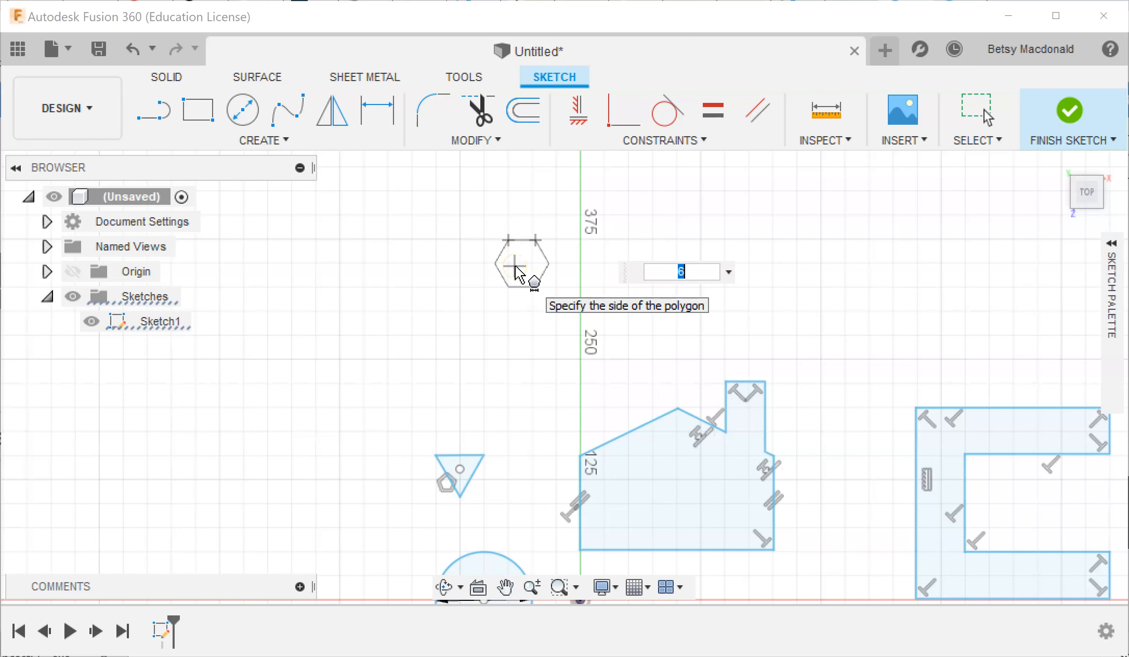
{"action": "type", "text": "12"}
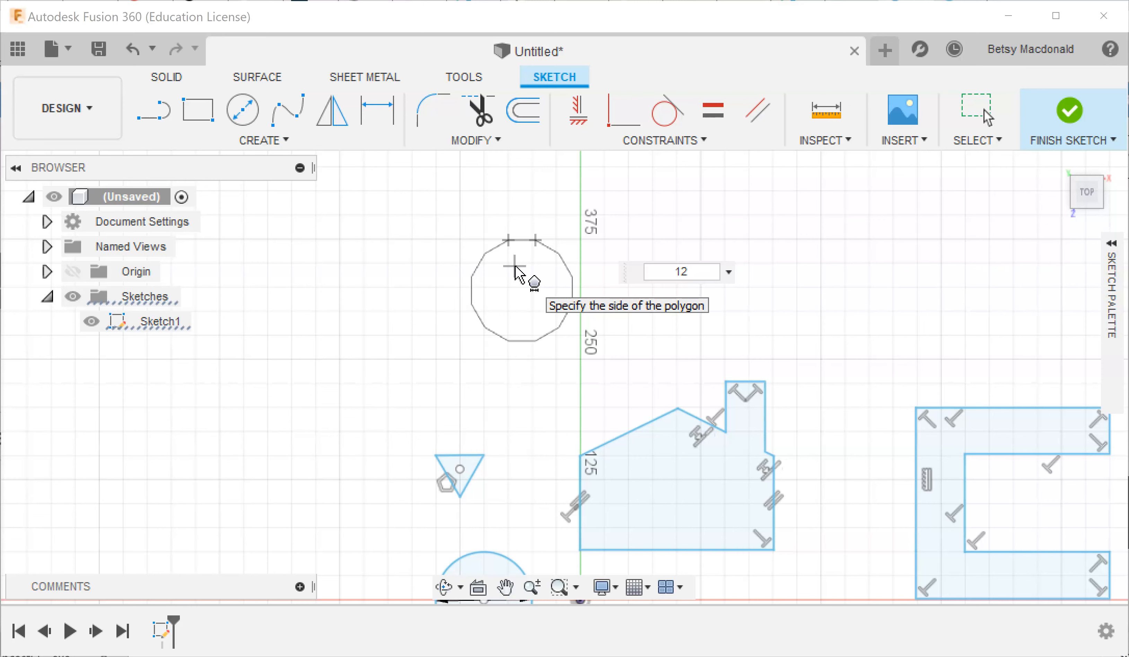
{"action": "left_click", "coordinate": [515, 269]}
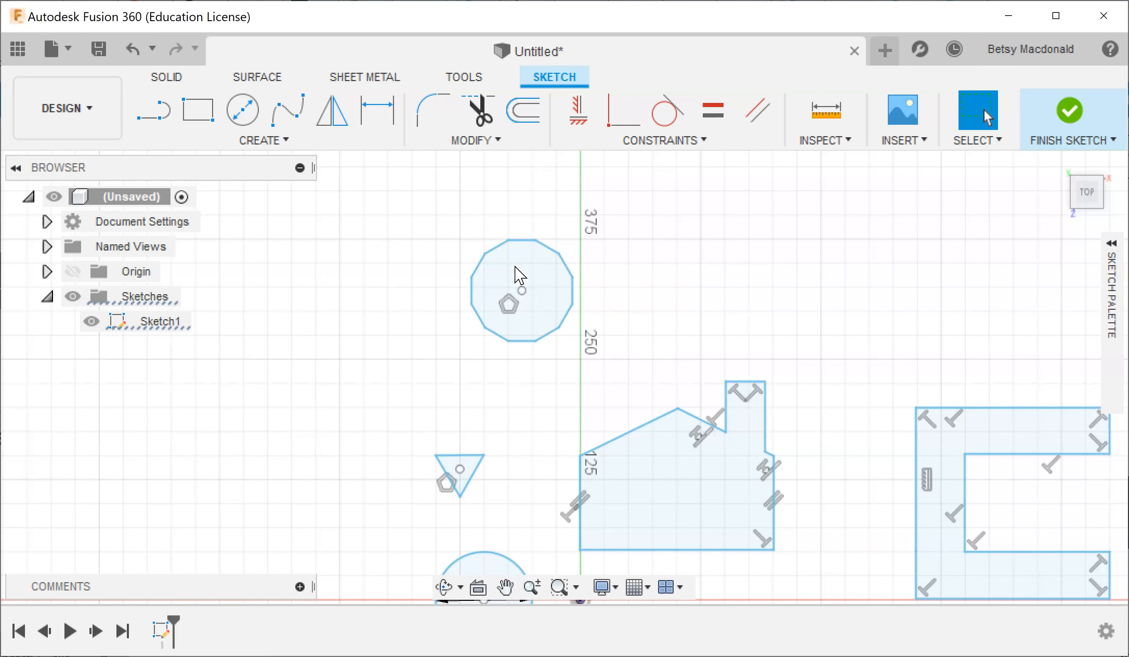
Step: Finish the sketch containing all the practice shapes
{"action": "mouse_move", "coordinate": [858, 381]}
{"action": "middle_mouse_down"}
{"action": "mouse_move", "coordinate": [792, 352]}
{"action": "mouse_move", "coordinate": [714, 289]}
{"action": "mouse_move", "coordinate": [721, 314]}
{"action": "middle_mouse_up"}
{"action": "key", "text": "Escape"}
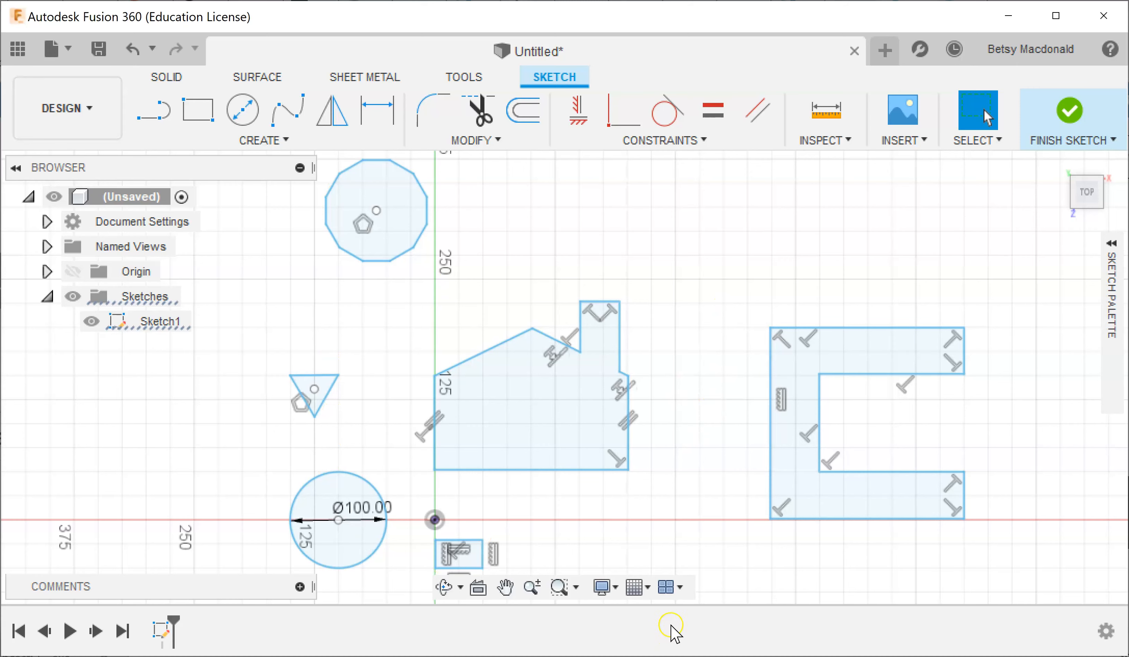
{"action": "left_click", "coordinate": [1078, 125]}
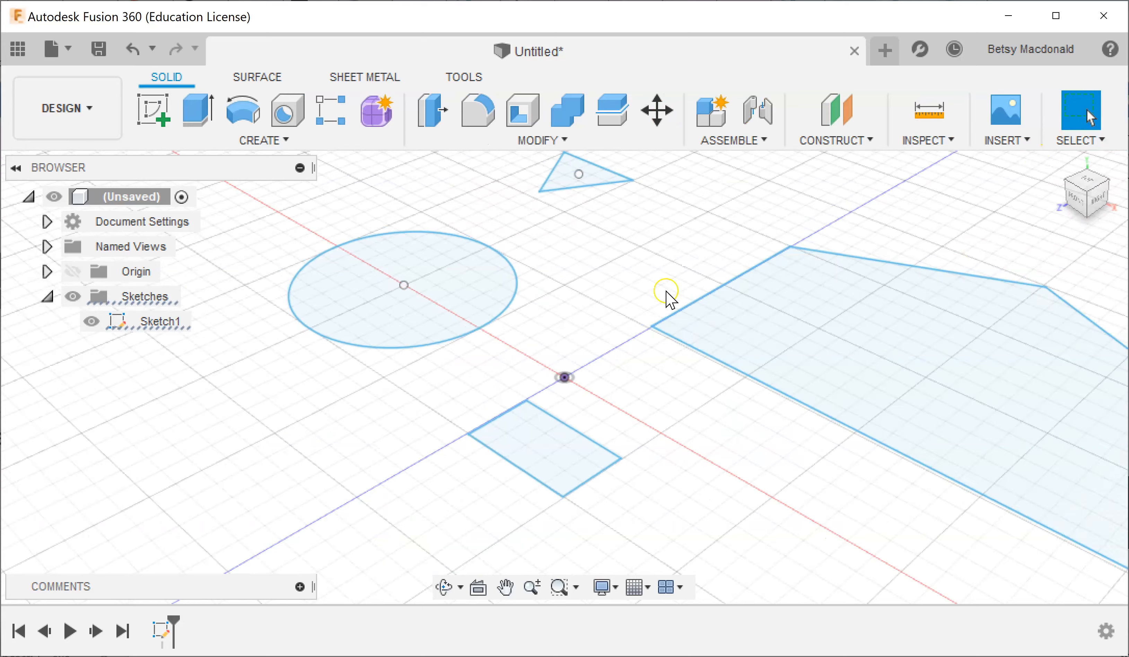
Step: Extrude the small rectangle beside the origin 100 mm upward as a new body
{"action": "scroll", "coordinate": [602, 277], "scroll_direction": "down", "scroll_amount": 3}
{"action": "mouse_move", "coordinate": [720, 442]}
{"action": "middle_mouse_down"}
{"action": "mouse_move", "coordinate": [635, 468]}
{"action": "mouse_move", "coordinate": [673, 423]}
{"action": "mouse_move", "coordinate": [587, 434]}
{"action": "middle_mouse_up"}
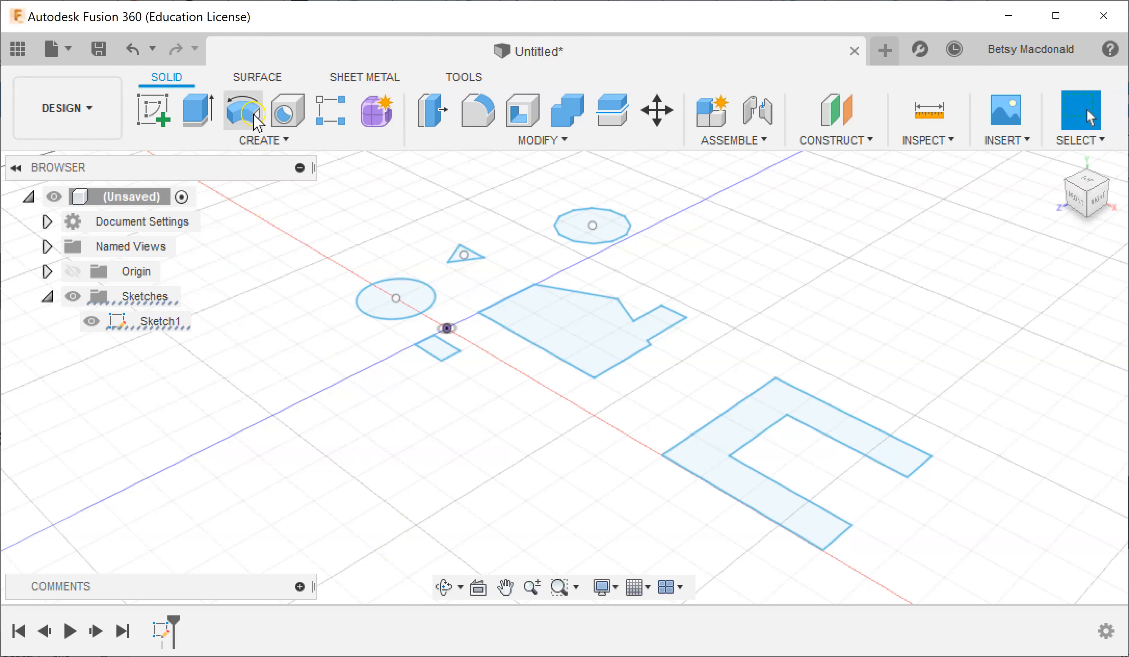
{"action": "mouse_move", "coordinate": [479, 466]}
{"action": "middle_mouse_down"}
{"action": "mouse_move", "coordinate": [466, 504]}
{"action": "mouse_move", "coordinate": [472, 482]}
{"action": "middle_mouse_up"}
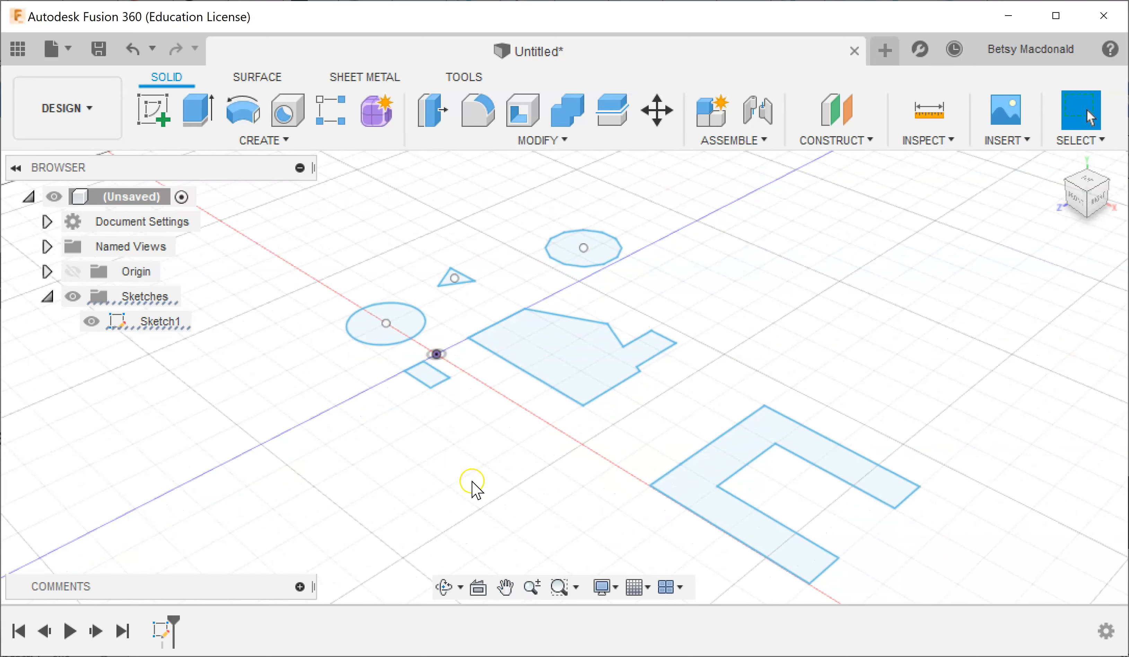
{"action": "left_click", "coordinate": [195, 118]}
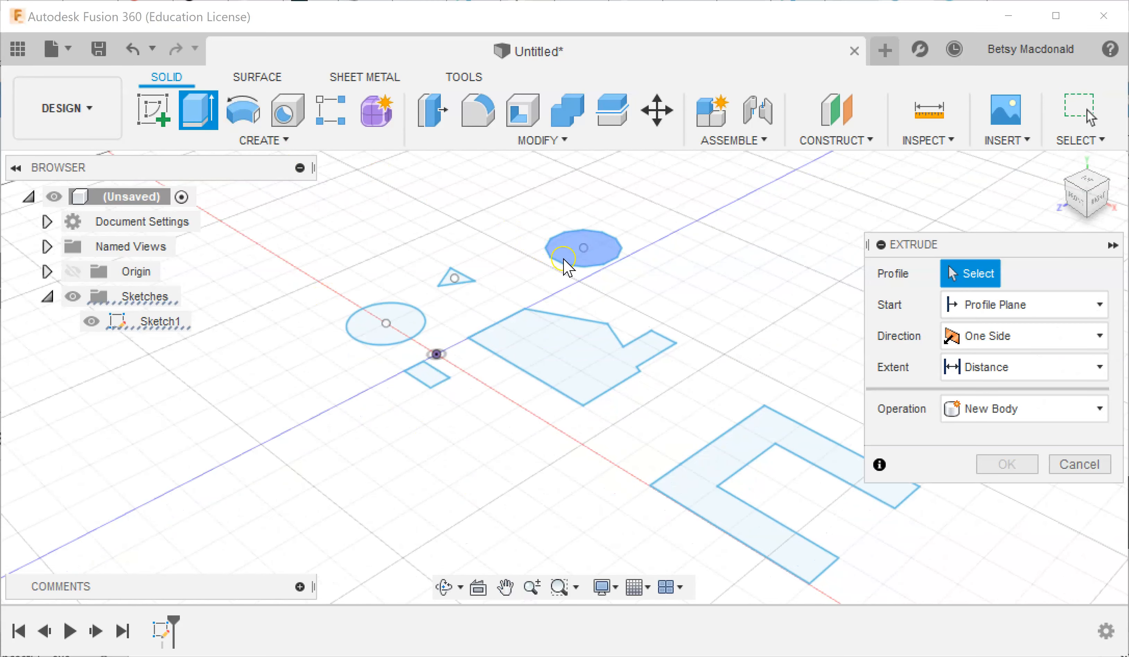
{"action": "left_click", "coordinate": [430, 385]}
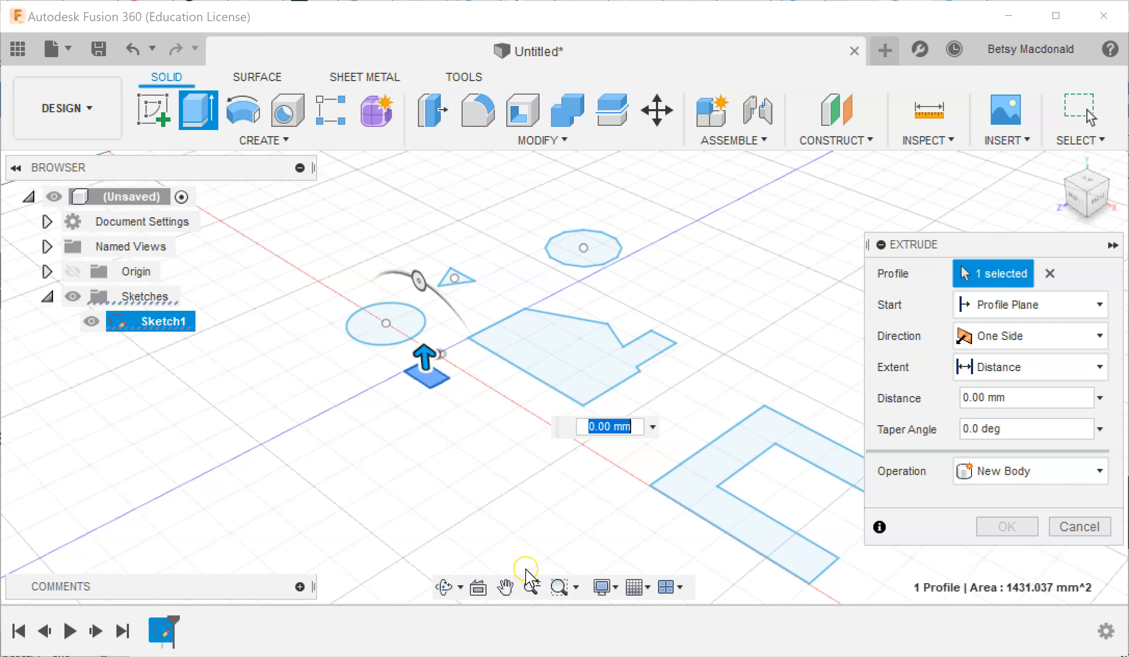
{"action": "left_click_drag", "start_coordinate": [427, 354], "coordinate": [423, 289]}
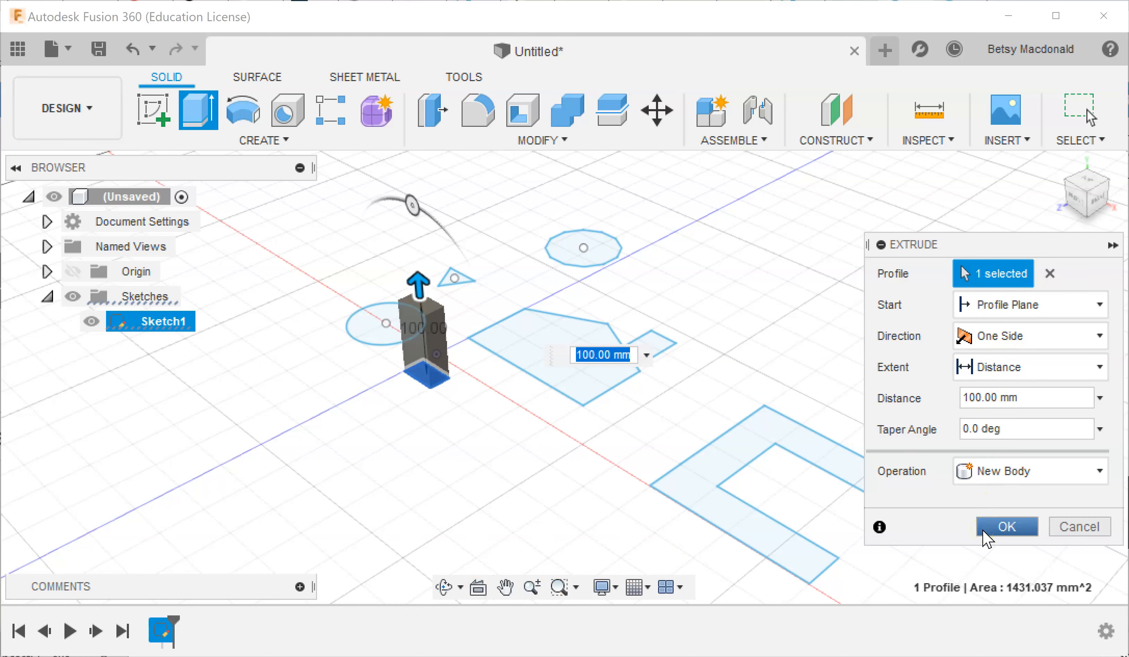
{"action": "left_click", "coordinate": [999, 527]}
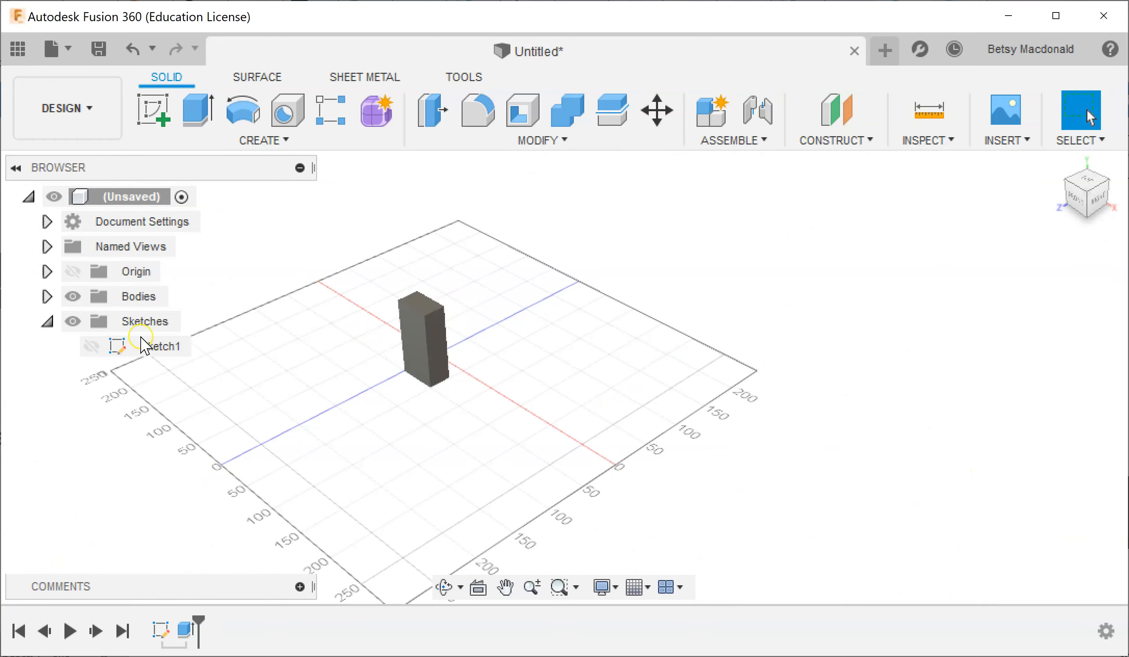
Step: Show the list of bodies and rename the extruded rectangular block as tallRect
{"action": "left_click", "coordinate": [47, 297]}
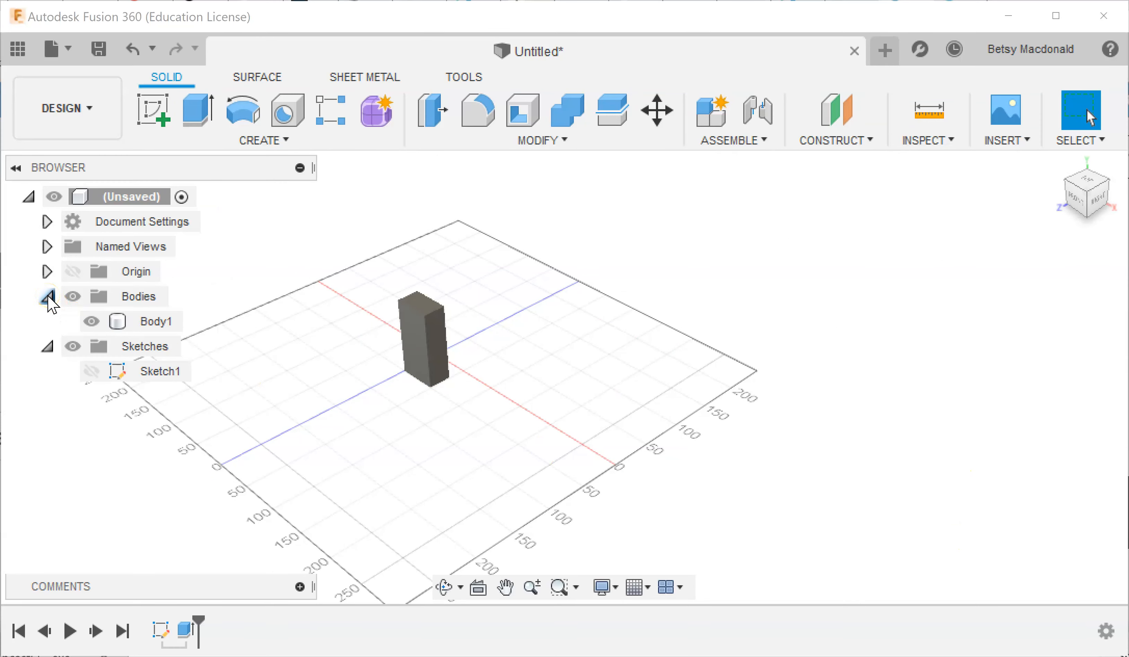
{"action": "left_click", "coordinate": [442, 382]}
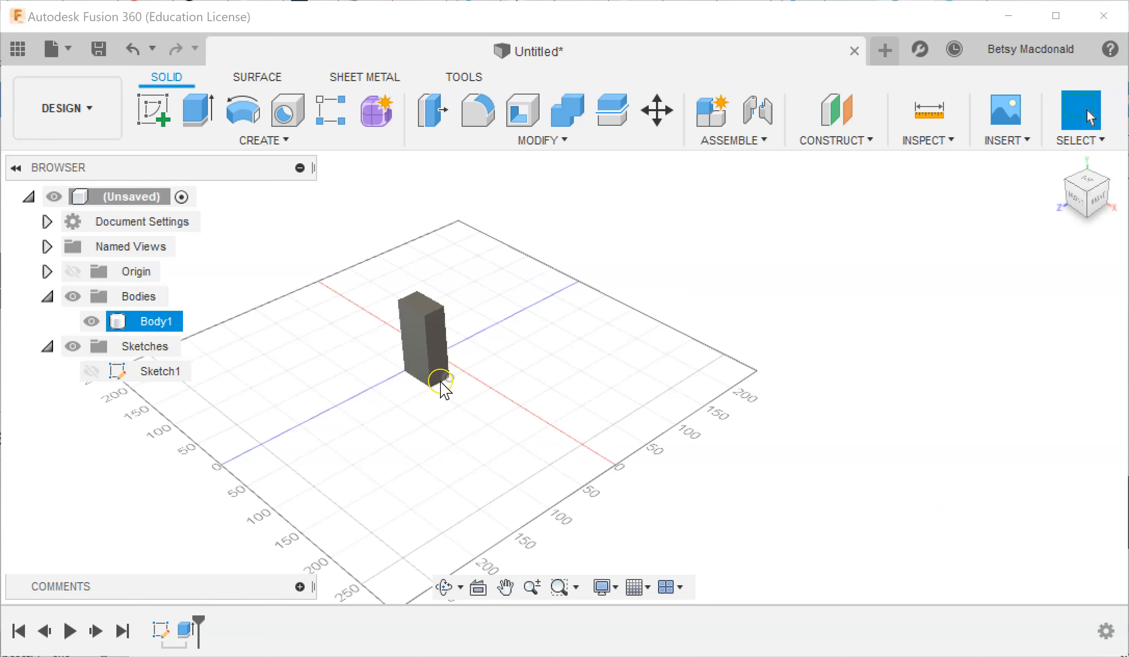
{"action": "left_click", "coordinate": [156, 326]}
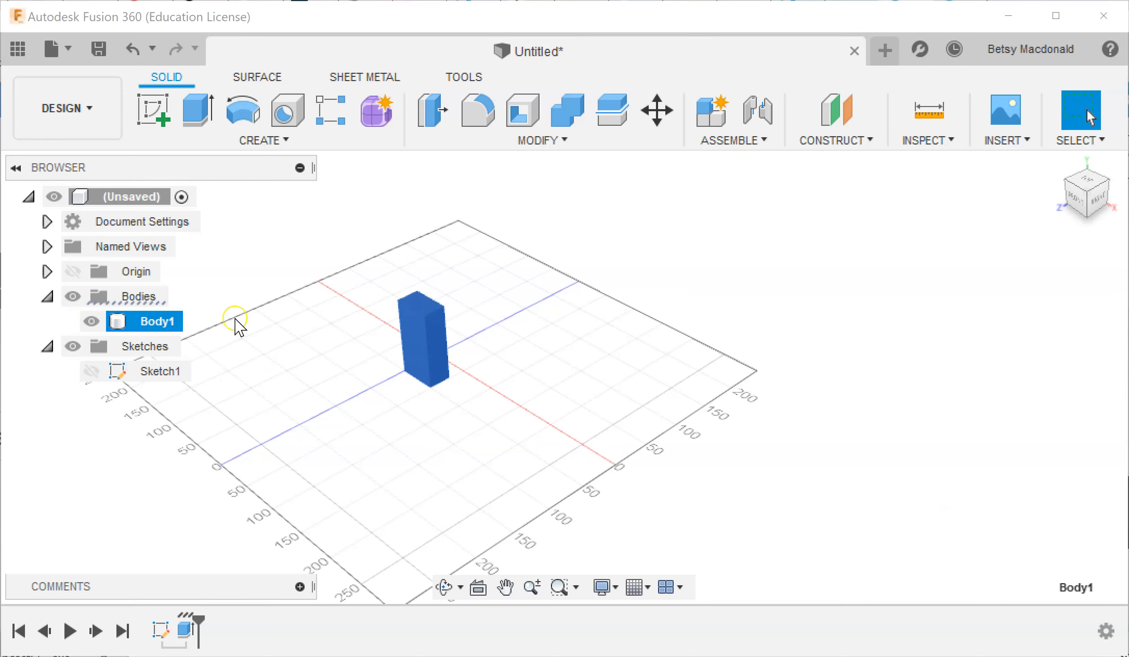
{"action": "double_click", "coordinate": [181, 322]}
{"action": "type", "text": "tallRect"}
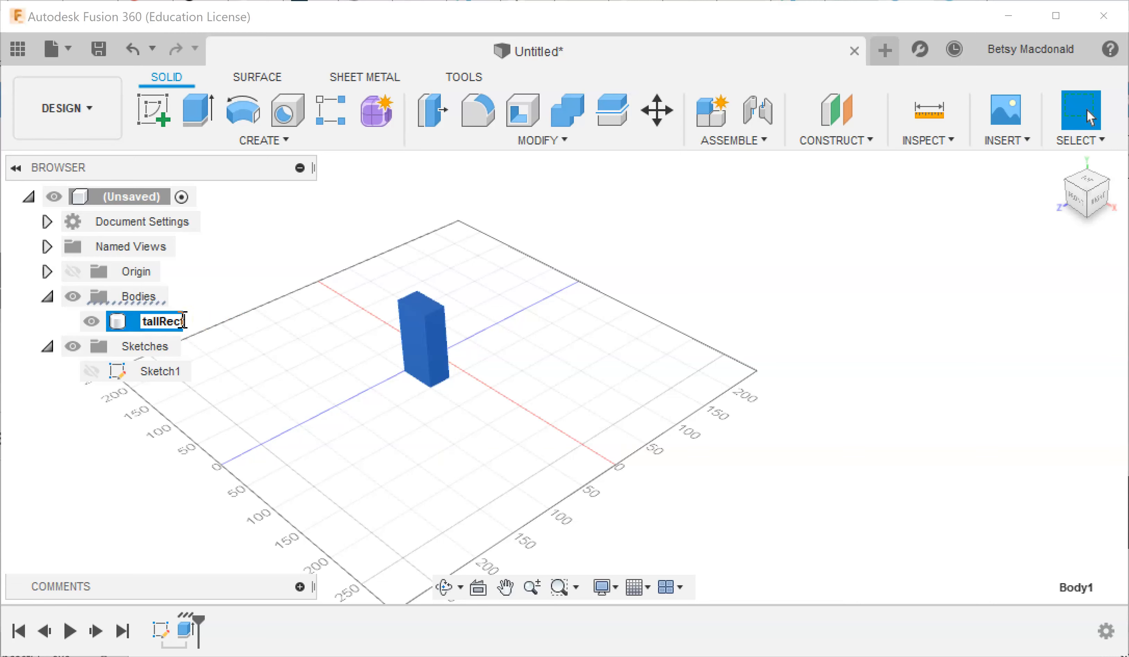
{"action": "key", "text": "Return"}
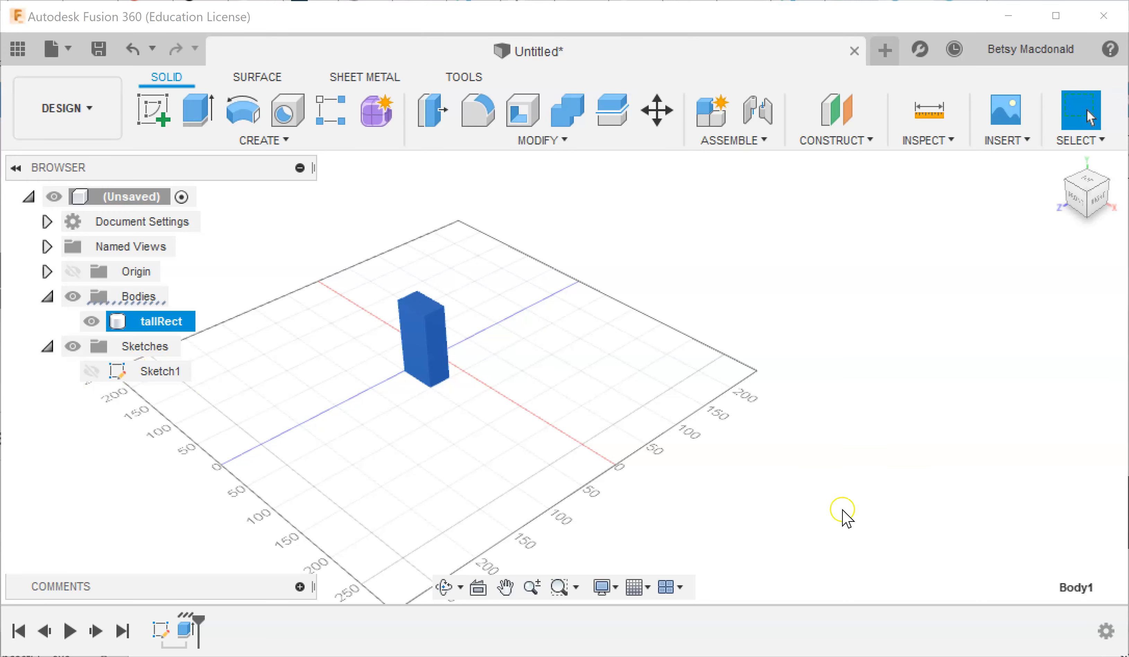
Step: Make the sketch containing the practice shapes visible again
{"action": "left_click", "coordinate": [90, 371]}
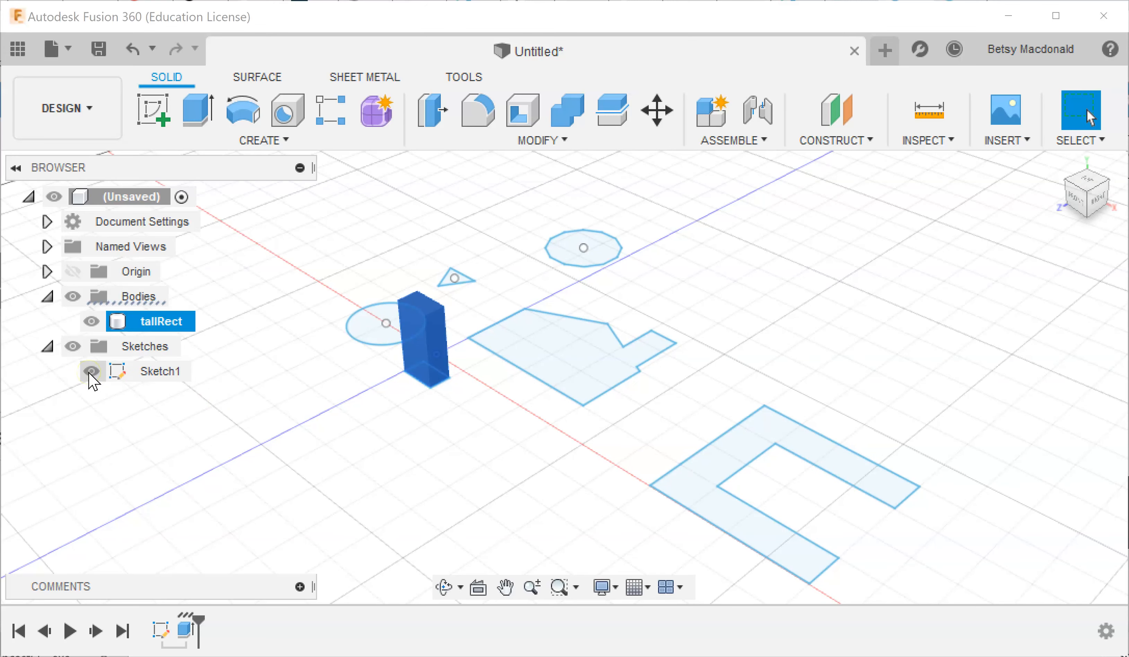
{"action": "left_click", "coordinate": [77, 325]}
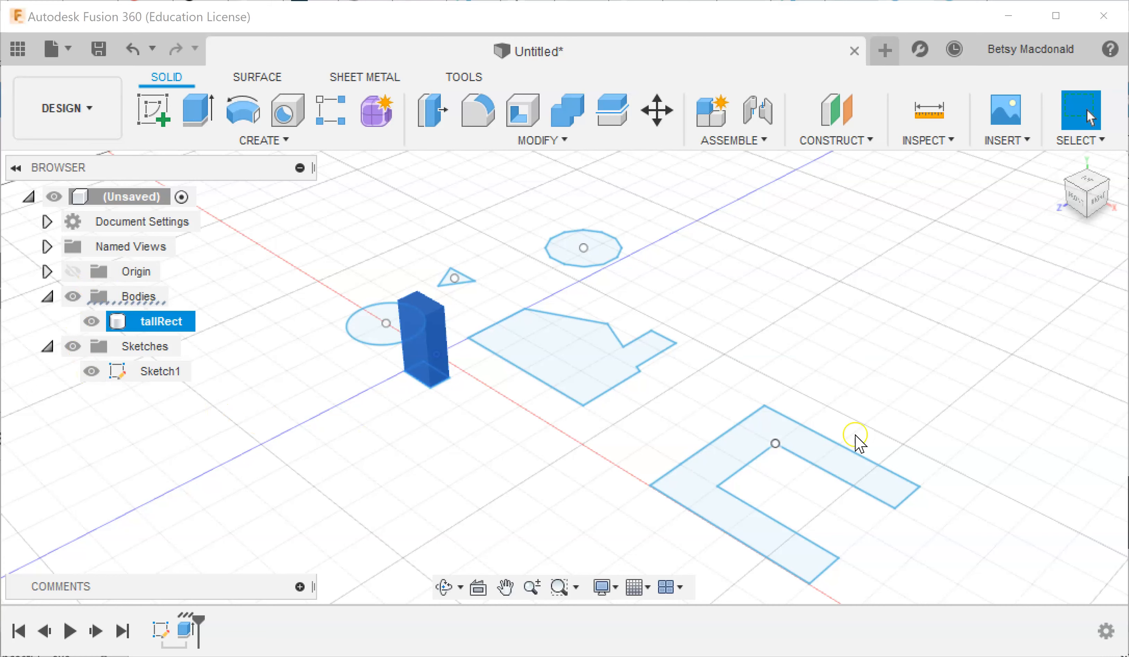
{"action": "left_click_drag", "start_coordinate": [1094, 209], "coordinate": [707, 255]}
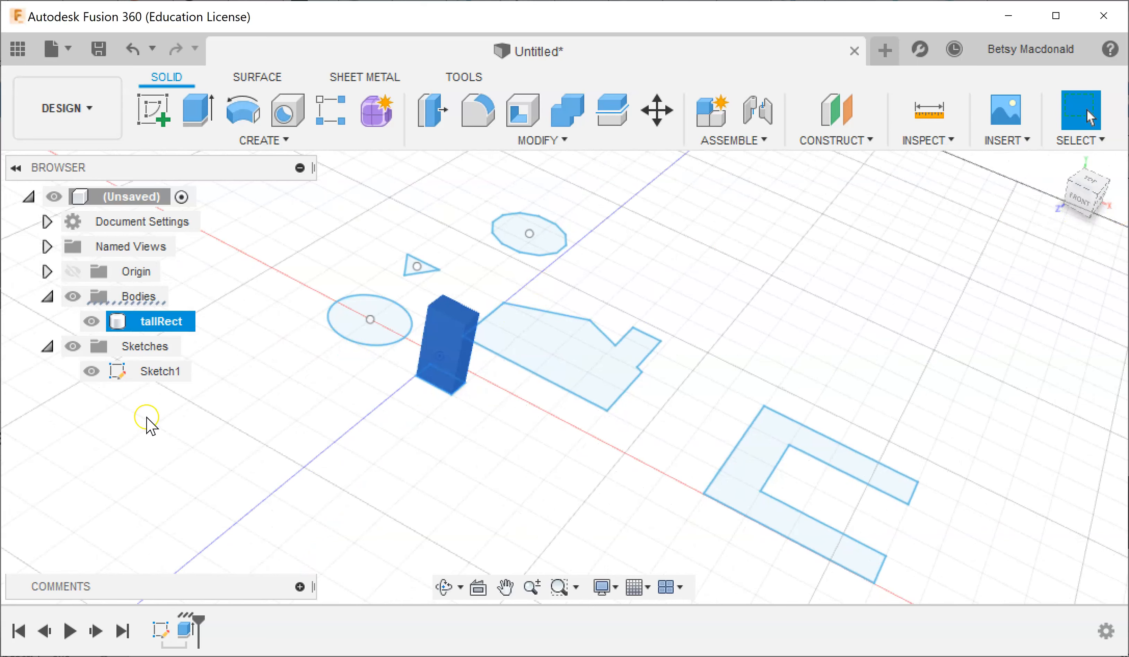
Step: Extrude the circle 100 mm upward as a new body
{"action": "left_click", "coordinate": [197, 113]}
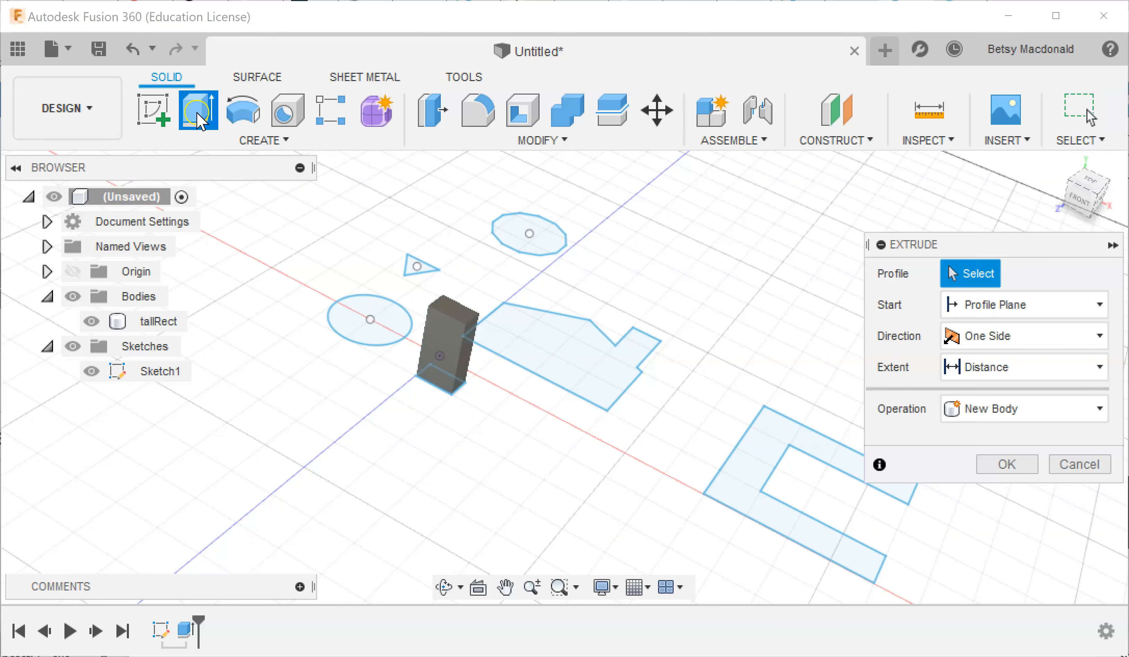
{"action": "left_click", "coordinate": [366, 339]}
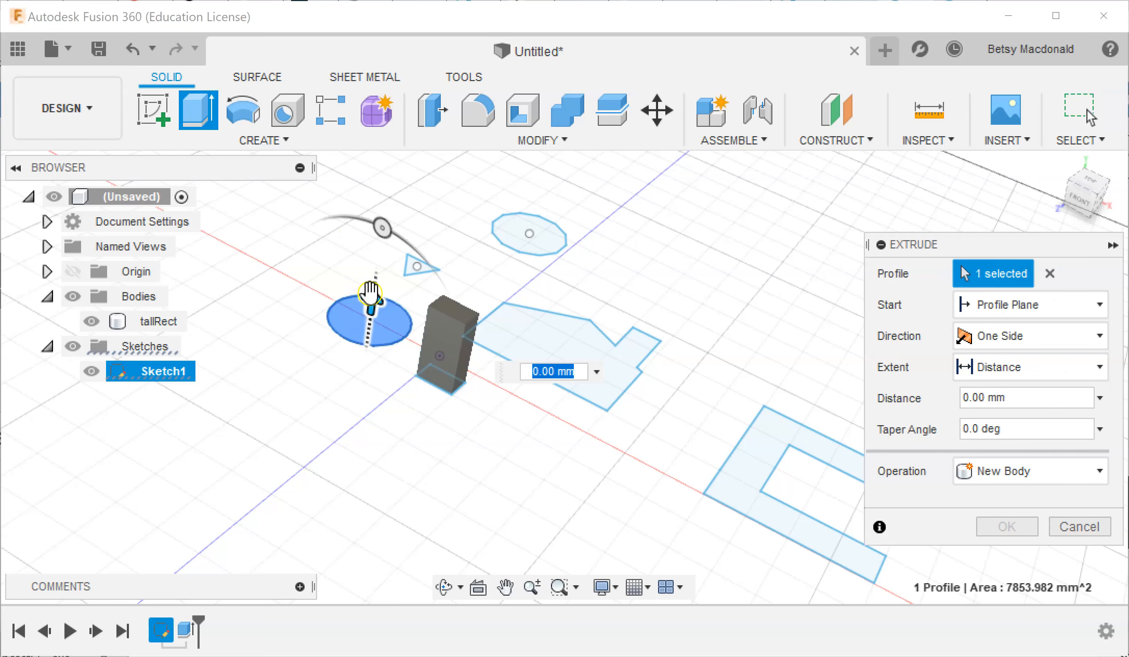
{"action": "left_click_drag", "start_coordinate": [374, 315], "coordinate": [384, 235]}
{"action": "left_click", "coordinate": [1011, 527]}
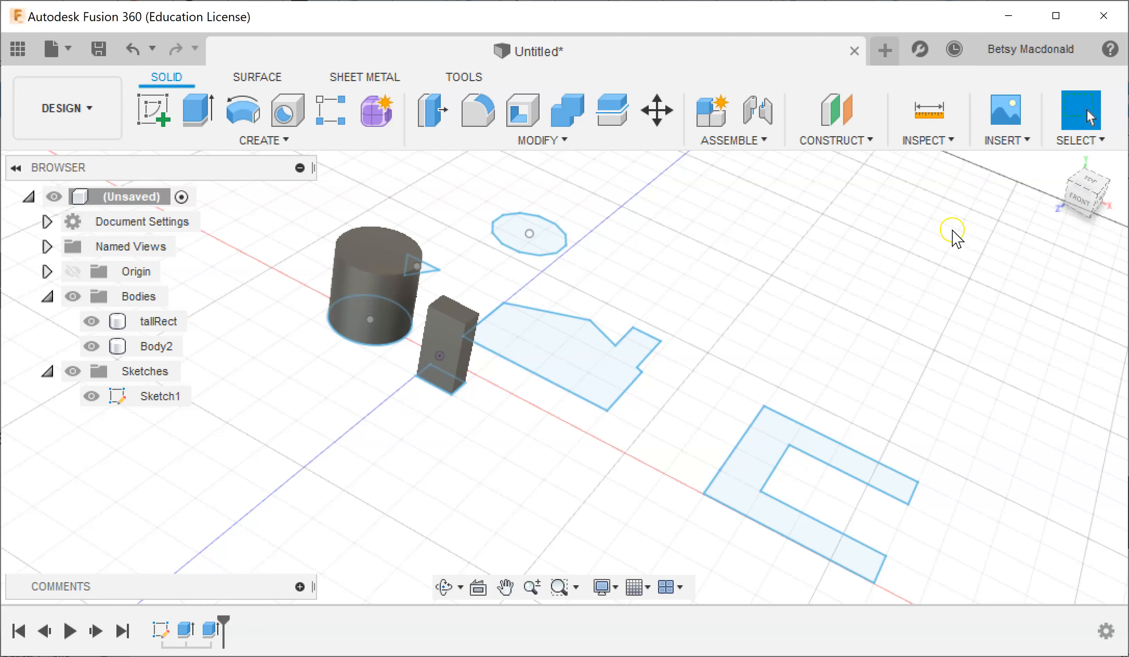
Step: Edit the cylinder's extrusion and set its taper angle to -30 degrees to form a cone
{"action": "middle_click_drag", "start_coordinate": [932, 228], "coordinate": [1000, 193]}
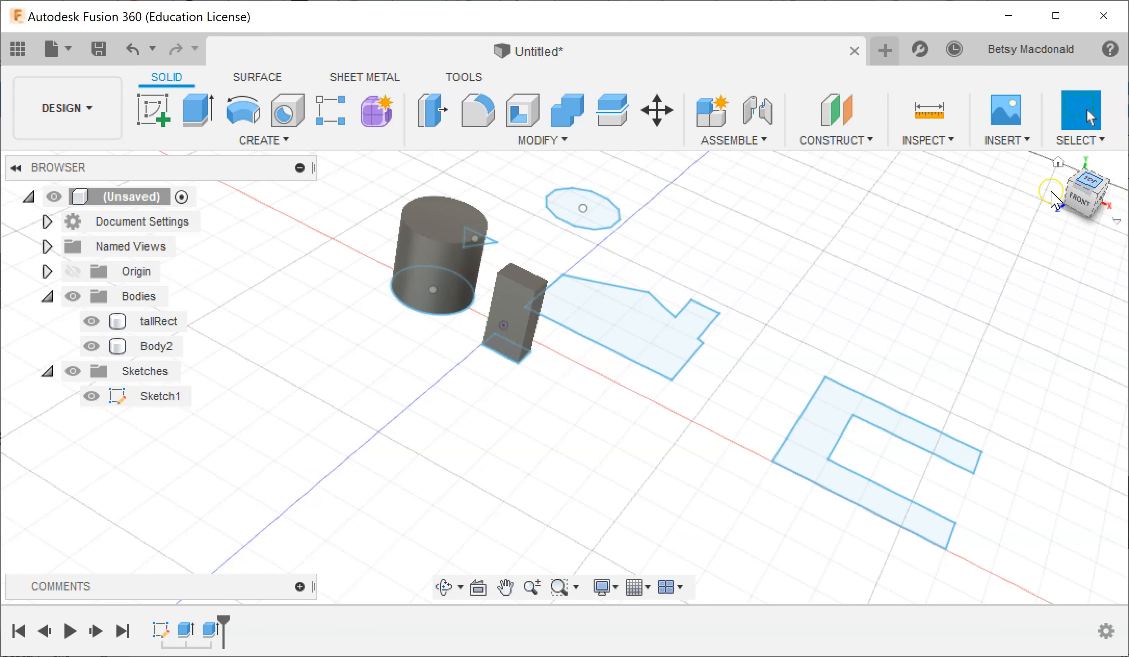
{"action": "left_click", "coordinate": [1058, 164]}
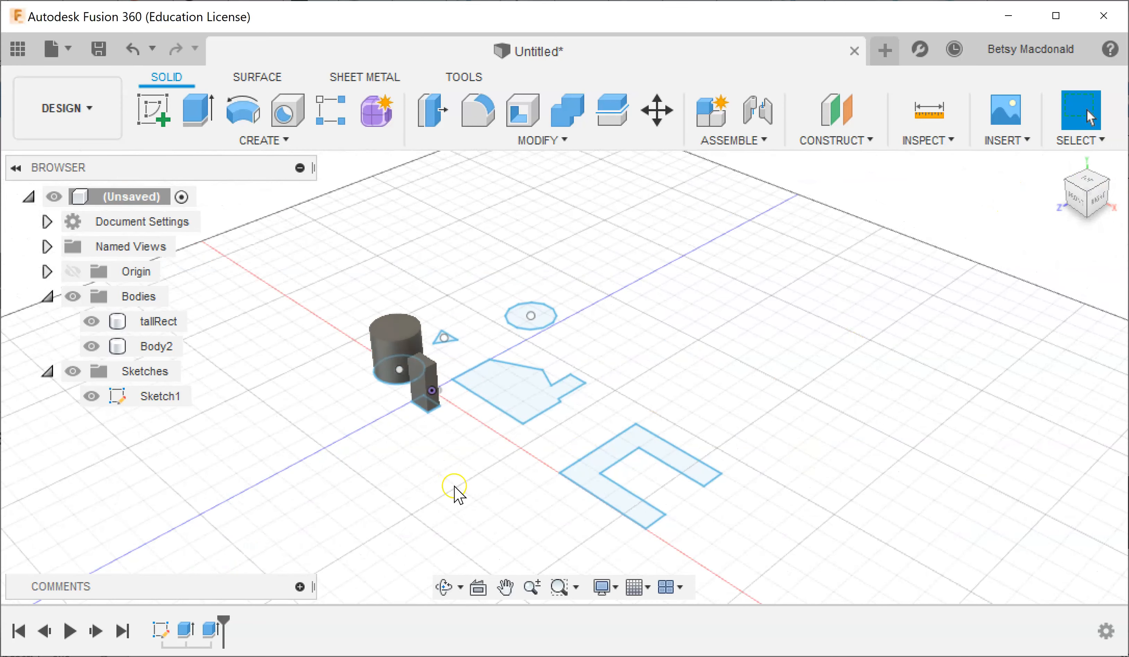
{"action": "left_click", "coordinate": [1105, 181]}
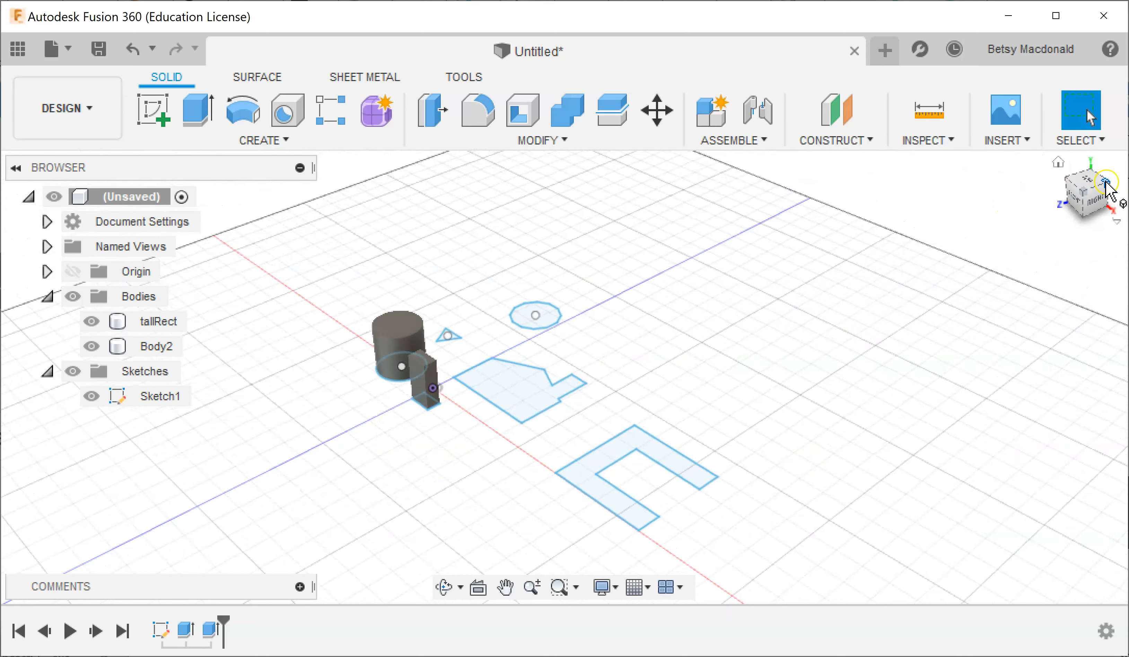
{"action": "scroll", "coordinate": [847, 323], "scroll_direction": "up", "scroll_amount": 4}
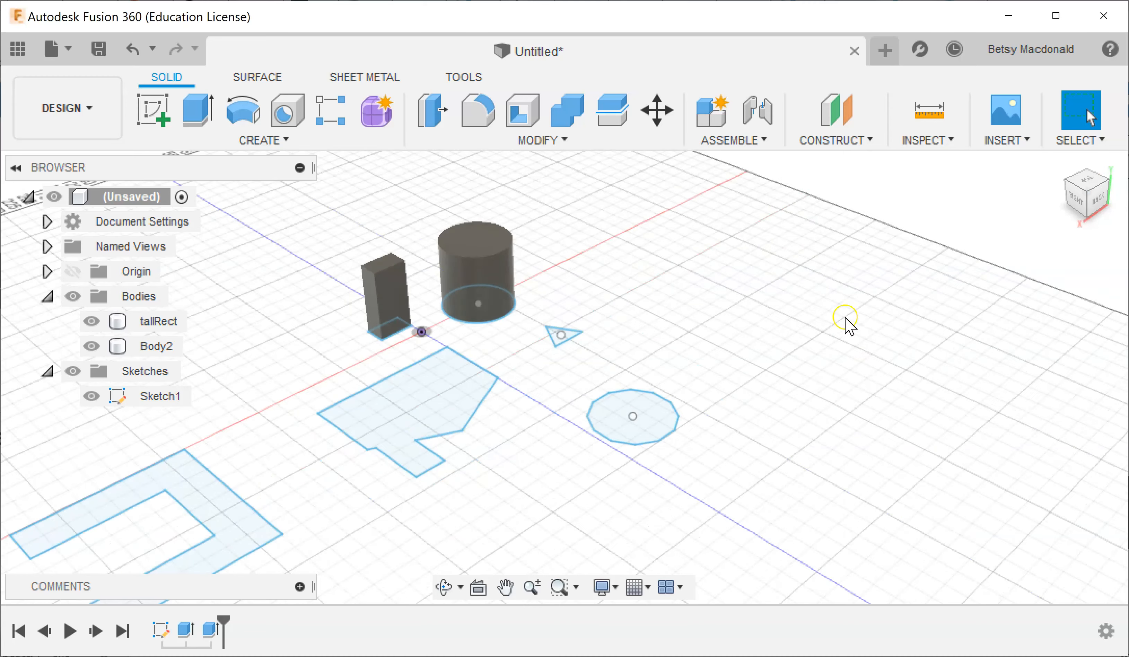
{"action": "middle_click_drag", "start_coordinate": [839, 315], "coordinate": [883, 401]}
{"action": "key", "text": "Escape"}
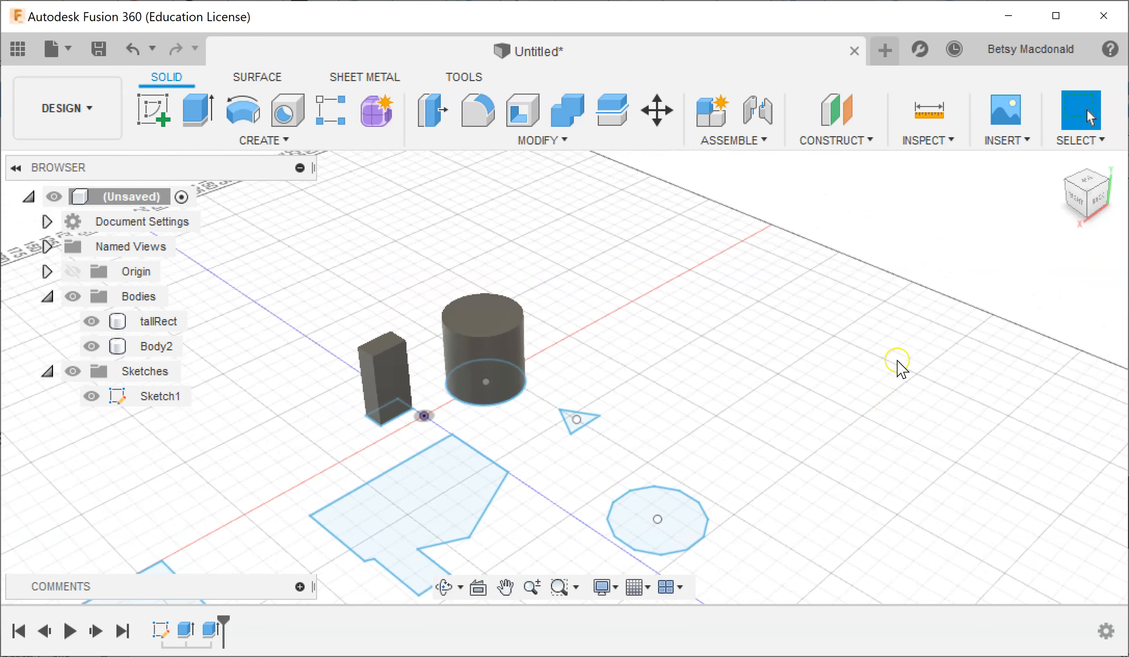
{"action": "right_click", "coordinate": [485, 318]}
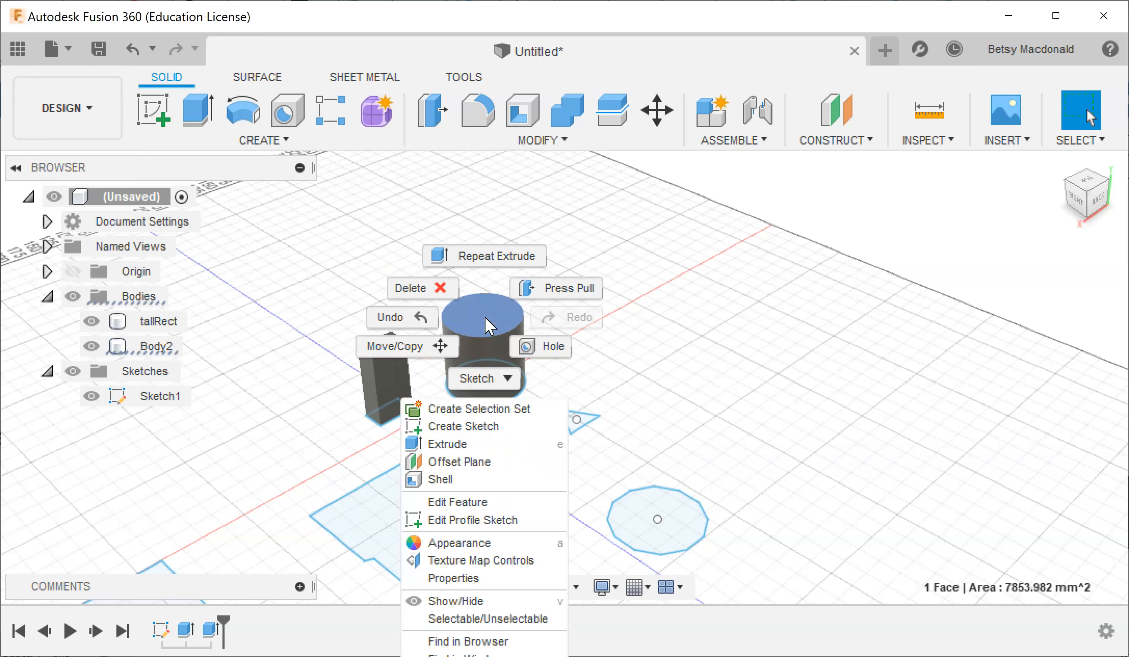
{"action": "left_click", "coordinate": [469, 501]}
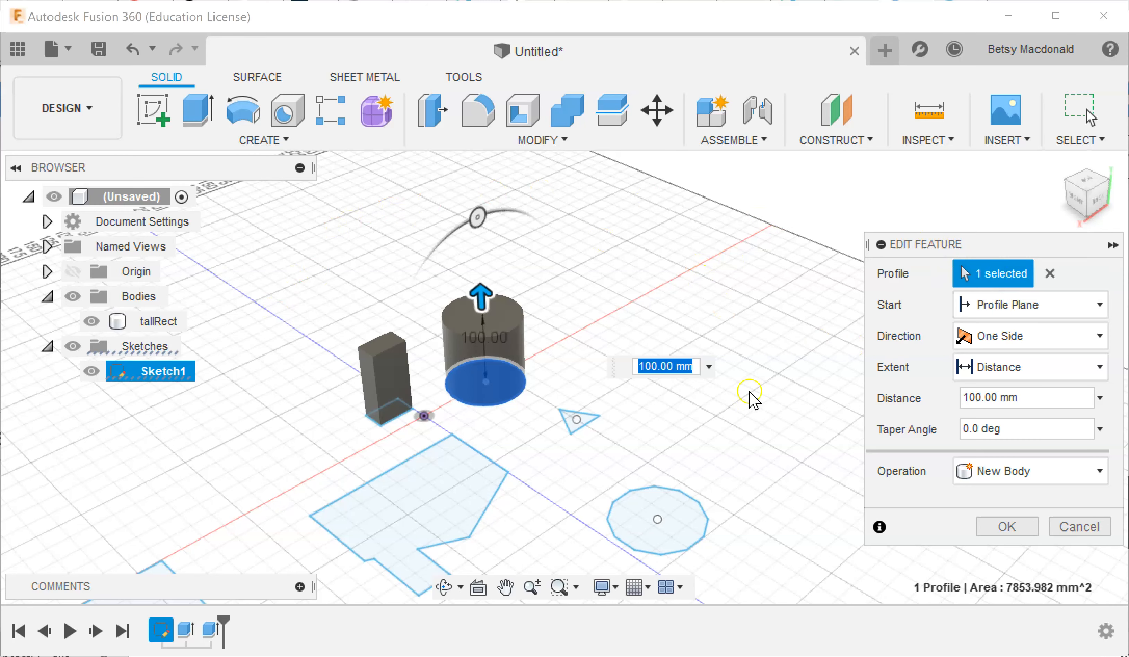
{"action": "scroll", "coordinate": [650, 273], "scroll_direction": "up", "scroll_amount": 5}
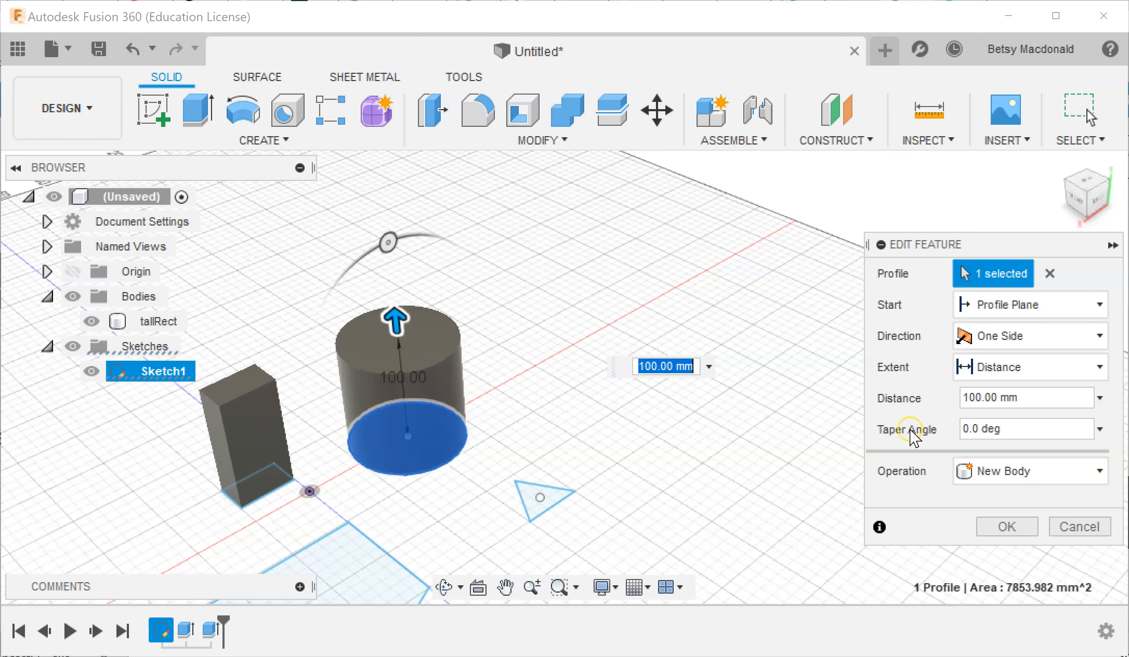
{"action": "left_click_drag", "start_coordinate": [386, 241], "coordinate": [433, 233]}
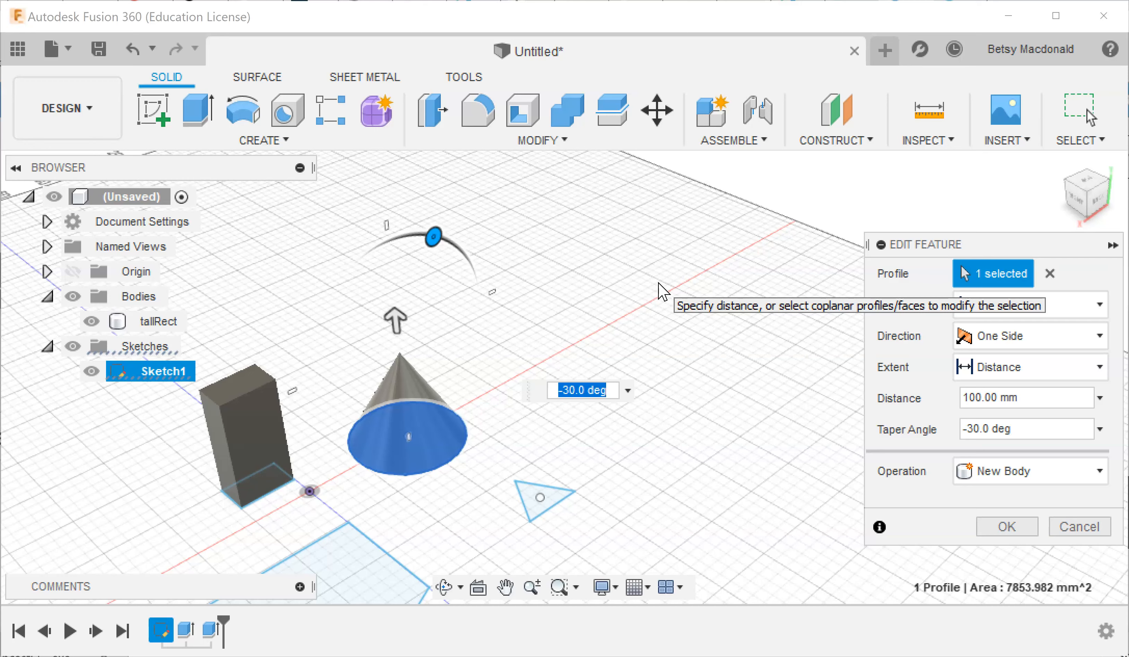
{"action": "left_click", "coordinate": [603, 317]}
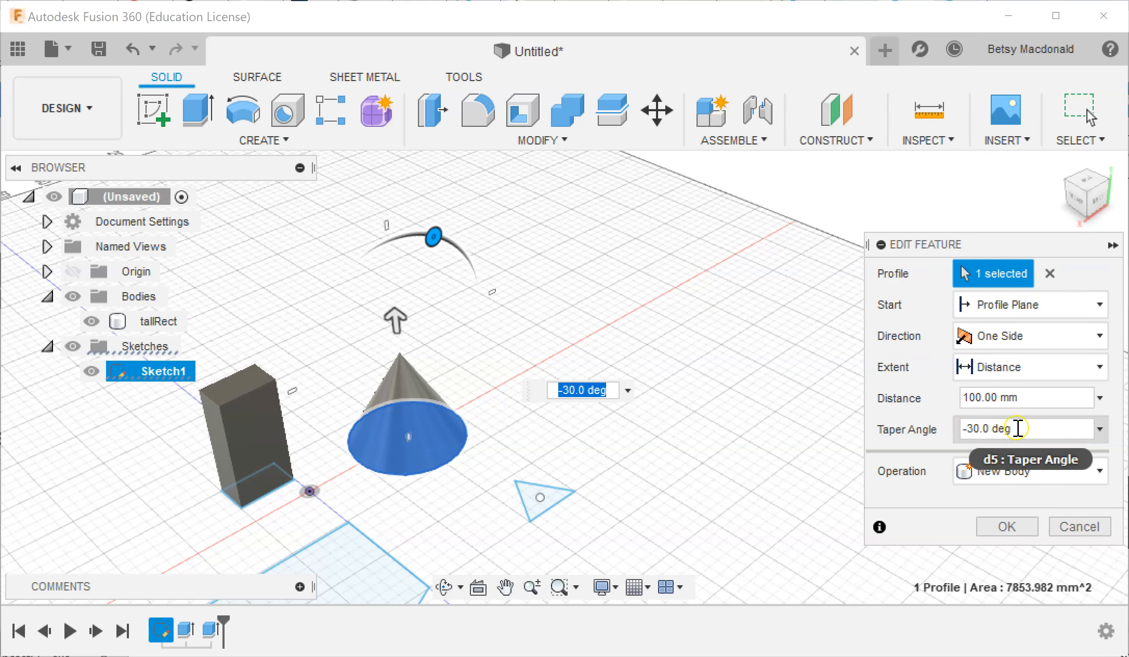
{"action": "left_click", "coordinate": [1007, 526]}
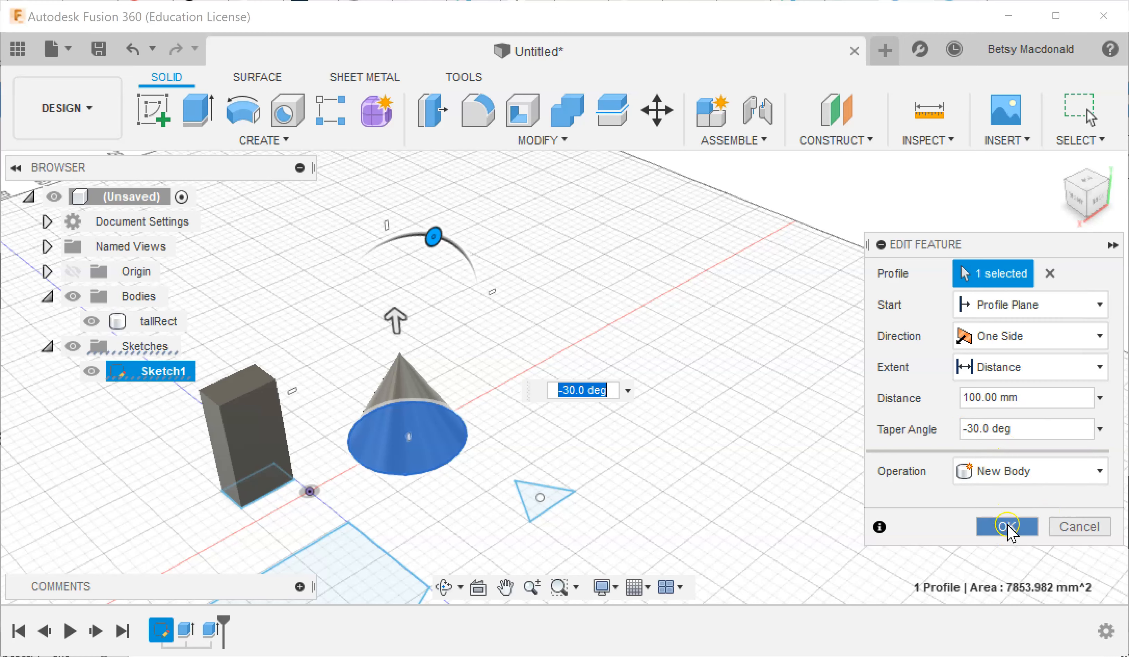
{"action": "left_click", "coordinate": [778, 403]}
{"action": "mouse_move", "coordinate": [722, 449]}
{"action": "middle_mouse_down"}
{"action": "mouse_move", "coordinate": [784, 358]}
{"action": "mouse_move", "coordinate": [885, 160]}
{"action": "mouse_move", "coordinate": [750, 151]}
{"action": "middle_mouse_up"}
{"action": "middle_click_drag", "start_coordinate": [905, 480], "coordinate": [929, 521]}
{"action": "left_click", "coordinate": [644, 489]}
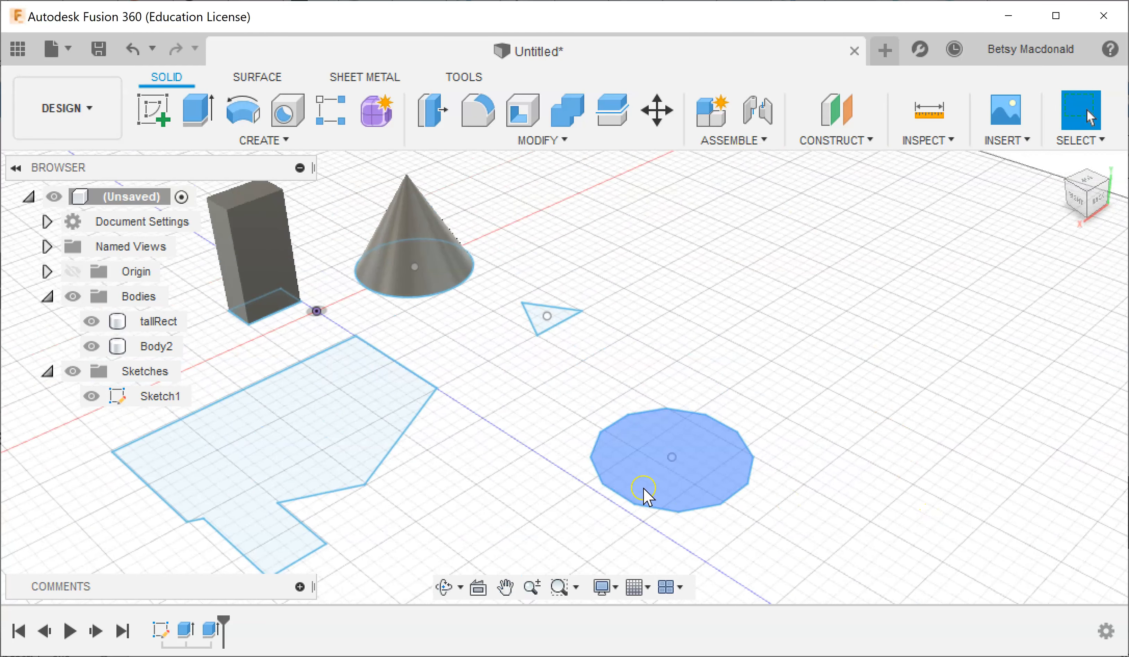
{"action": "left_click", "coordinate": [1027, 455]}
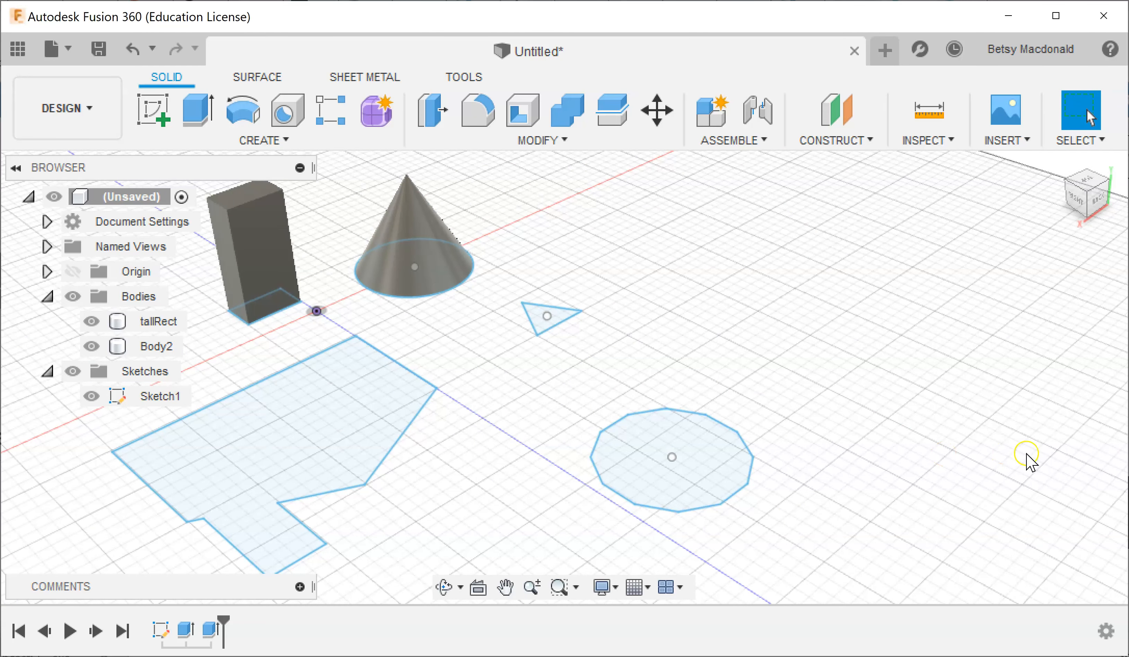
{"action": "left_click", "coordinate": [714, 485]}
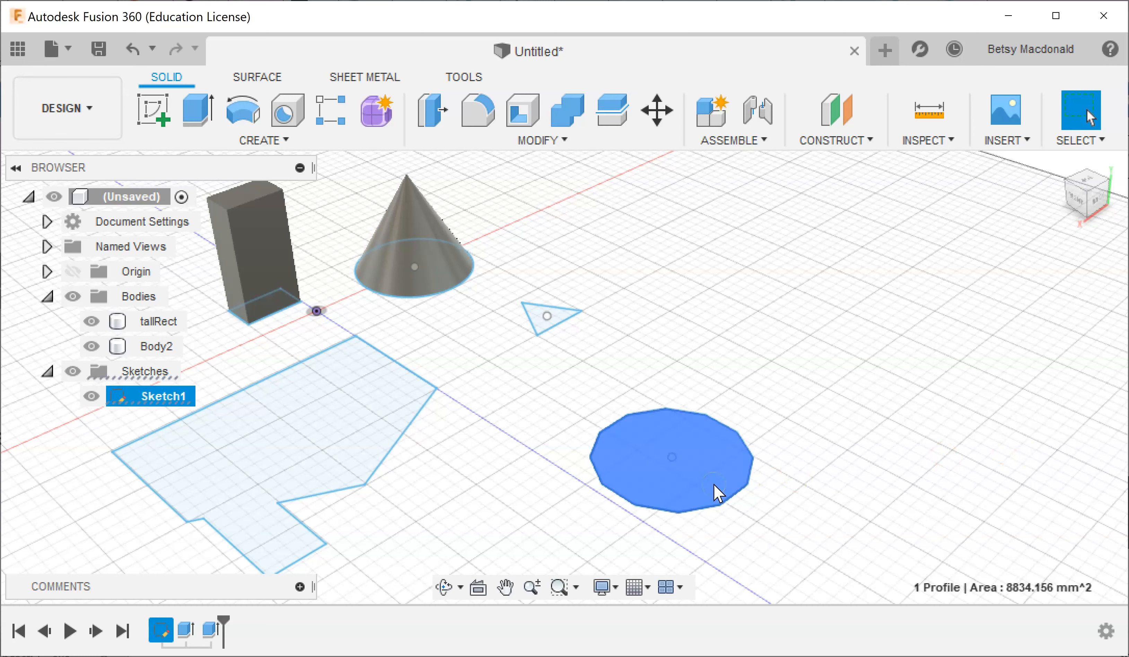
{"action": "left_click", "coordinate": [237, 127]}
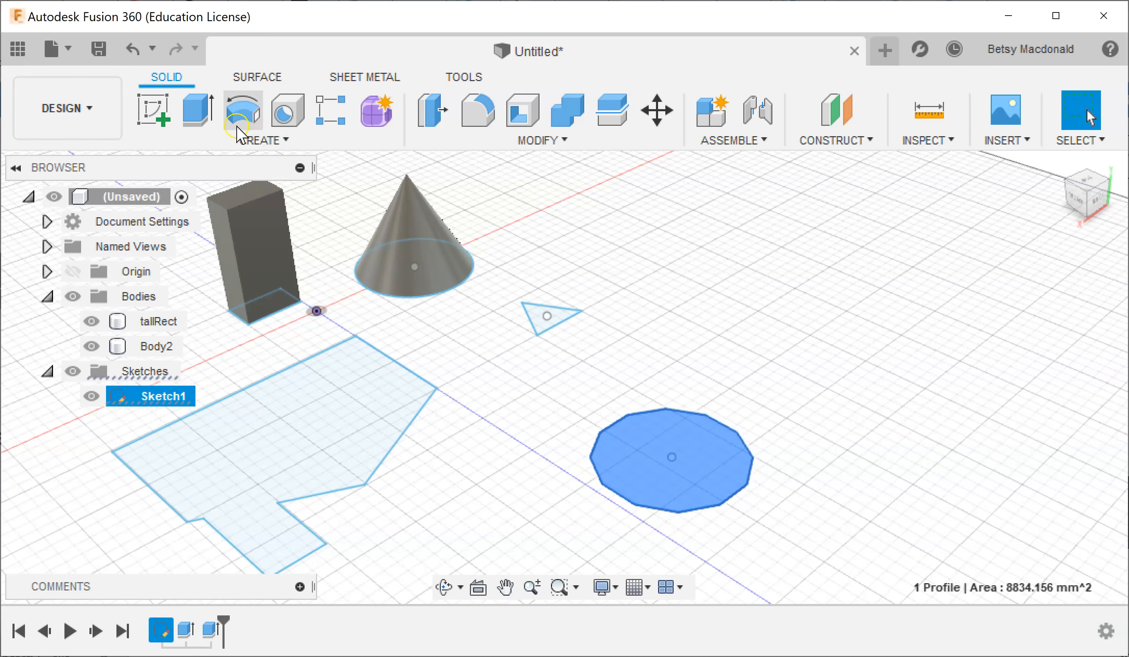
{"action": "left_click", "coordinate": [243, 138]}
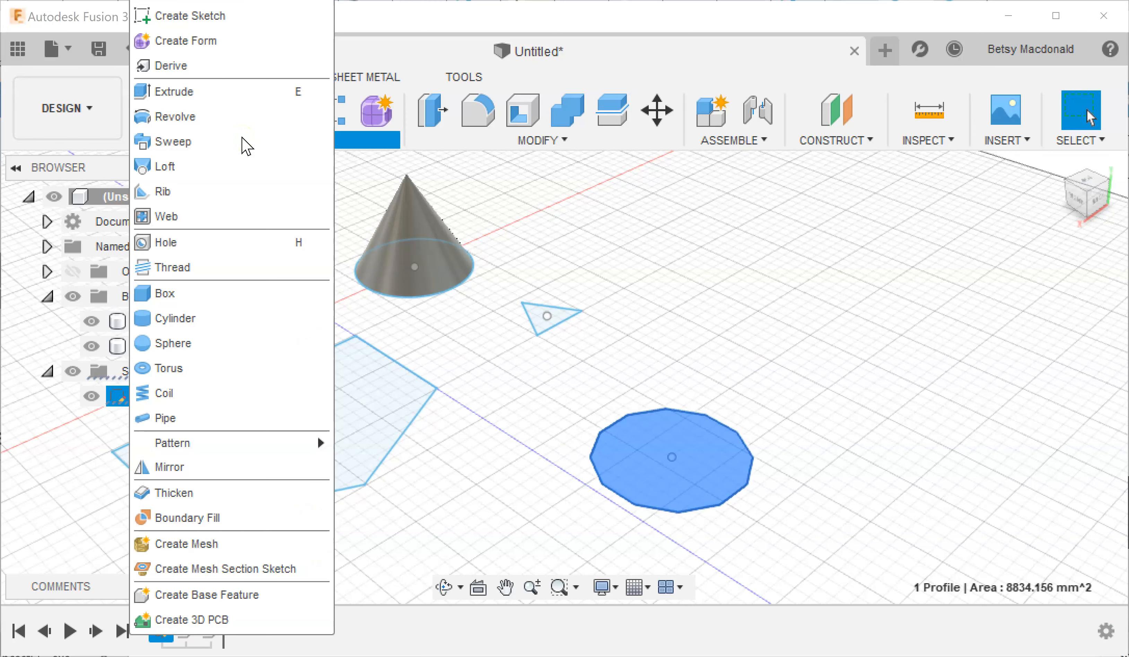
{"action": "left_click", "coordinate": [600, 185]}
Step: Extrude the 12-sided polygon 90 mm upward with a -30 degree taper as a new body
{"action": "left_click", "coordinate": [195, 108]}
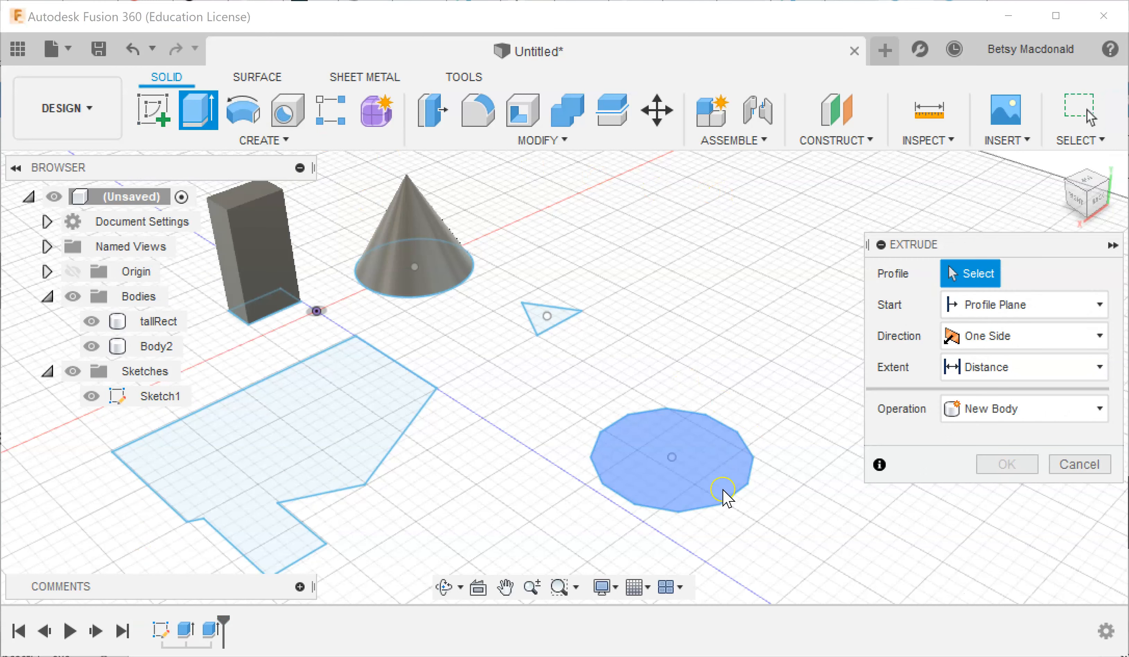
{"action": "left_click", "coordinate": [704, 474]}
{"action": "left_click_drag", "start_coordinate": [669, 437], "coordinate": [671, 323]}
{"action": "left_click_drag", "start_coordinate": [677, 252], "coordinate": [724, 235]}
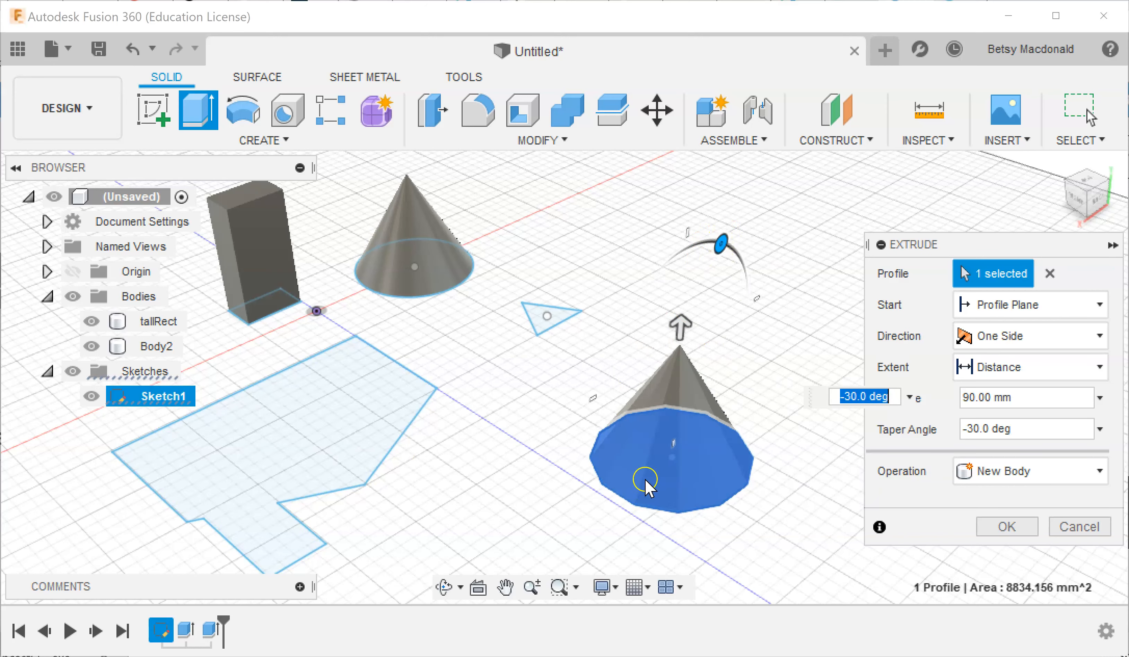
{"action": "left_click", "coordinate": [980, 532]}
Step: Open the existing sketch of practice shapes for editing
{"action": "middle_click_drag", "start_coordinate": [726, 302], "coordinate": [947, 290]}
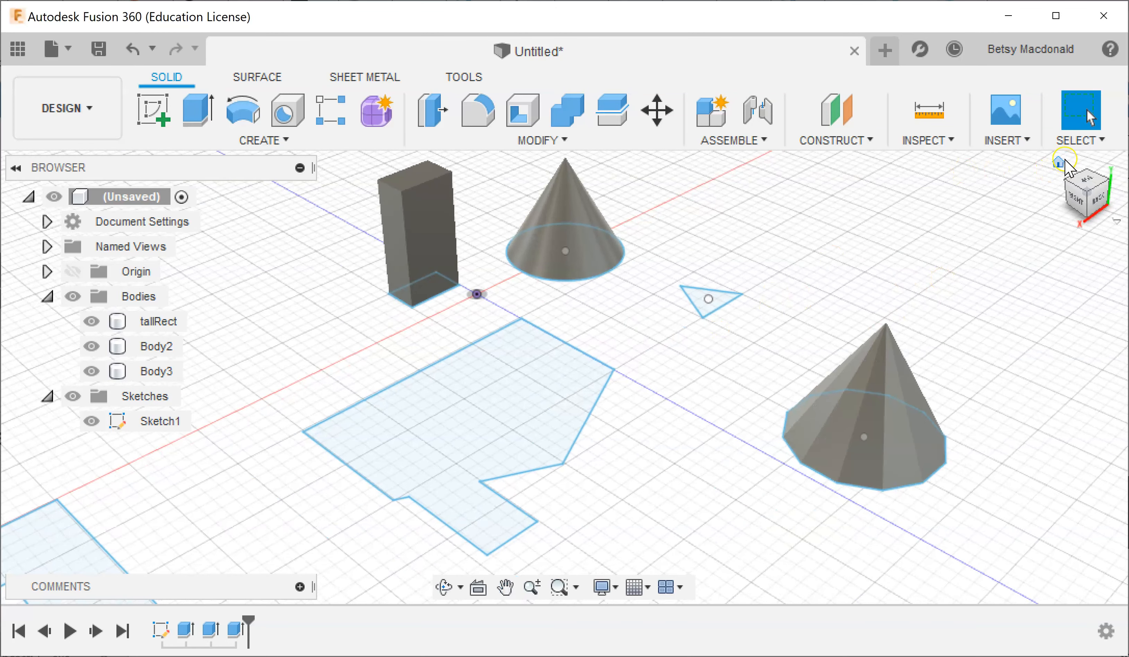
{"action": "left_click", "coordinate": [1062, 161]}
{"action": "scroll", "coordinate": [674, 346], "scroll_direction": "up", "scroll_amount": 3}
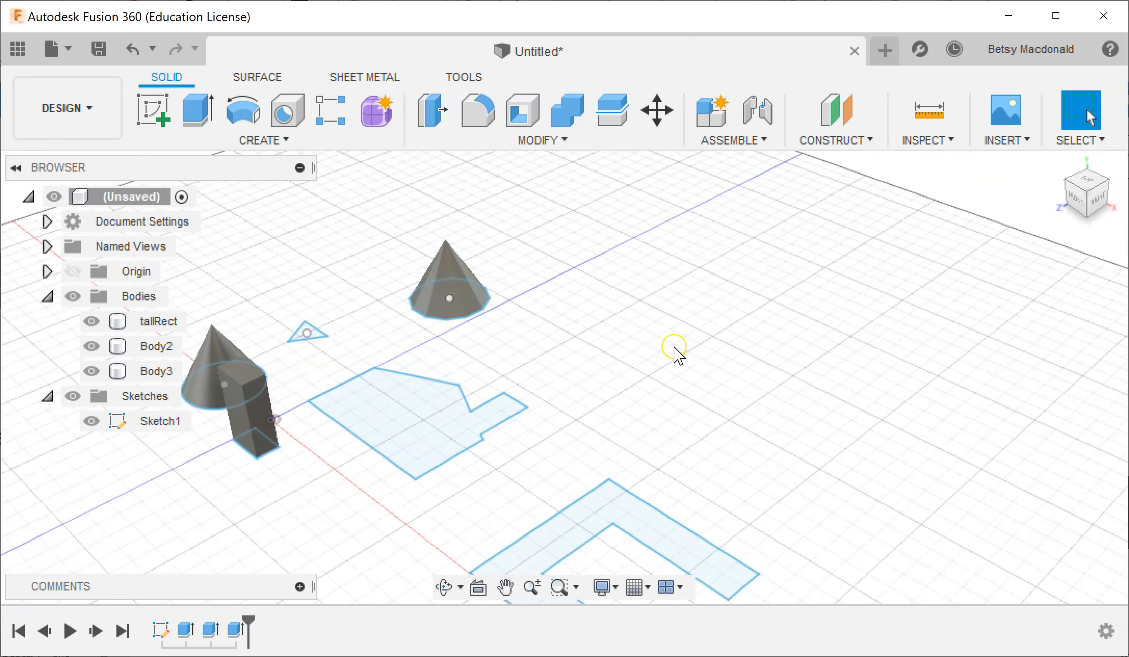
{"action": "middle_click_drag", "start_coordinate": [615, 355], "coordinate": [733, 358]}
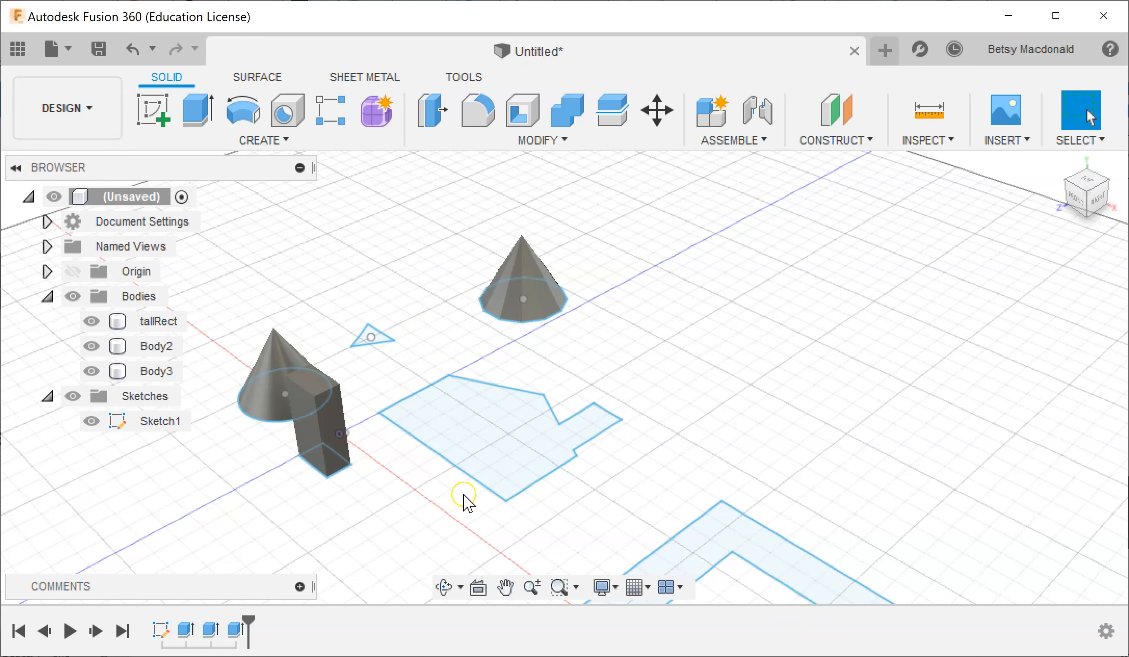
{"action": "double_click", "coordinate": [149, 422]}
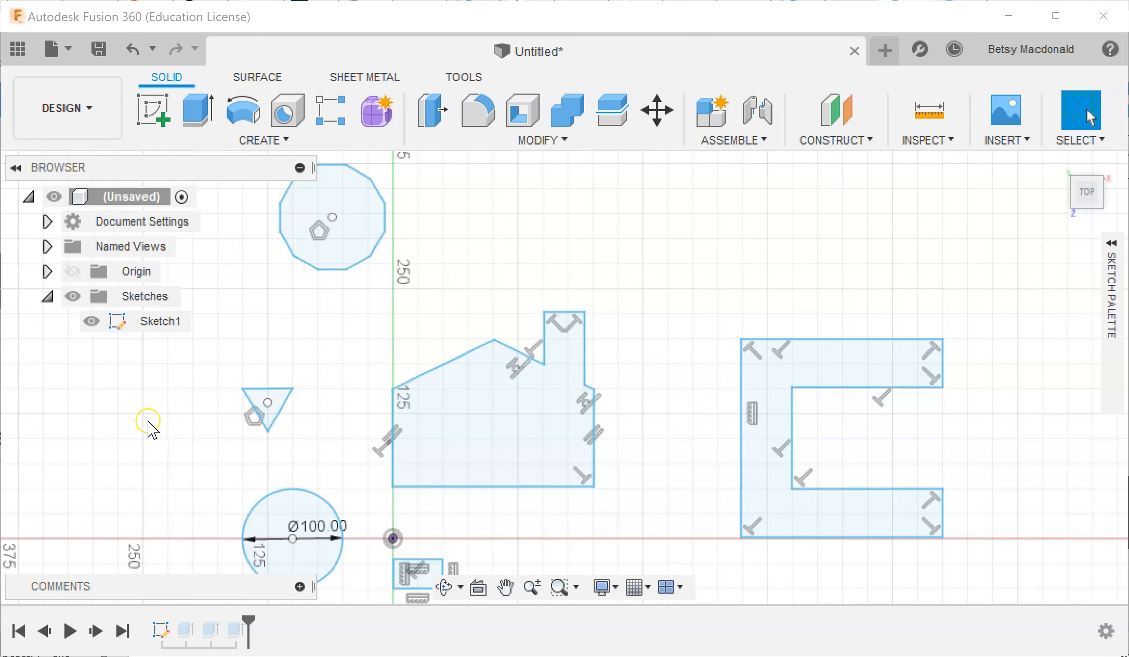
{"action": "scroll", "coordinate": [675, 289], "scroll_direction": "down", "scroll_amount": 5}
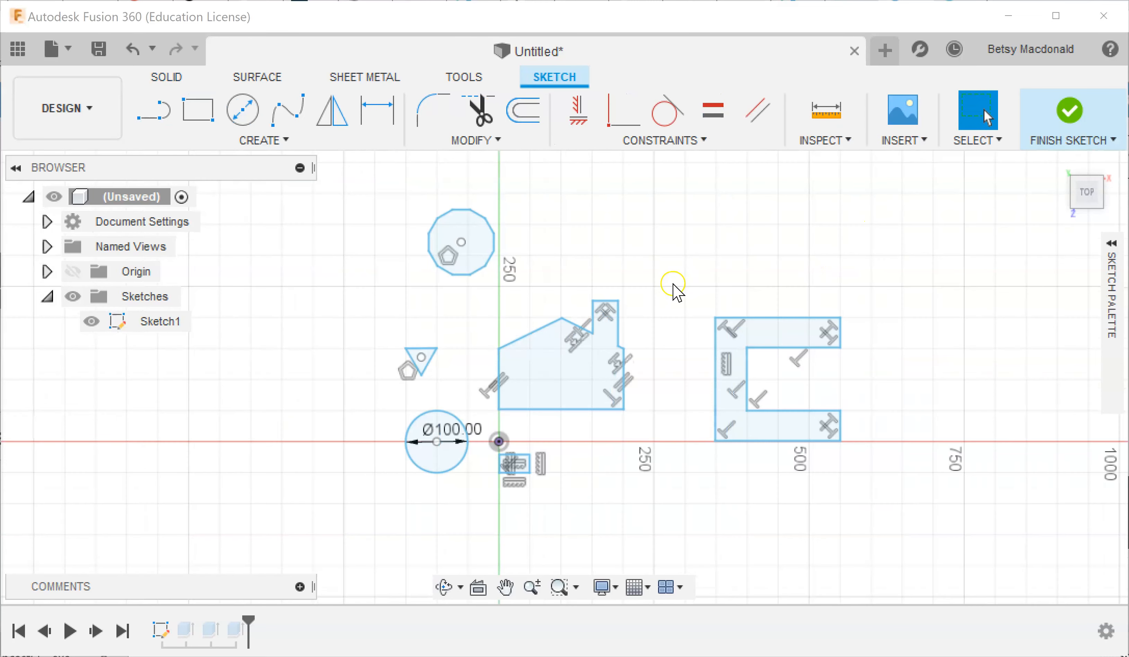
{"action": "scroll", "coordinate": [676, 289], "scroll_direction": "up", "scroll_amount": 4}
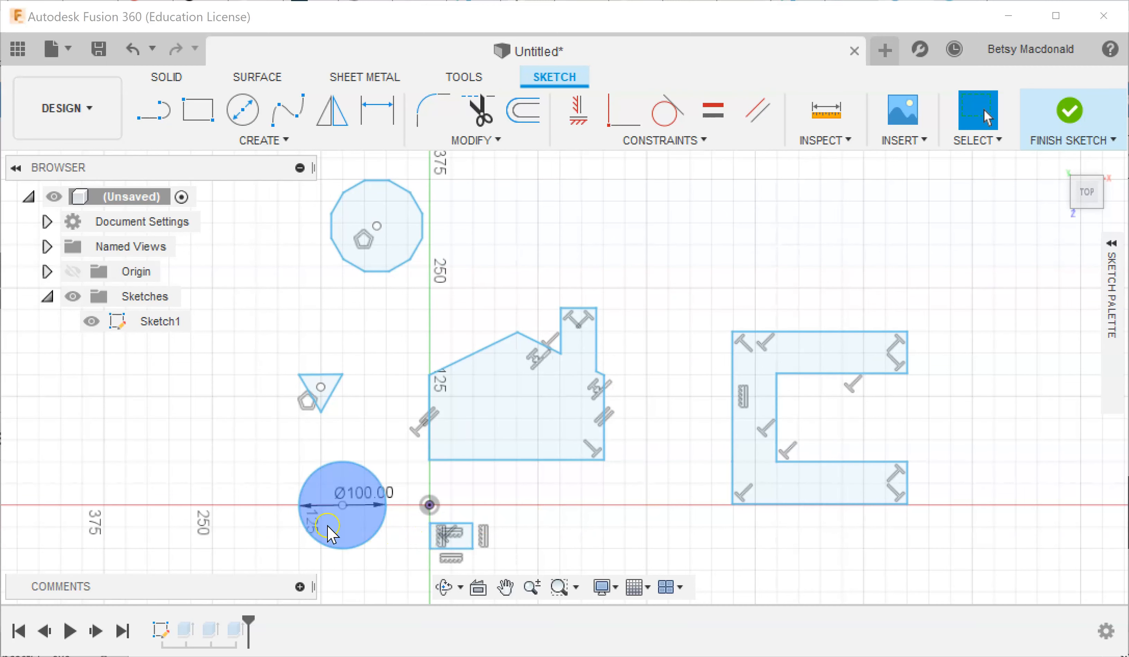
{"action": "left_click", "coordinate": [861, 333]}
{"action": "left_click", "coordinate": [802, 582]}
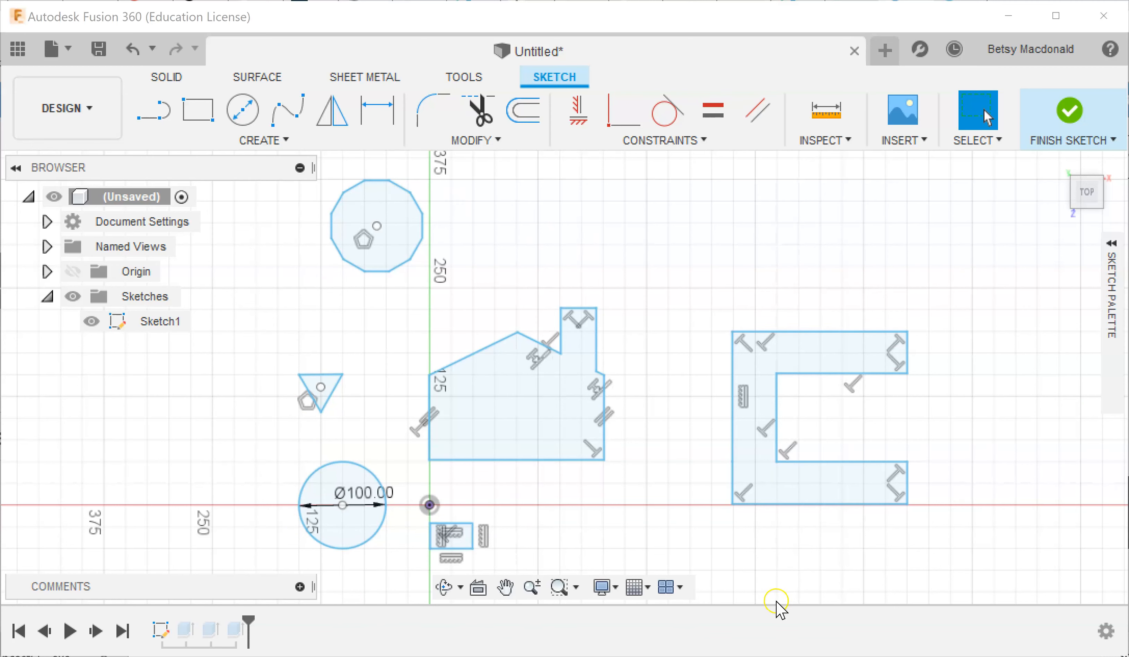
Step: Set the circle's diameter to 120 mm and finish the sketch
{"action": "left_click", "coordinate": [359, 497]}
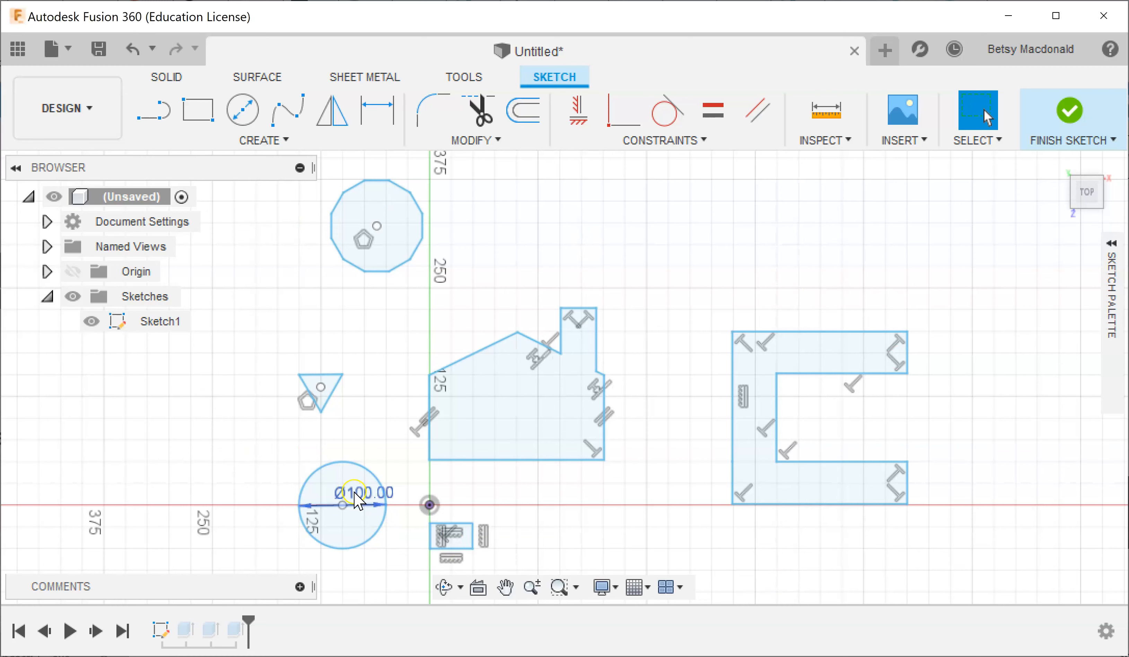
{"action": "double_click", "coordinate": [361, 500]}
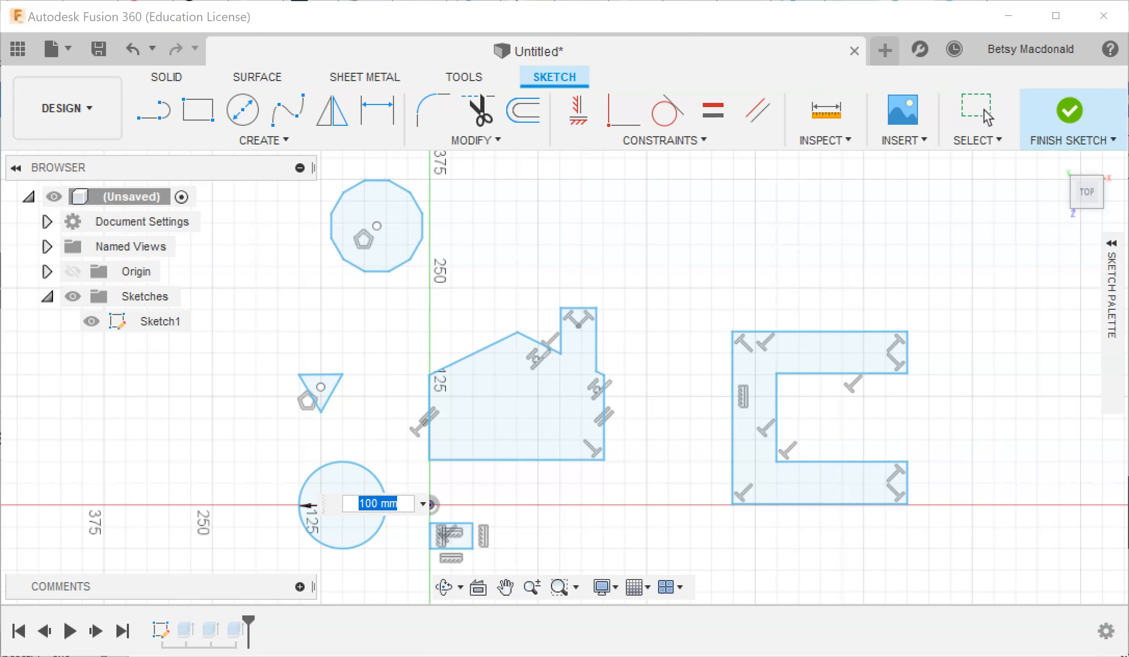
{"action": "type", "text": "120"}
{"action": "key", "text": "Return"}
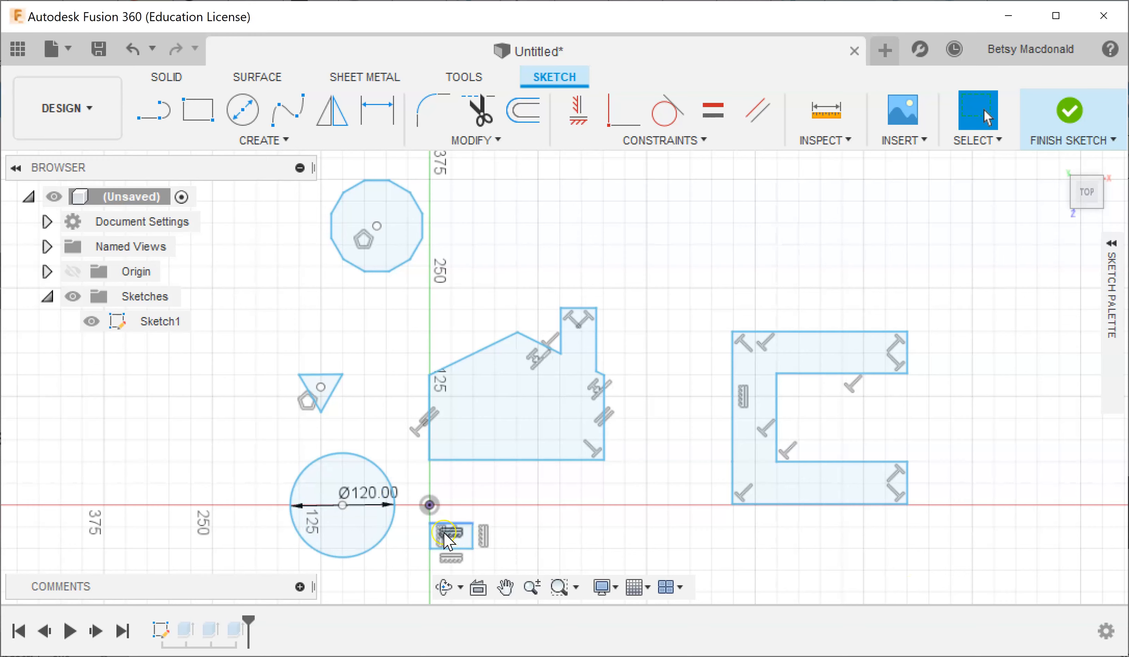
{"action": "left_click", "coordinate": [1071, 116]}
Step: Rename the round tapered body made from the circle as "cone"
{"action": "left_click", "coordinate": [155, 347]}
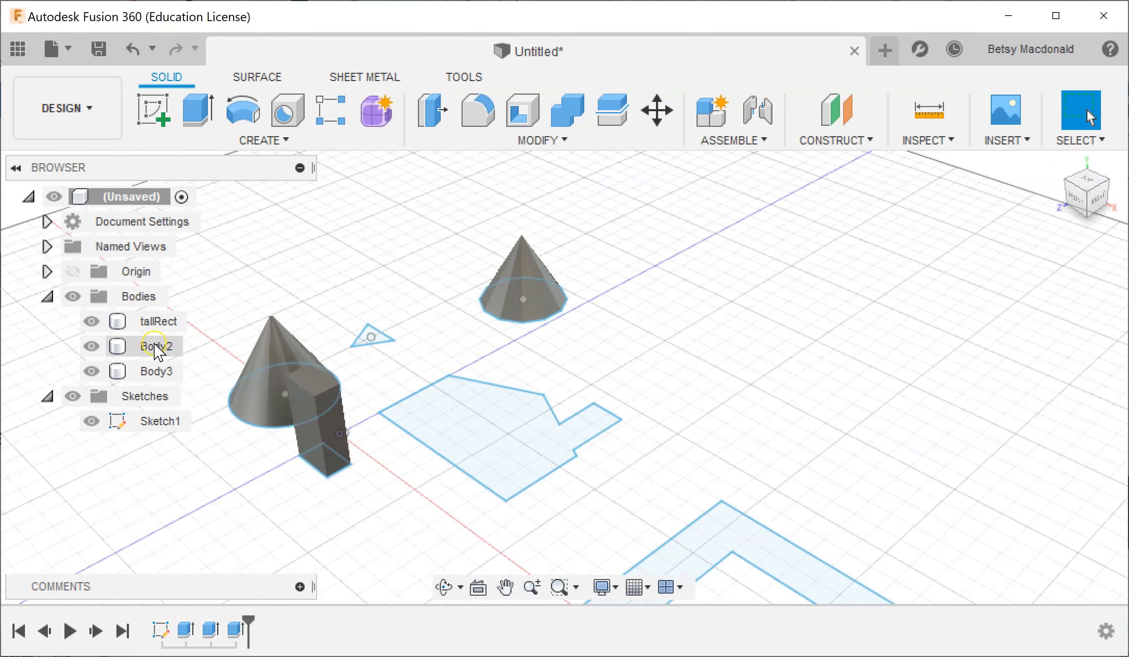
{"action": "left_click", "coordinate": [627, 451]}
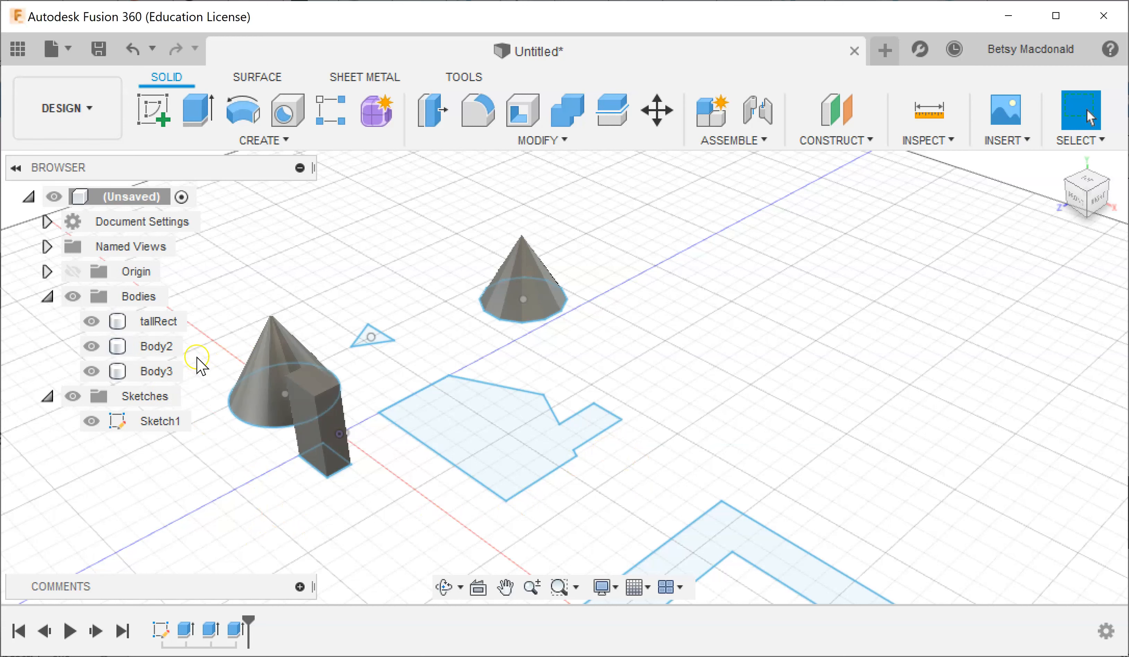
{"action": "left_click", "coordinate": [152, 348]}
{"action": "double_click", "coordinate": [152, 348]}
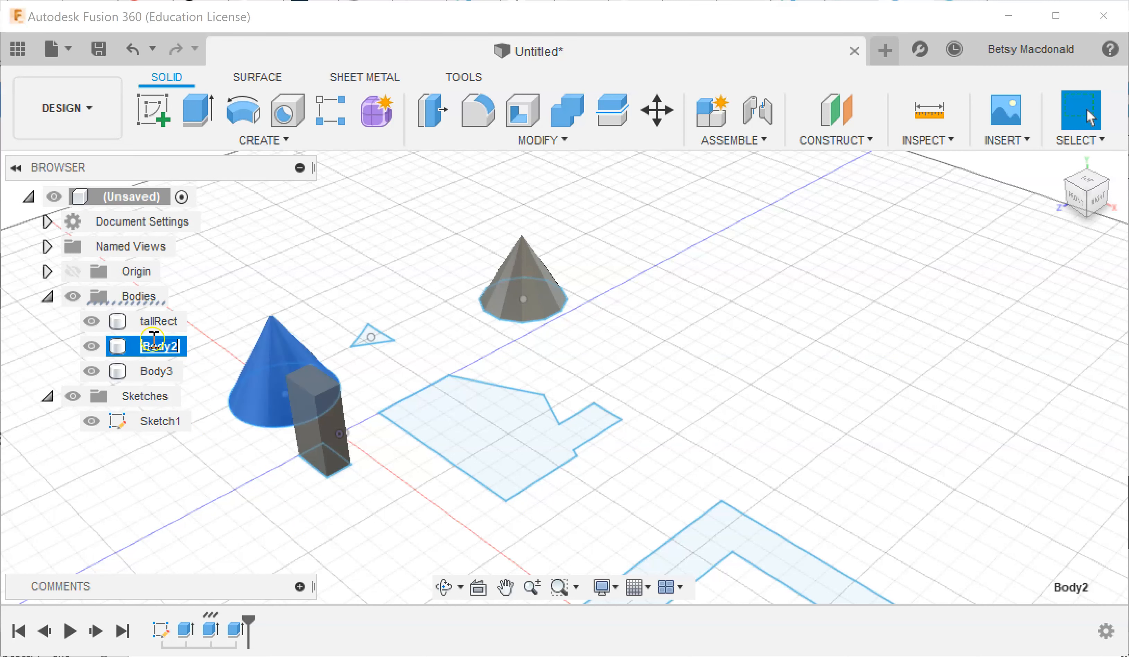
{"action": "type", "text": "cone"}
{"action": "key", "text": "Return"}
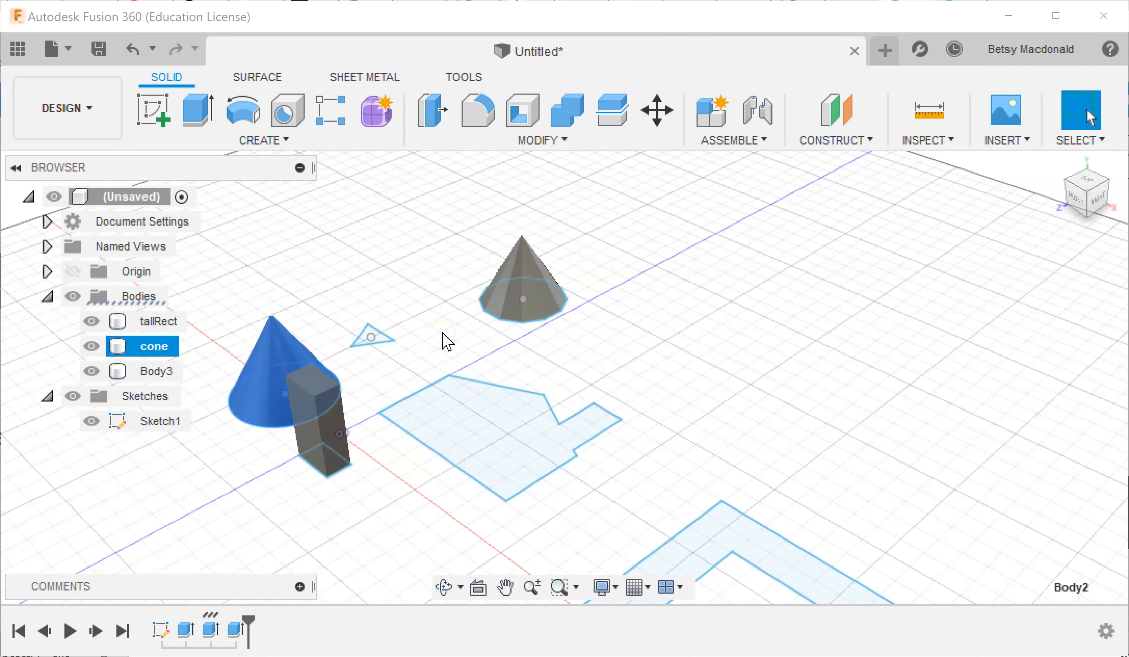
Step: Rename the tapered body made from the 12-sided polygon as "12 side ;yramid" and clear the selection
{"action": "left_click", "coordinate": [152, 371]}
{"action": "double_click", "coordinate": [151, 371]}
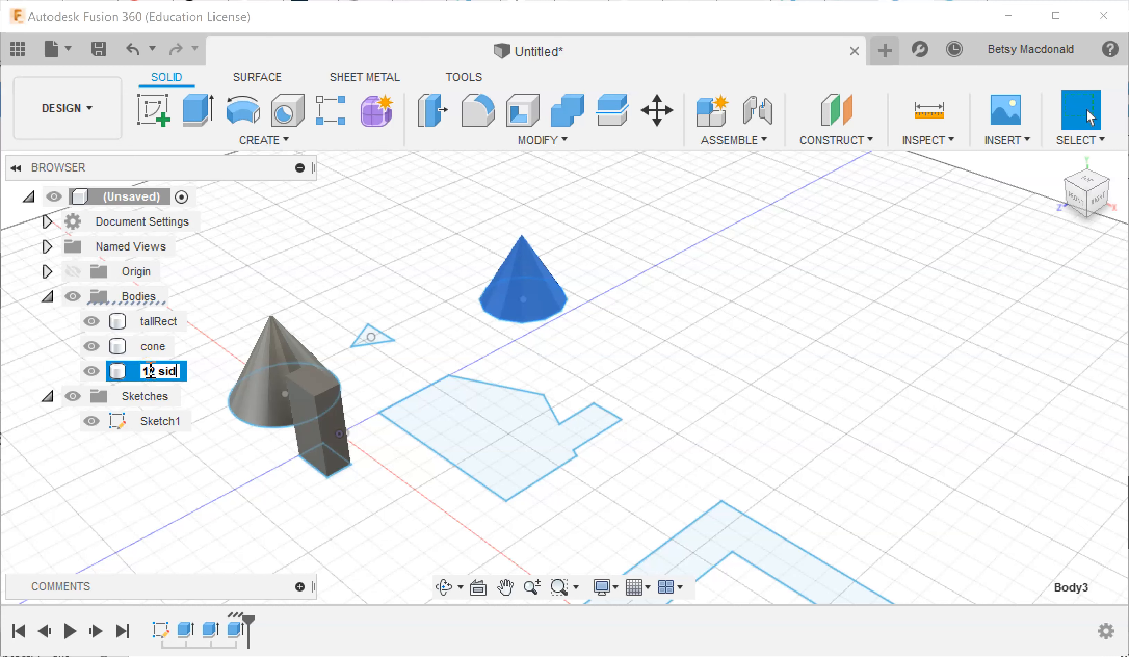
{"action": "type", "text": "12 side cone"}
{"action": "key", "text": "BackSpace"}
{"action": "key", "text": "BackSpace"}
{"action": "key", "text": "BackSpace"}
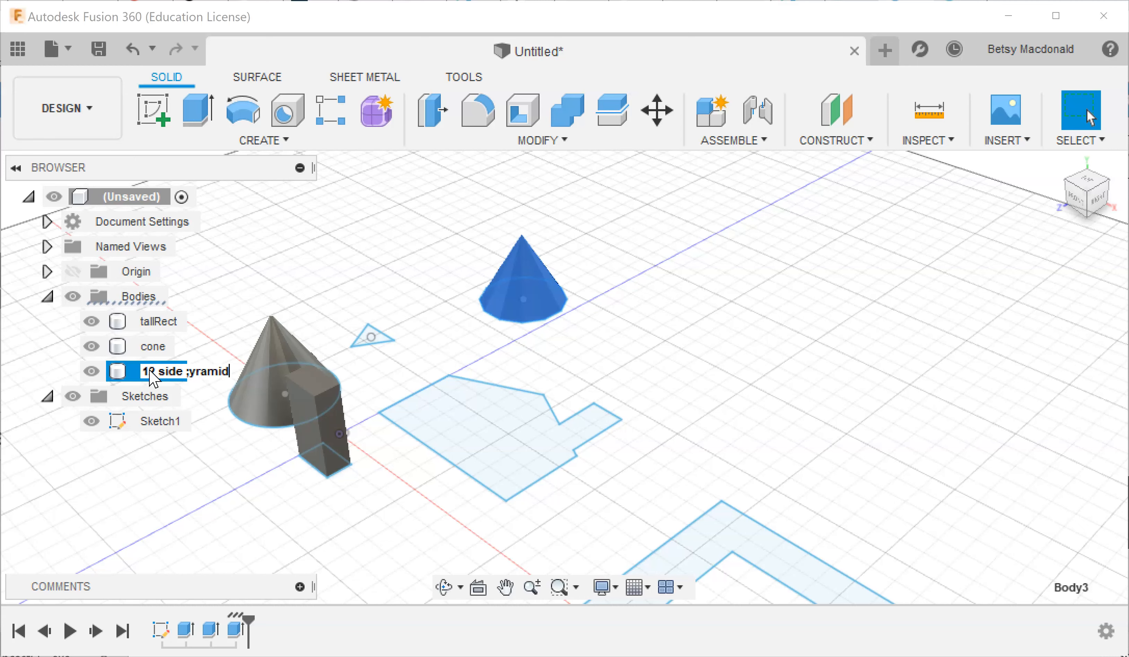
{"action": "key", "text": "Return"}
{"action": "left_click", "coordinate": [218, 470]}
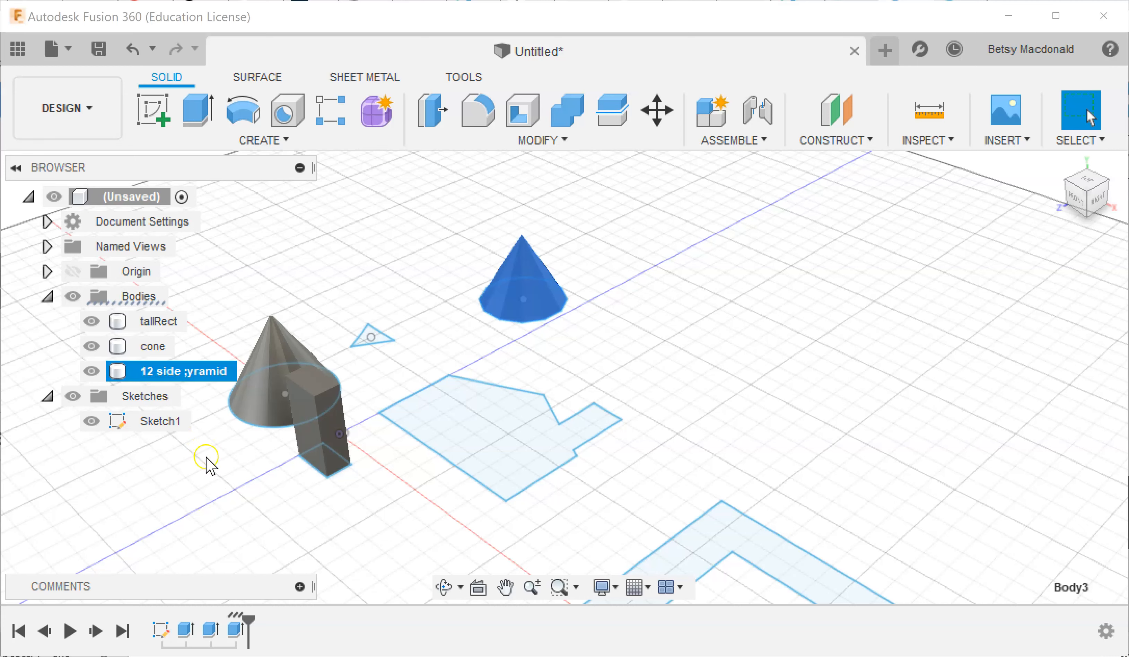
{"action": "left_click", "coordinate": [200, 523]}
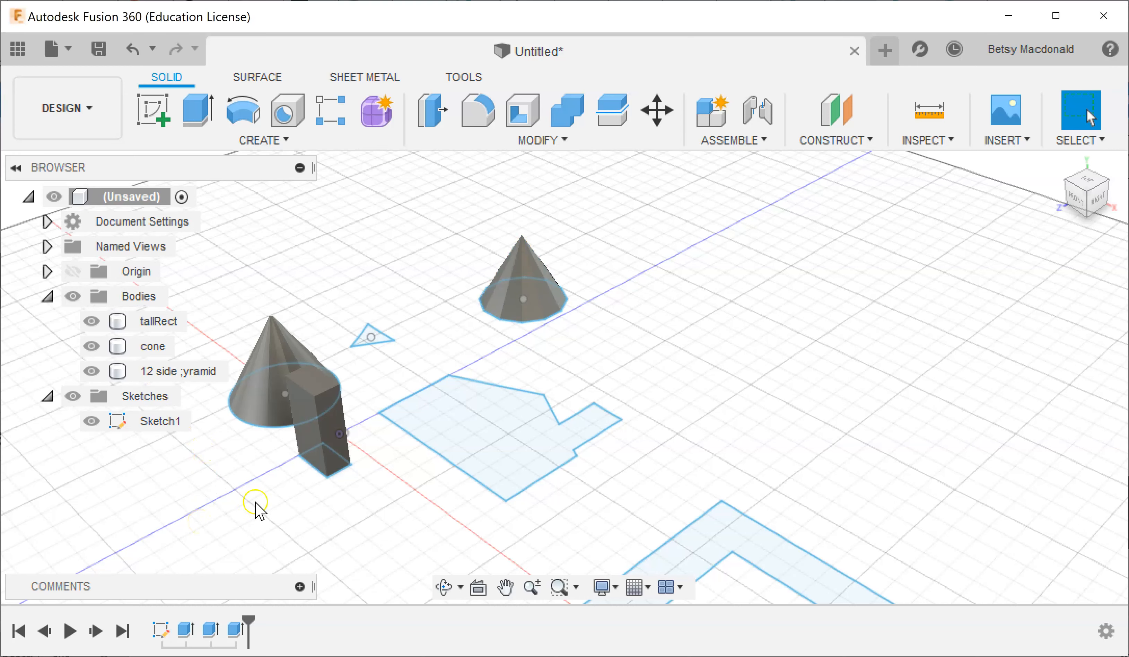
Step: Reopen the existing practice-shapes sketch for editing instead of creating a new sketch
{"action": "scroll", "coordinate": [858, 427], "scroll_direction": "down", "scroll_amount": 3}
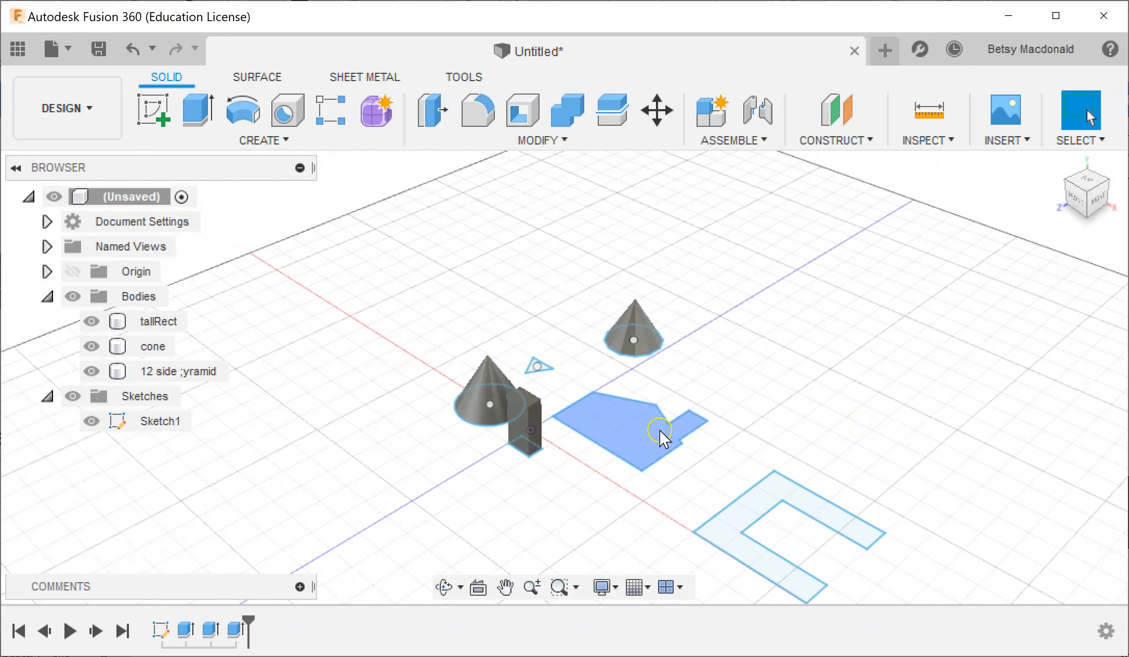
{"action": "left_click", "coordinate": [161, 425]}
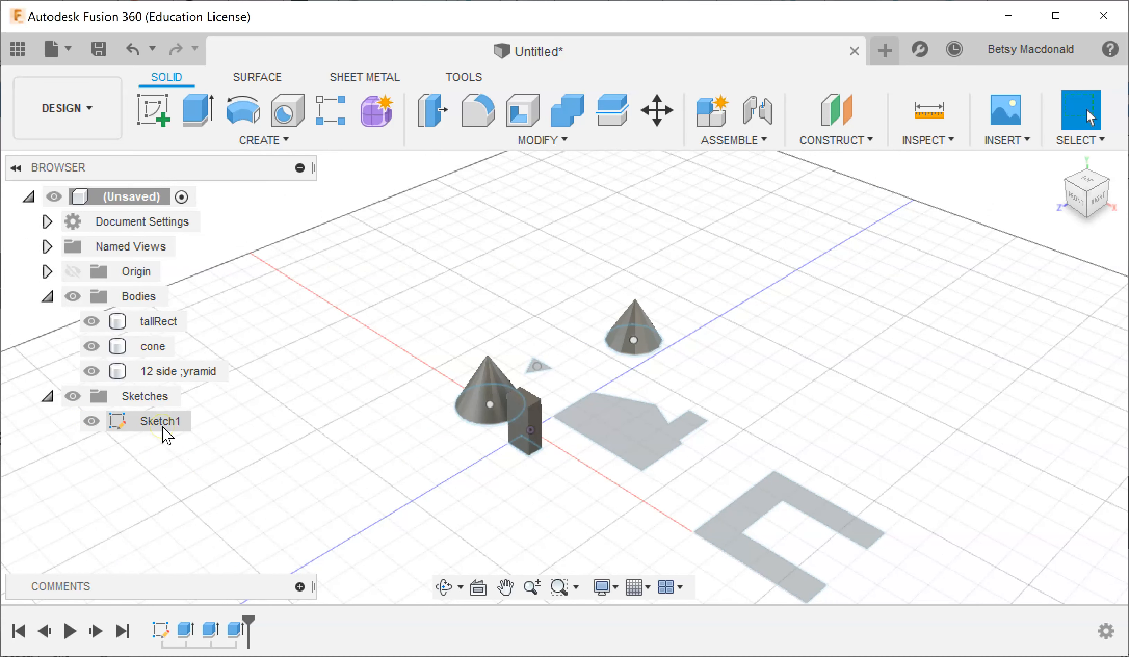
{"action": "left_click", "coordinate": [154, 113]}
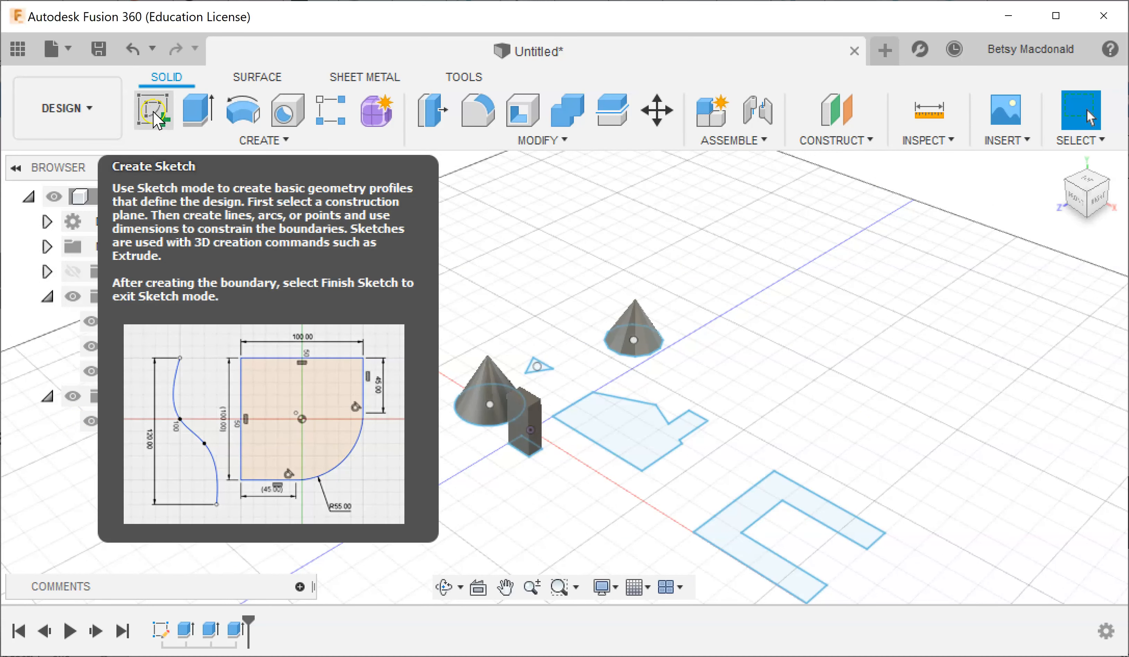
{"action": "left_click", "coordinate": [1029, 276]}
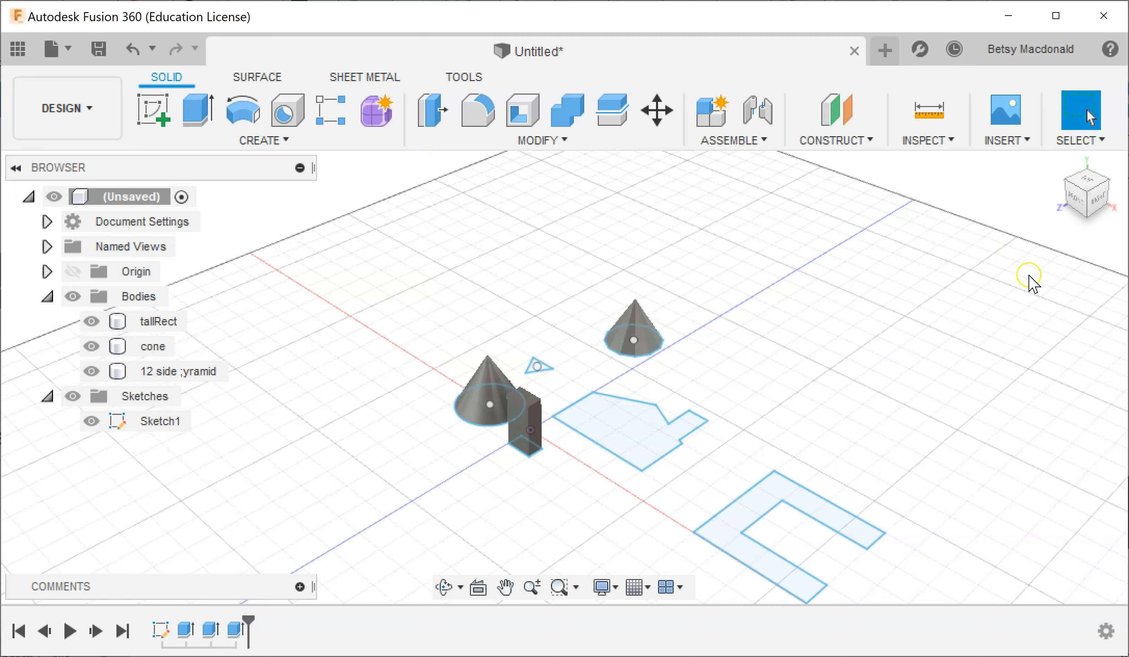
{"action": "double_click", "coordinate": [154, 422]}
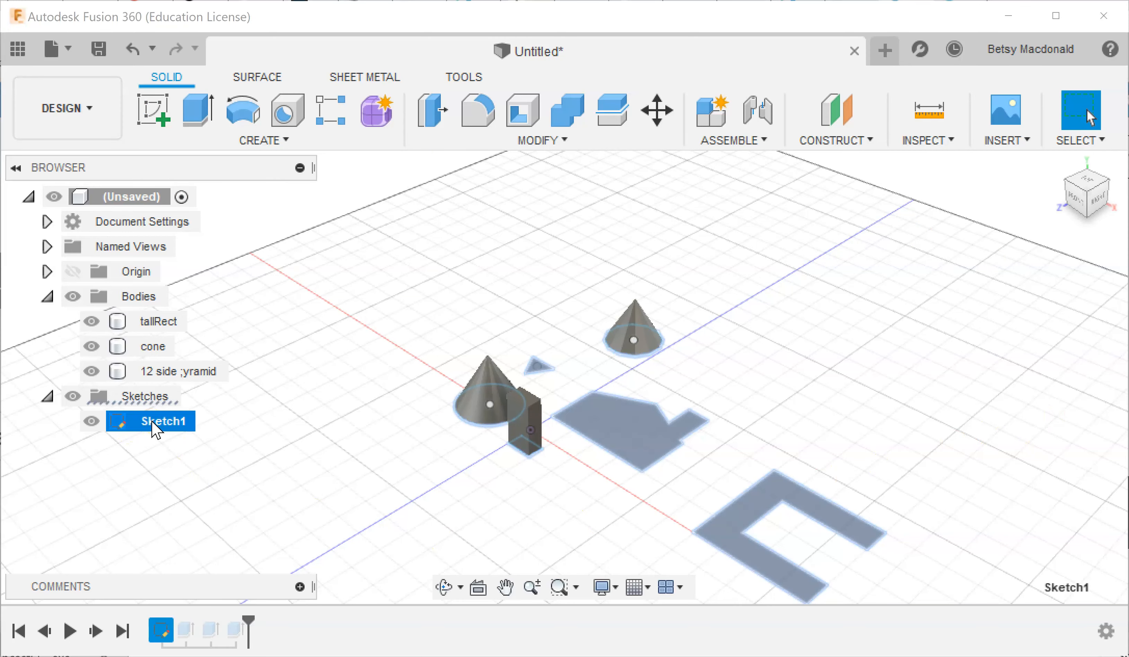
{"action": "left_click", "coordinate": [278, 357]}
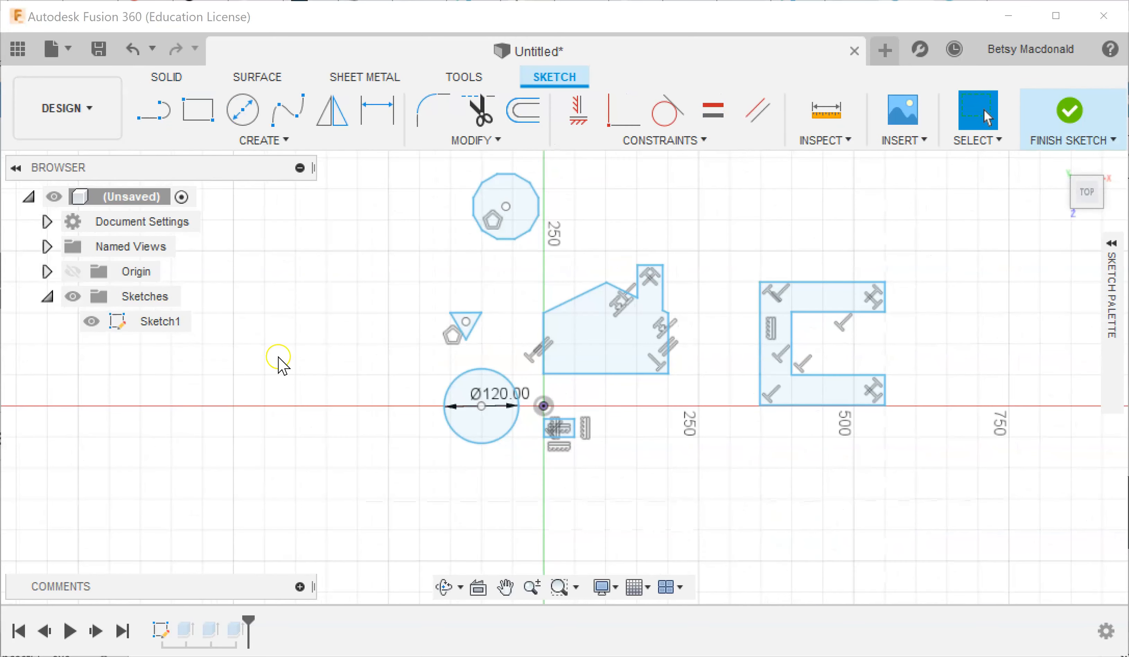
Step: Sketch a 150 by 150 mm two-point rectangle in the empty area beyond the circle and triangle, and finish the sketch
{"action": "left_click", "coordinate": [274, 142]}
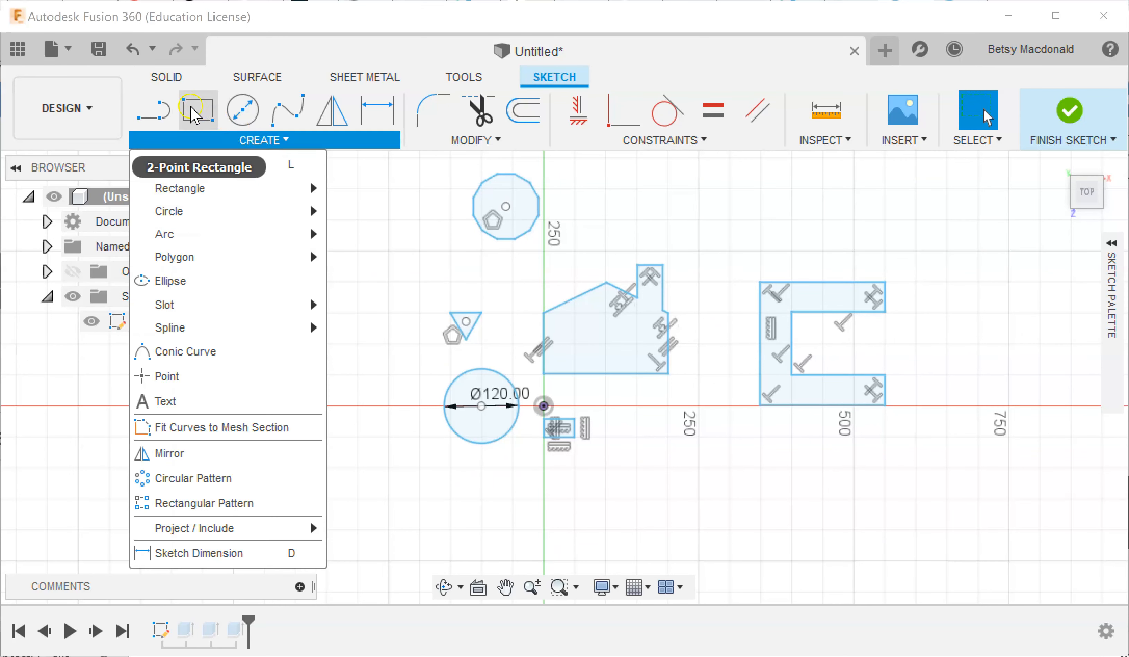
{"action": "left_click", "coordinate": [199, 116]}
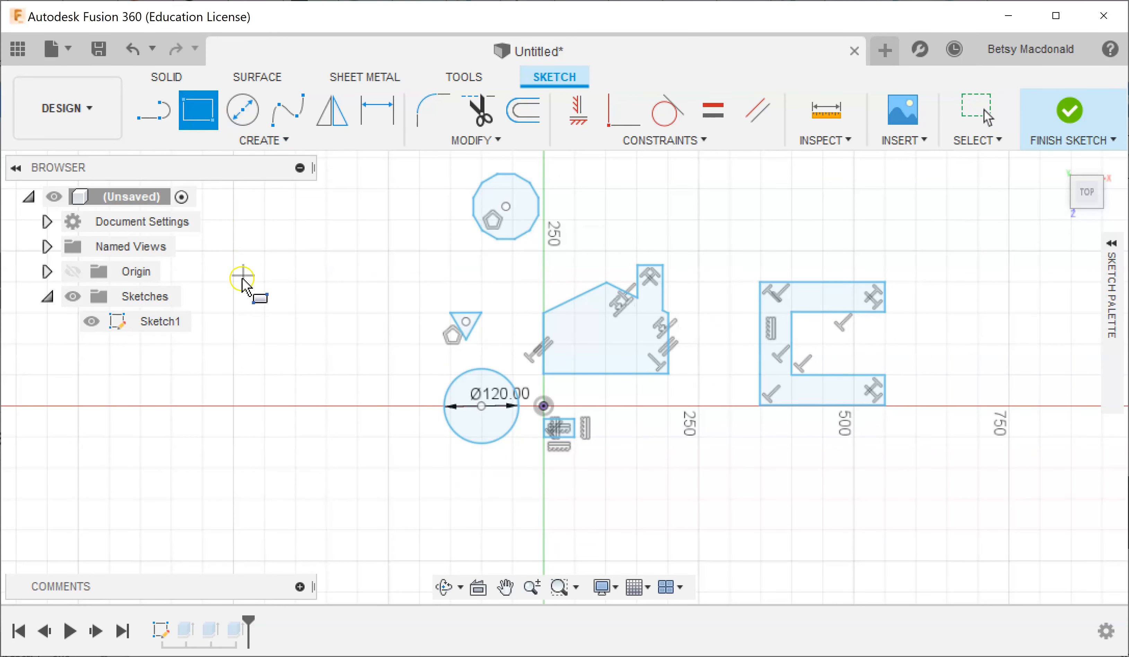
{"action": "left_click", "coordinate": [233, 252]}
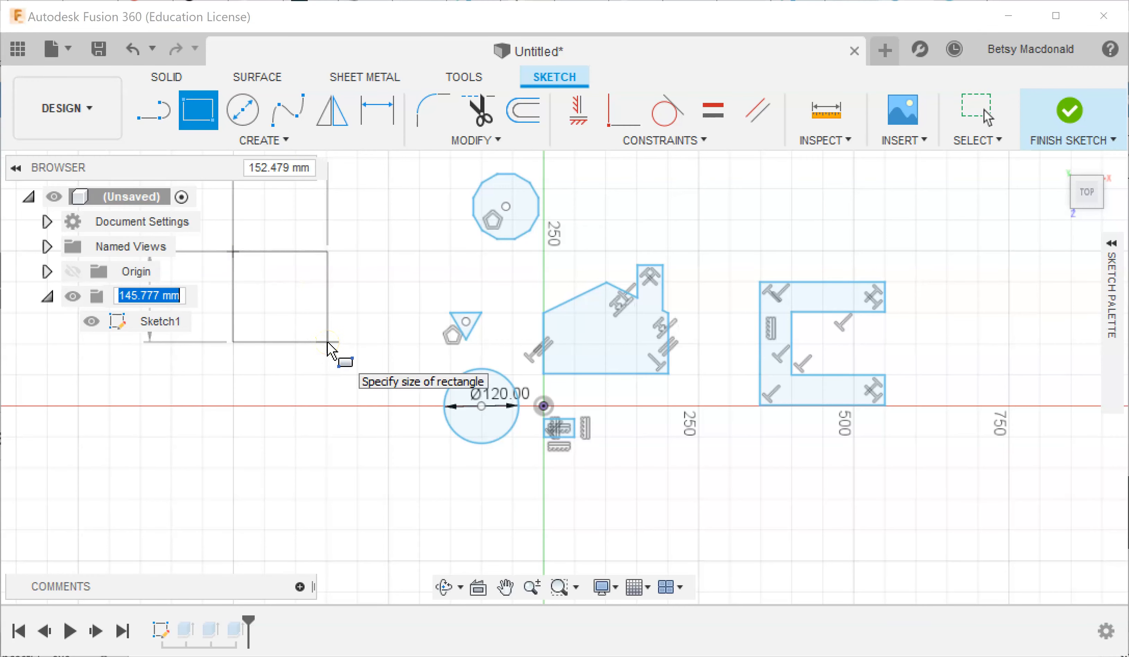
{"action": "type", "text": "150"}
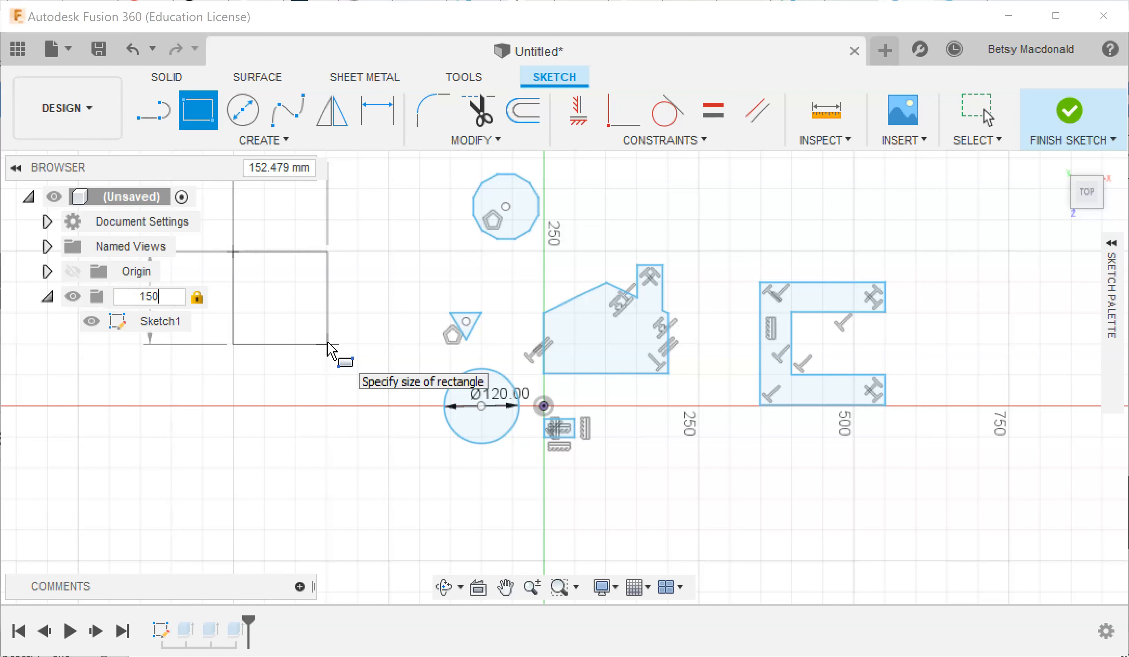
{"action": "key", "text": "Tab"}
{"action": "type", "text": "15"}
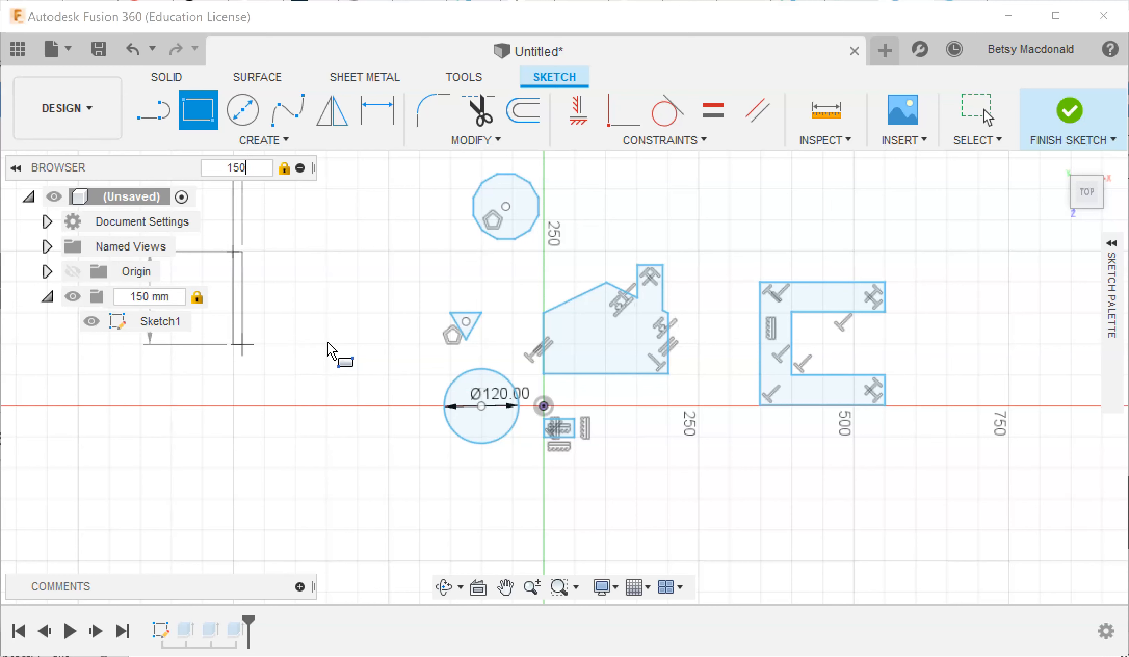
{"action": "type", "text": "0"}
{"action": "key", "text": "Return"}
{"action": "key", "text": "Escape"}
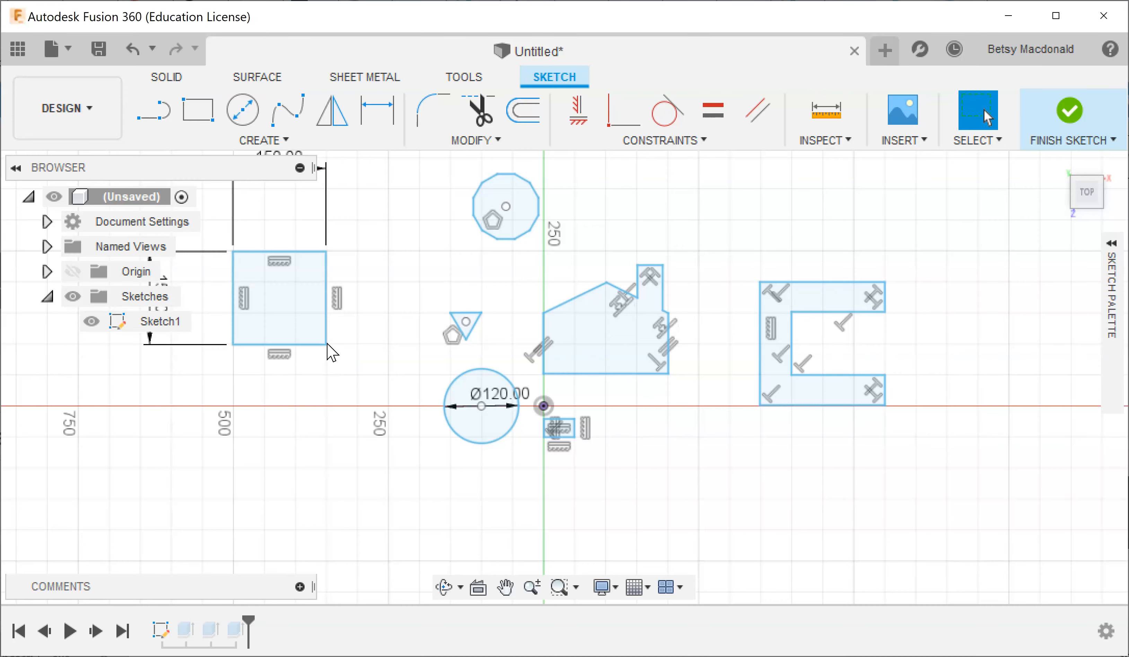
{"action": "left_click", "coordinate": [1070, 112]}
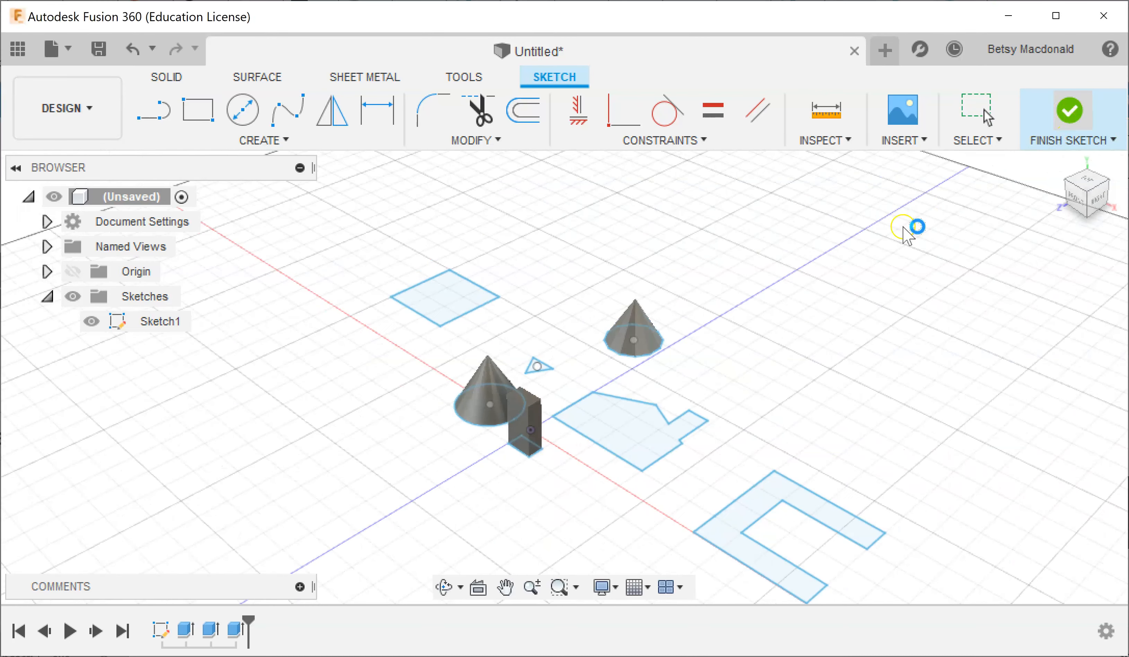
Step: Extrude the 150 mm square 150 mm upward with a -30 degree taper as a new body
{"action": "left_click", "coordinate": [198, 112]}
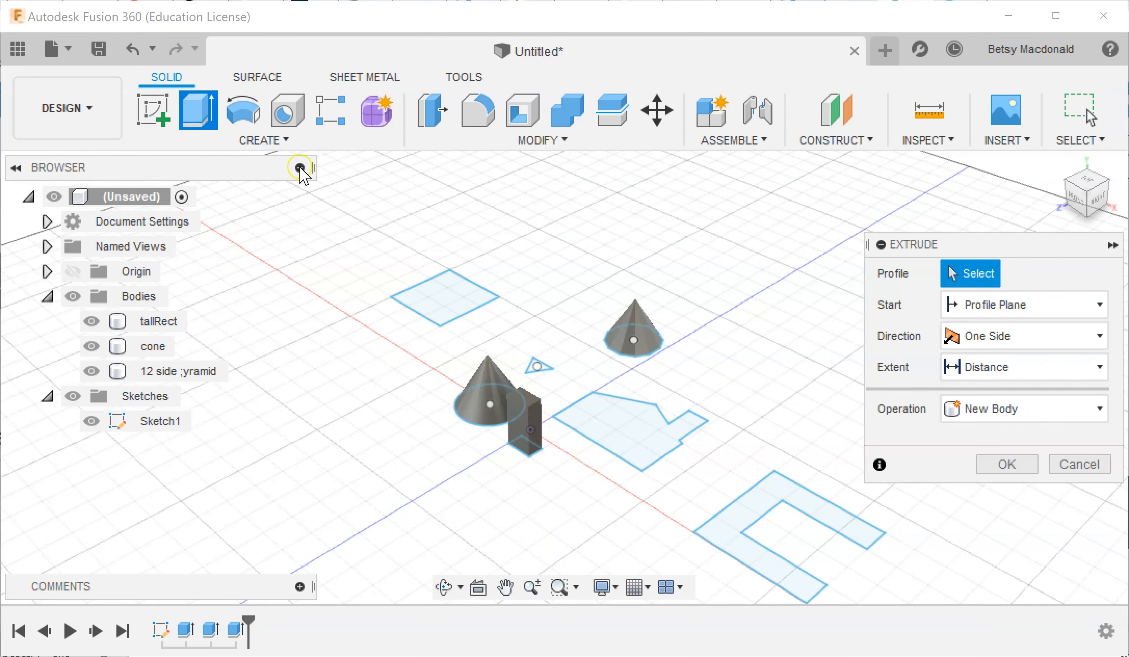
{"action": "left_click", "coordinate": [453, 303]}
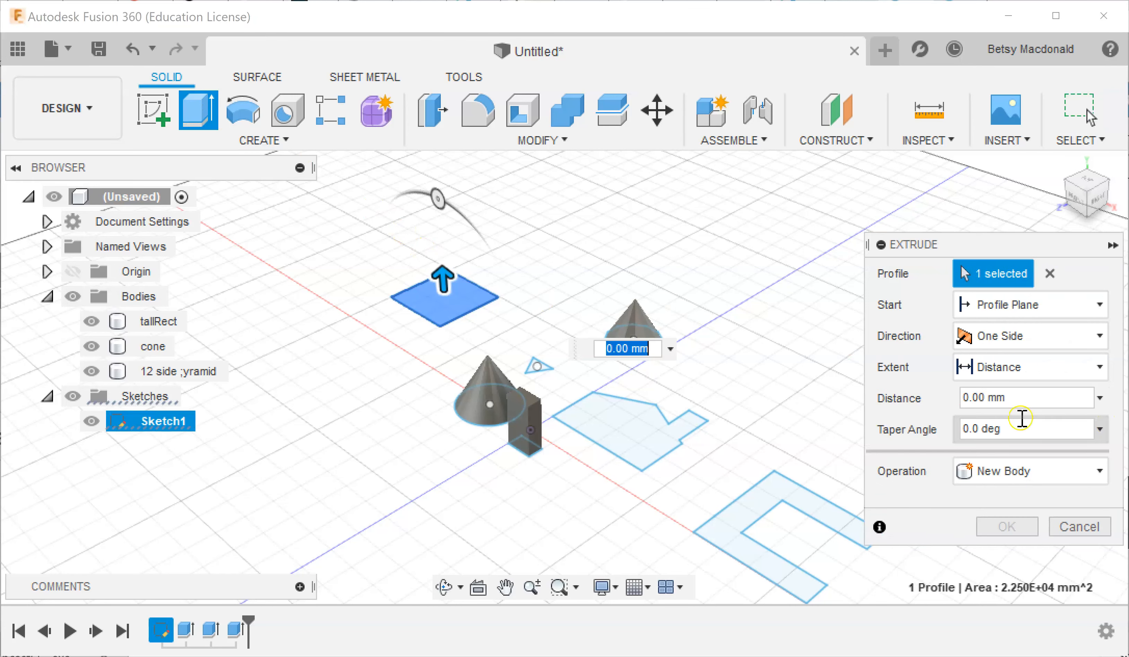
{"action": "left_click_drag", "start_coordinate": [1021, 395], "coordinate": [899, 398]}
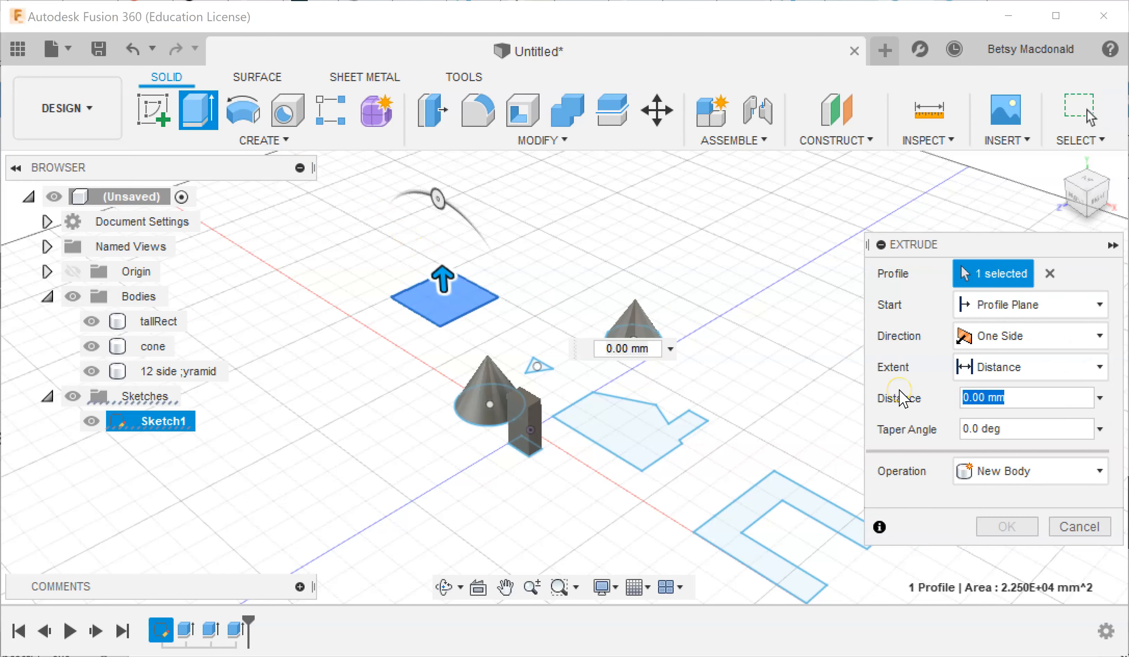
{"action": "type", "text": "150"}
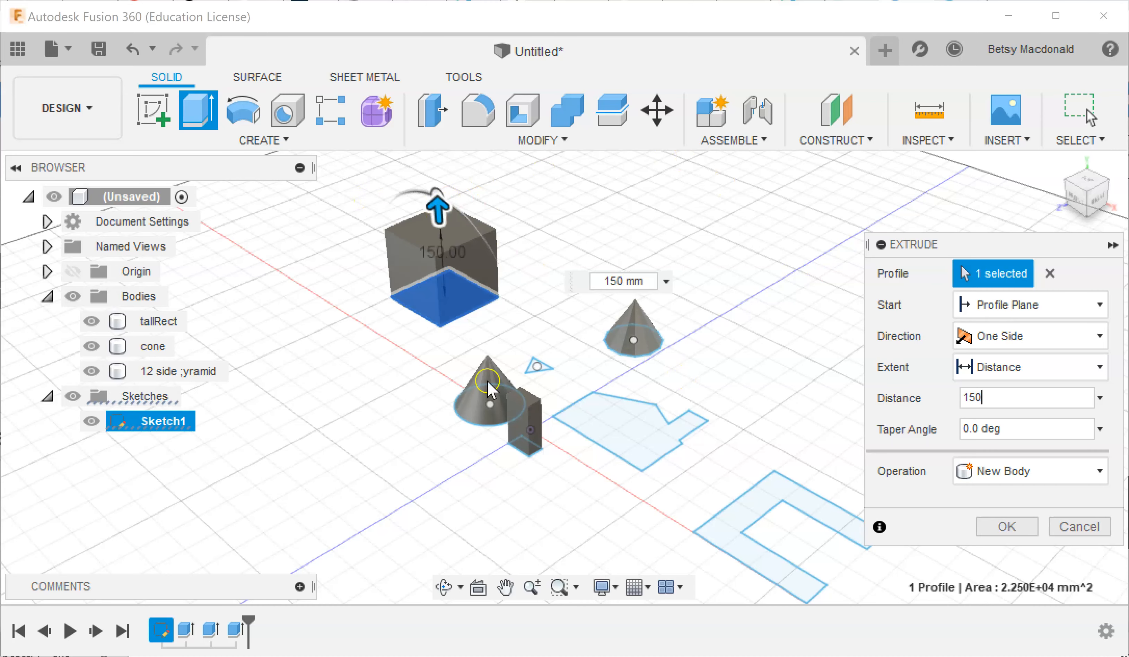
{"action": "middle_click_drag", "start_coordinate": [285, 423], "coordinate": [316, 447]}
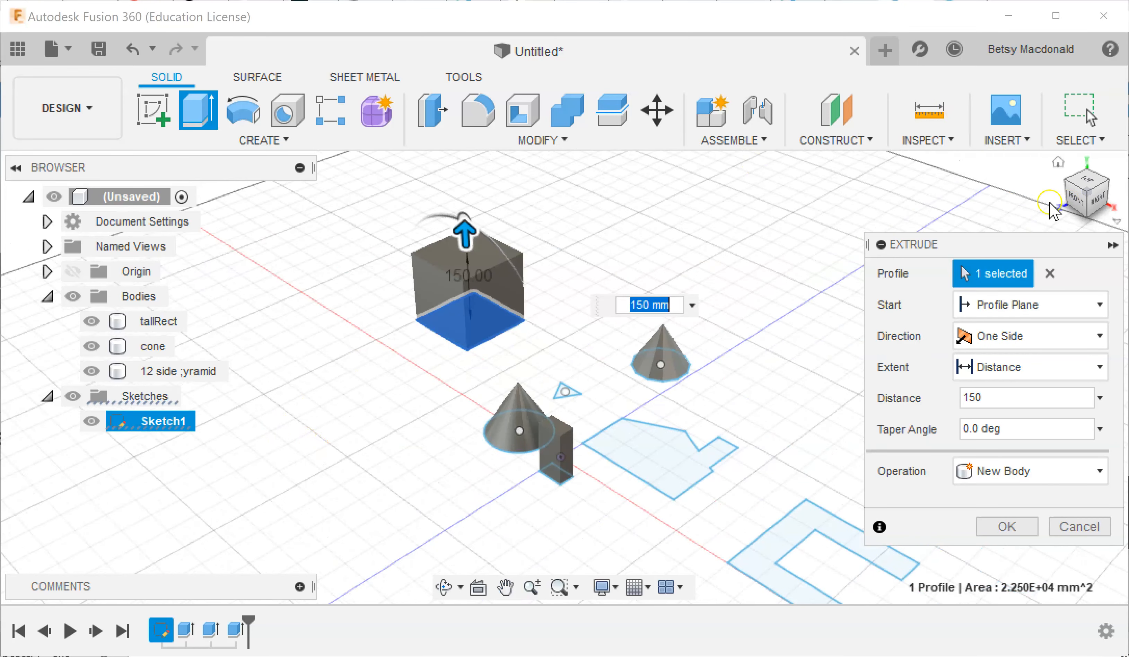
{"action": "left_click", "coordinate": [1067, 202]}
{"action": "mouse_move", "coordinate": [1067, 201]}
{"action": "left_mouse_down"}
{"action": "mouse_move", "coordinate": [1093, 196]}
{"action": "mouse_move", "coordinate": [1063, 226]}
{"action": "mouse_move", "coordinate": [1069, 182]}
{"action": "mouse_move", "coordinate": [754, 204]}
{"action": "mouse_move", "coordinate": [822, 224]}
{"action": "mouse_move", "coordinate": [929, 180]}
{"action": "mouse_move", "coordinate": [1101, 211]}
{"action": "mouse_move", "coordinate": [871, 182]}
{"action": "left_mouse_up"}
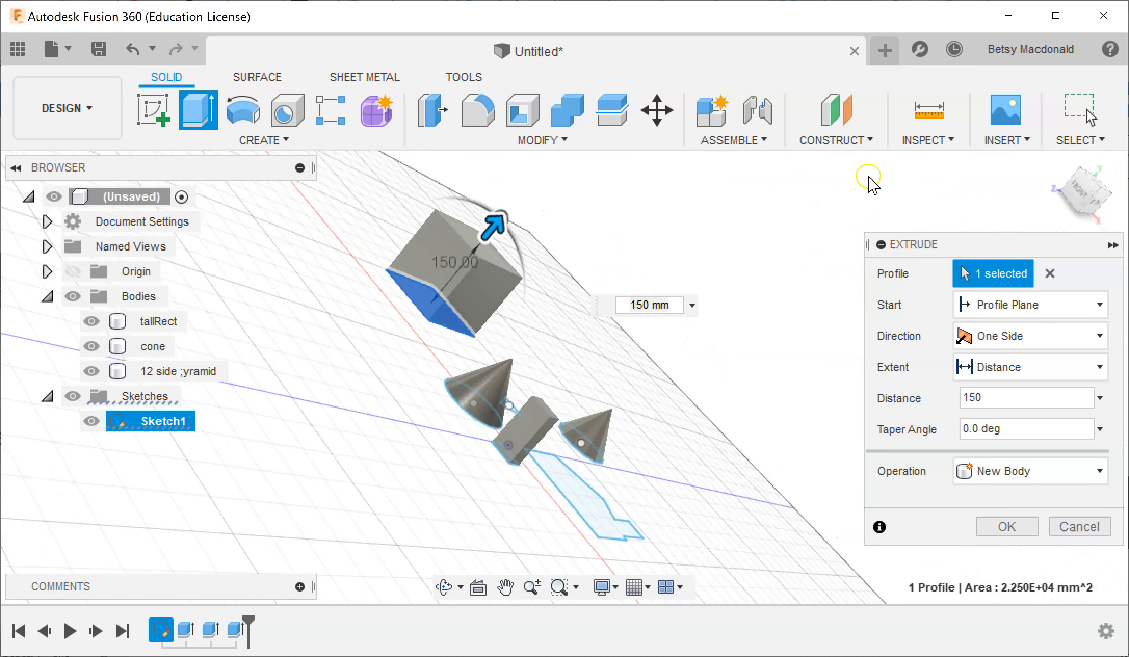
{"action": "left_click_drag", "start_coordinate": [499, 218], "coordinate": [461, 195]}
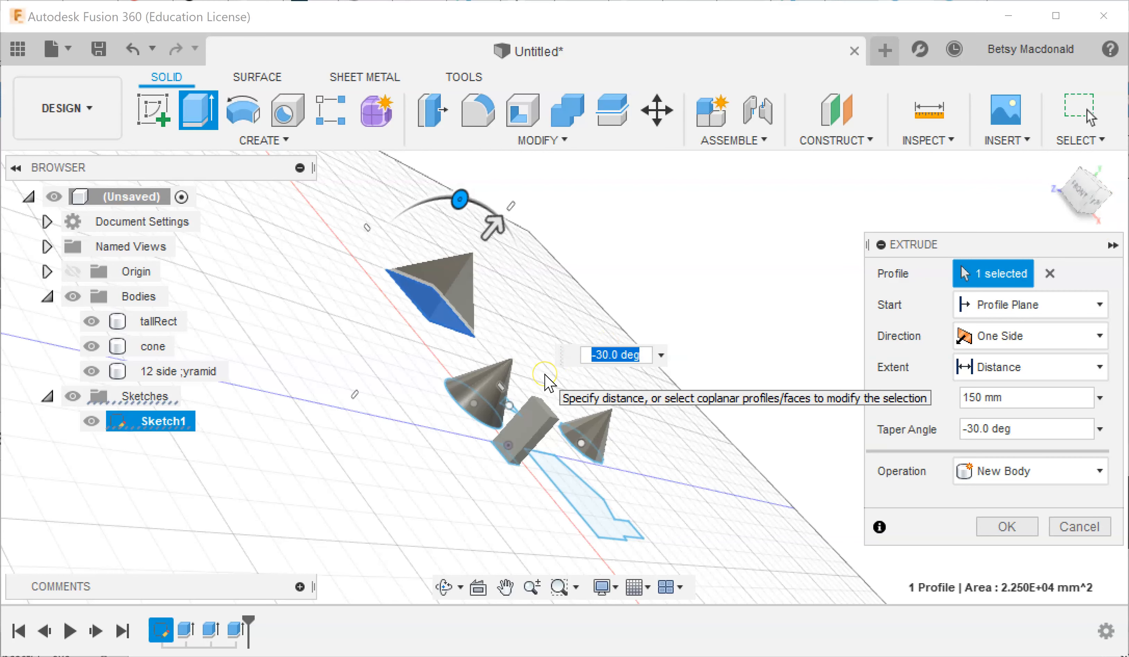
{"action": "key", "text": "Return"}
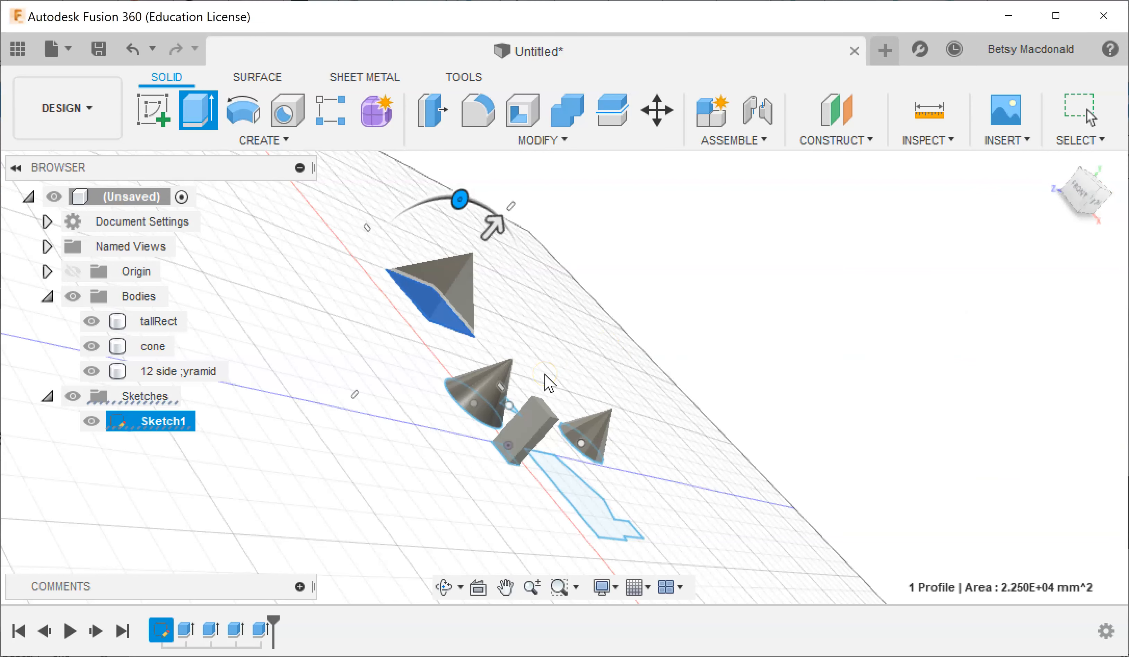
Step: Restore the home view and rename the new square-based tapered body as "pyramid"
{"action": "left_click", "coordinate": [1058, 163]}
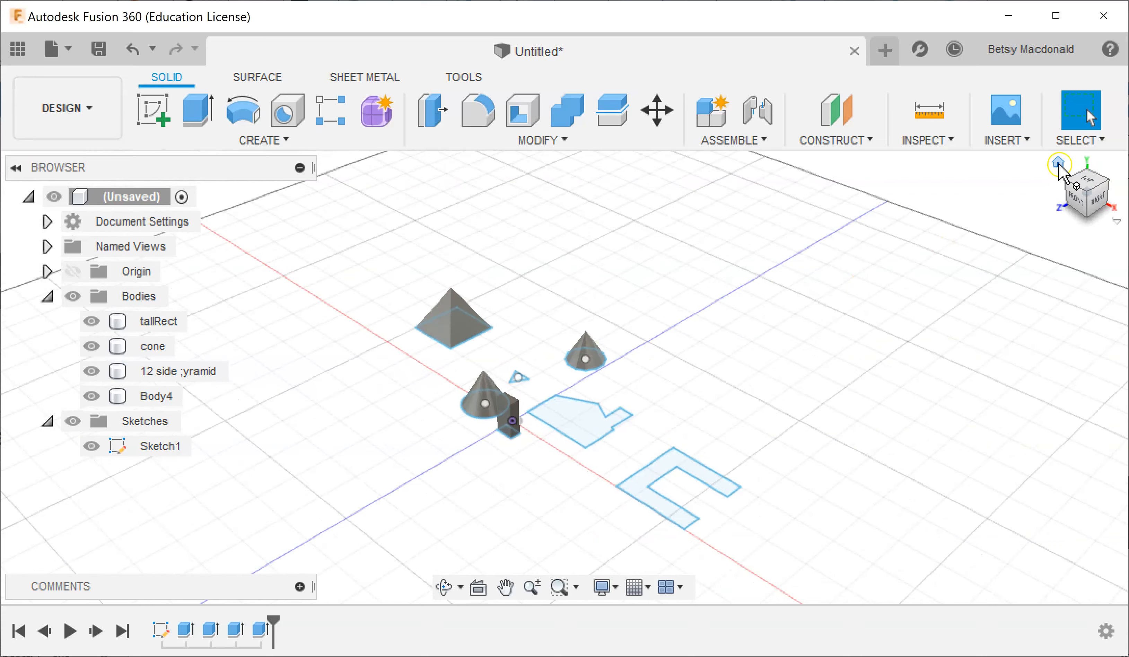
{"action": "scroll", "coordinate": [516, 356], "scroll_direction": "up", "scroll_amount": 4}
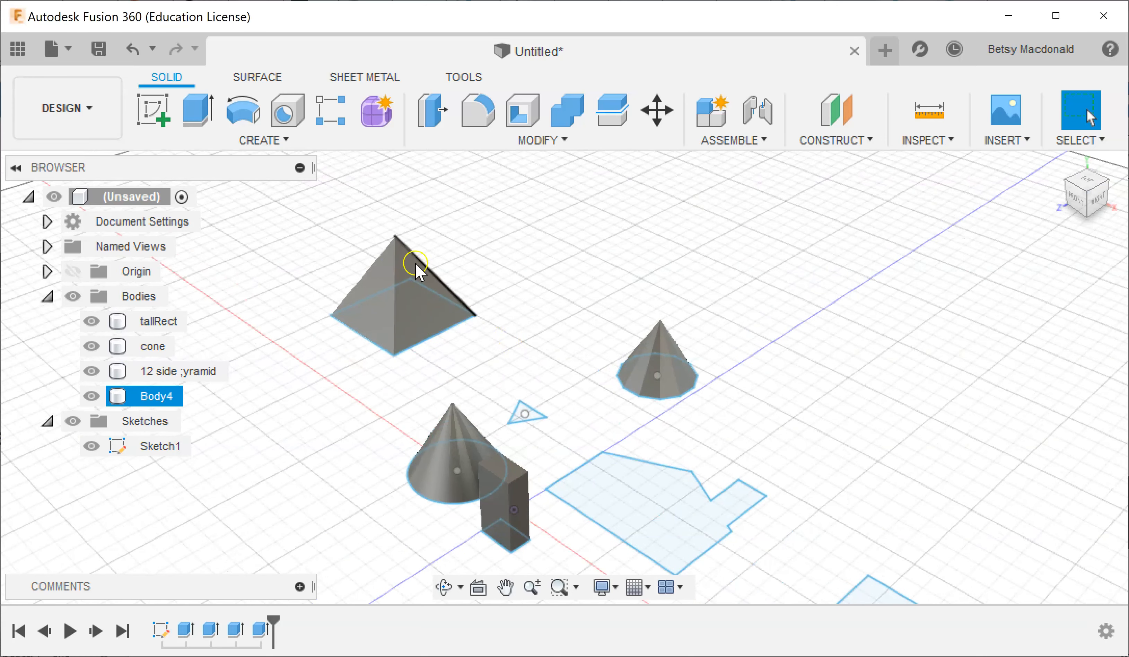
{"action": "left_click", "coordinate": [168, 401]}
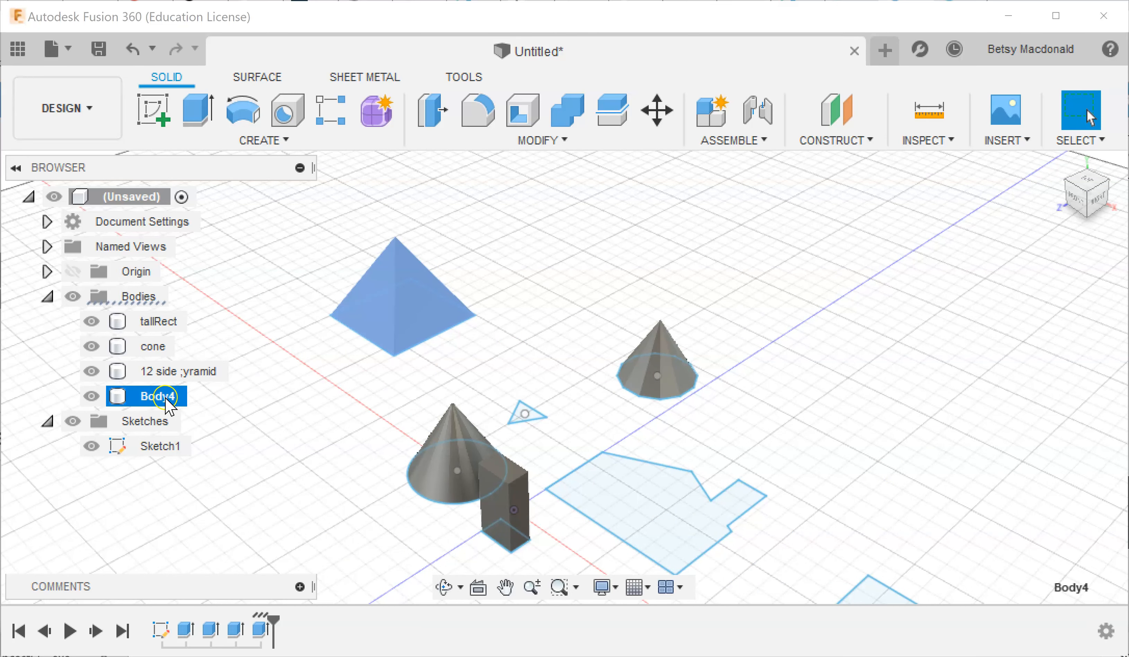
{"action": "double_click", "coordinate": [164, 398]}
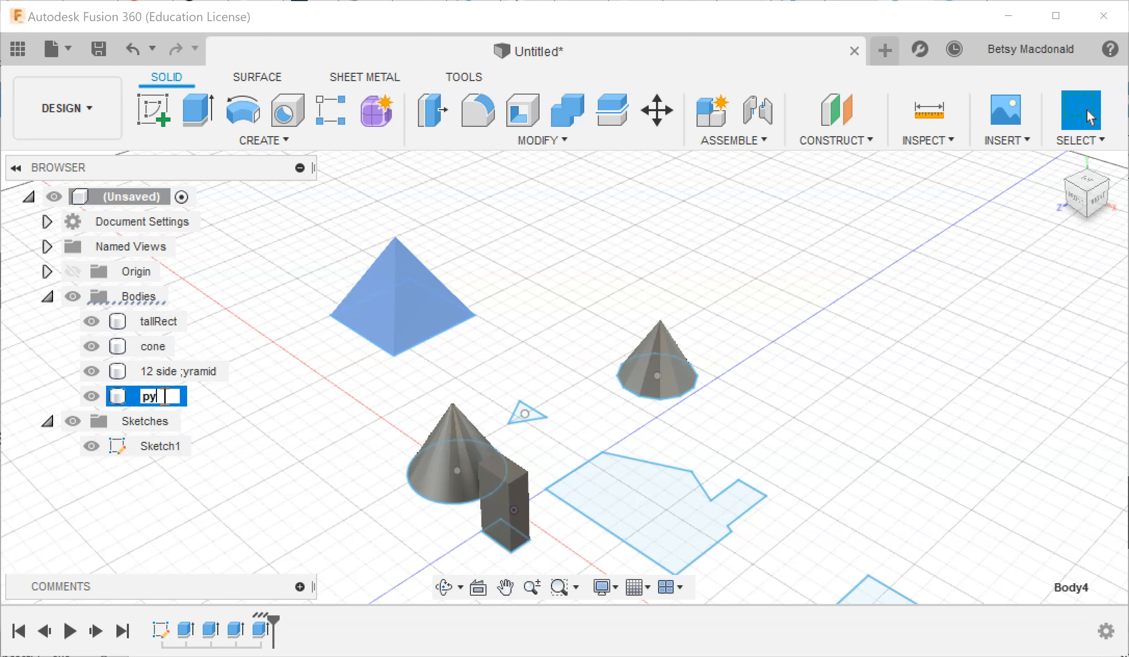
{"action": "key", "text": "Return"}
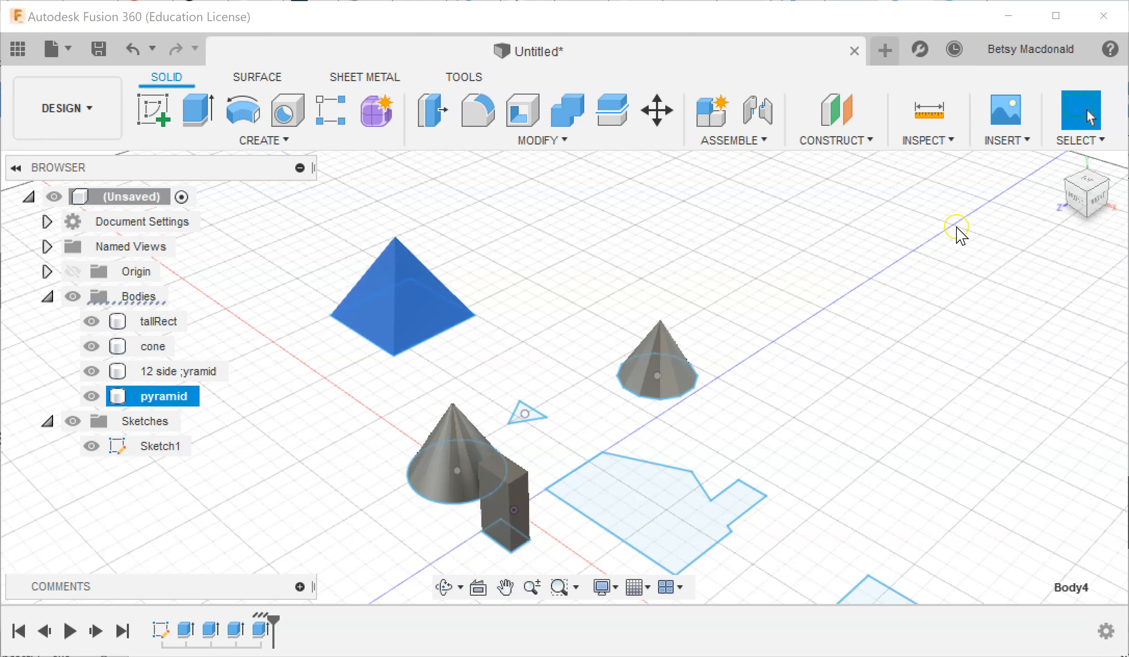
{"action": "scroll", "coordinate": [975, 386], "scroll_direction": "down", "scroll_amount": 3}
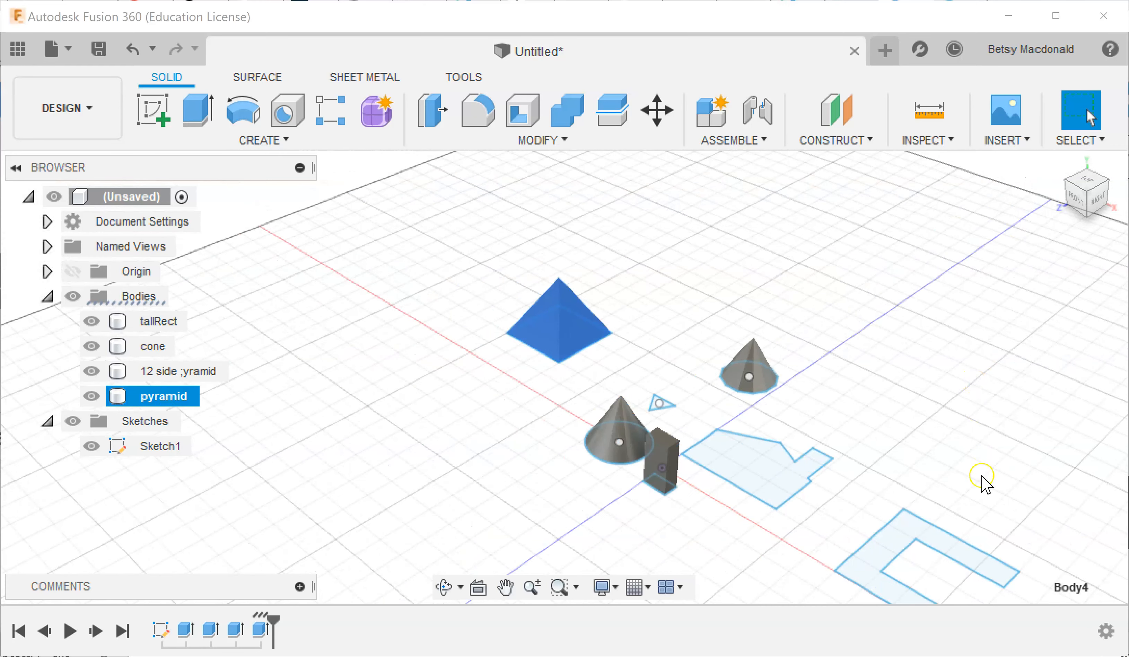
Step: Extrude the house-shaped profile 150 mm upward as a new body with no taper
{"action": "mouse_move", "coordinate": [841, 415]}
{"action": "middle_mouse_down"}
{"action": "mouse_move", "coordinate": [585, 338]}
{"action": "mouse_move", "coordinate": [524, 297]}
{"action": "mouse_move", "coordinate": [602, 314]}
{"action": "middle_mouse_up"}
{"action": "left_click", "coordinate": [543, 409]}
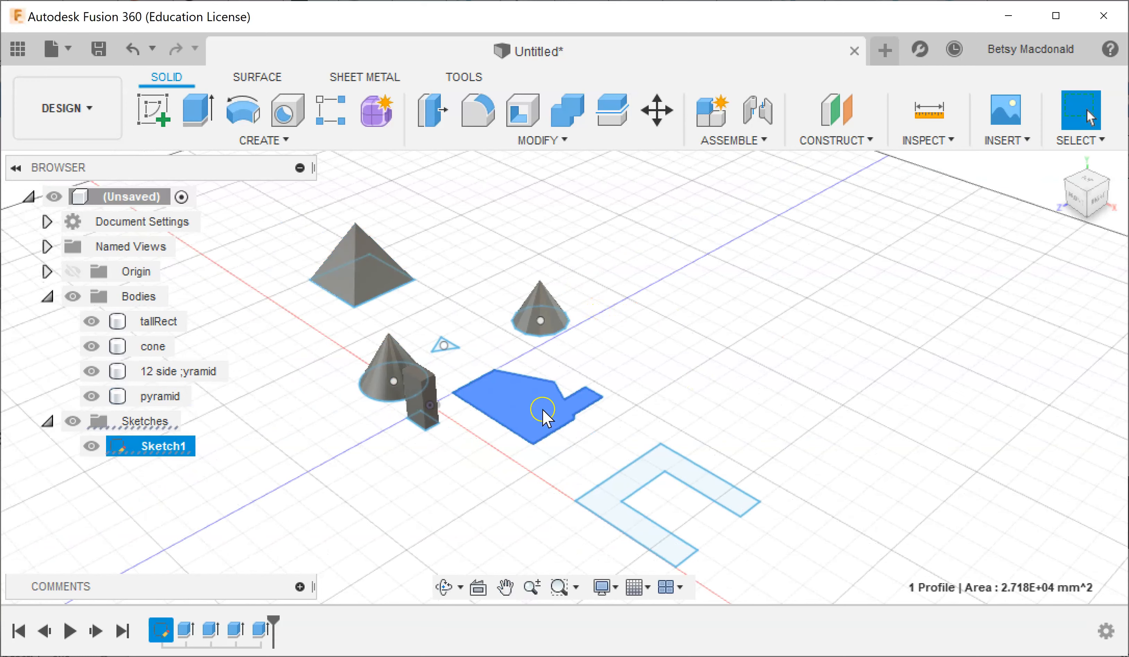
{"action": "left_click", "coordinate": [197, 111]}
{"action": "left_click_drag", "start_coordinate": [518, 334], "coordinate": [518, 298]}
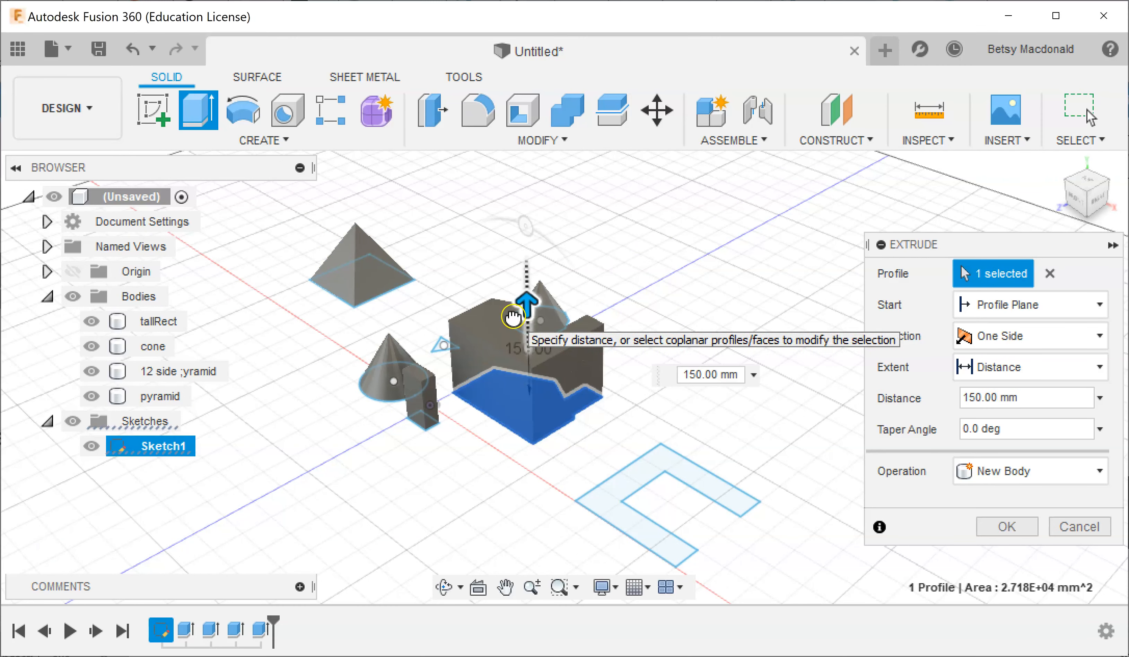
{"action": "key", "text": "Return"}
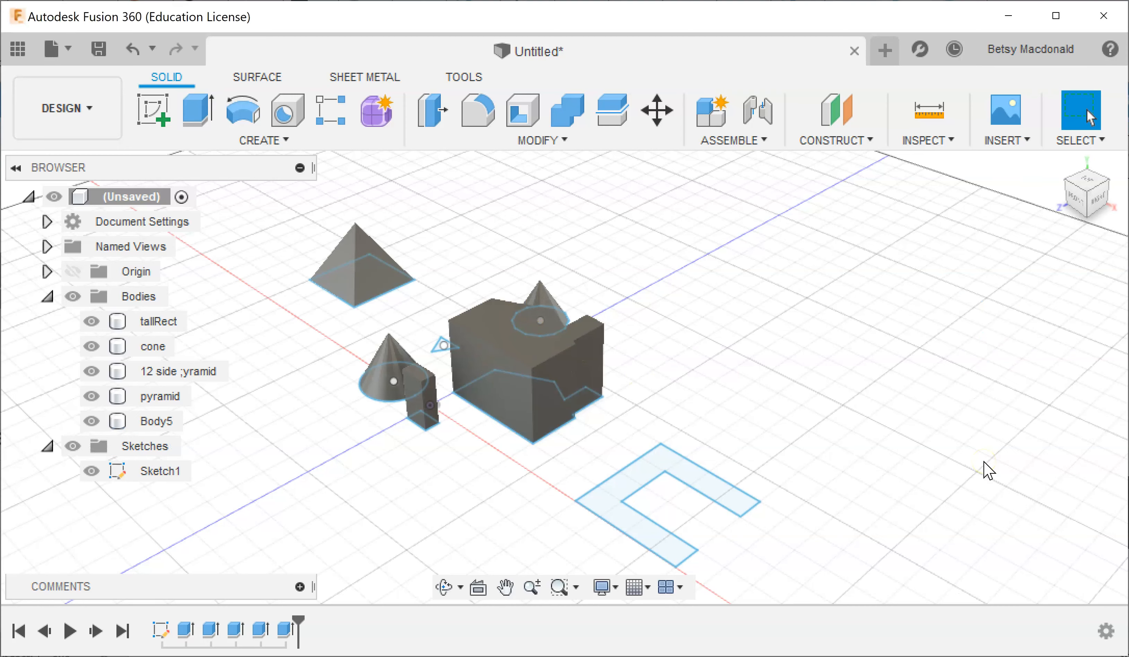
Step: Extrude the C-shaped profile 100 mm upward as a new body with no taper
{"action": "left_click", "coordinate": [629, 485]}
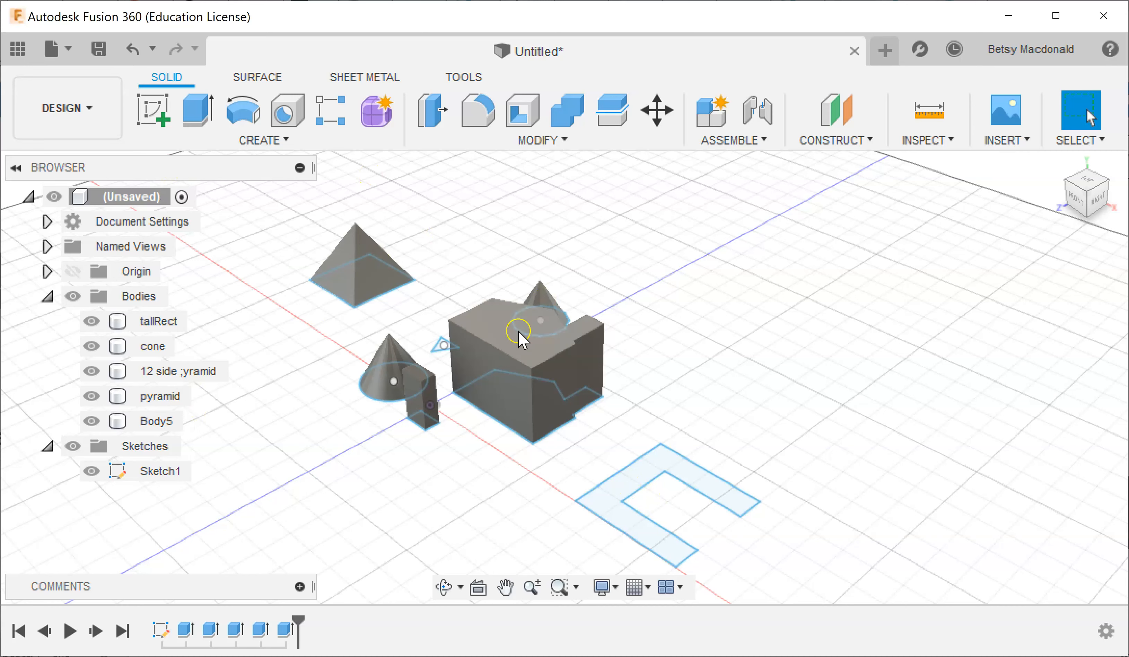
{"action": "left_click", "coordinate": [194, 113]}
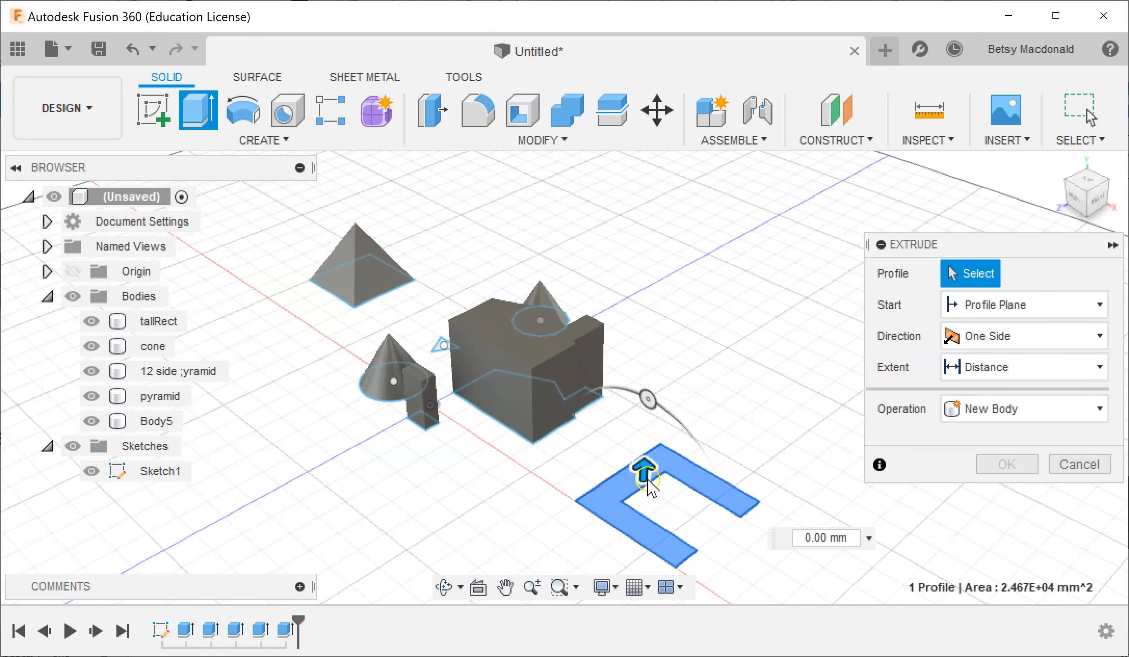
{"action": "left_click", "coordinate": [649, 469]}
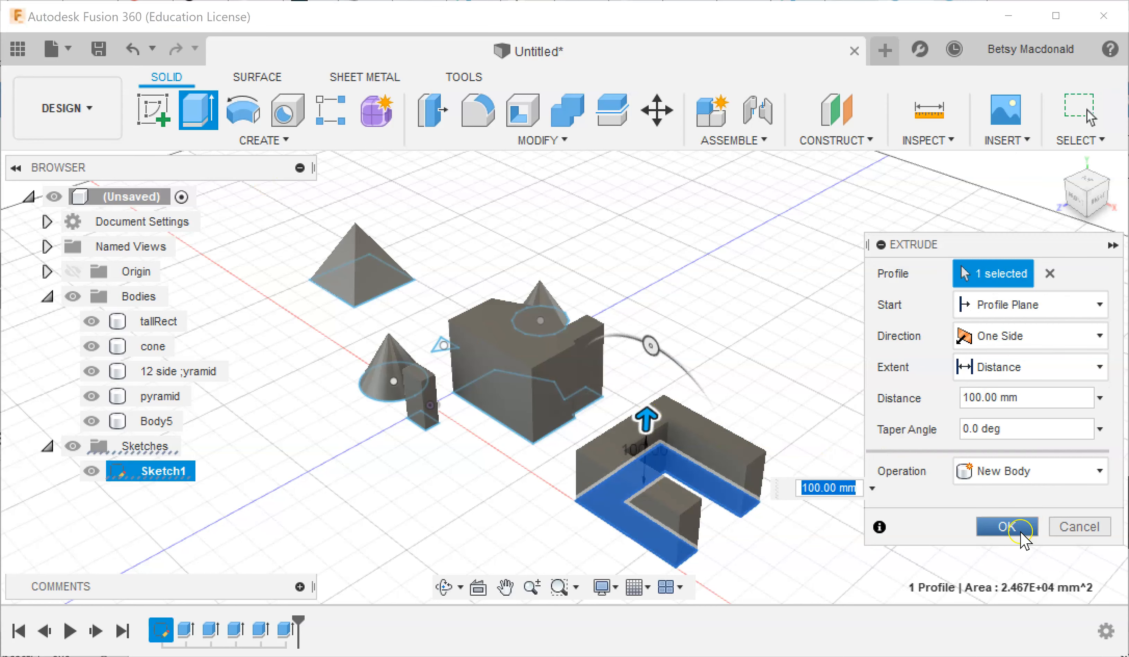
{"action": "left_click", "coordinate": [1019, 529]}
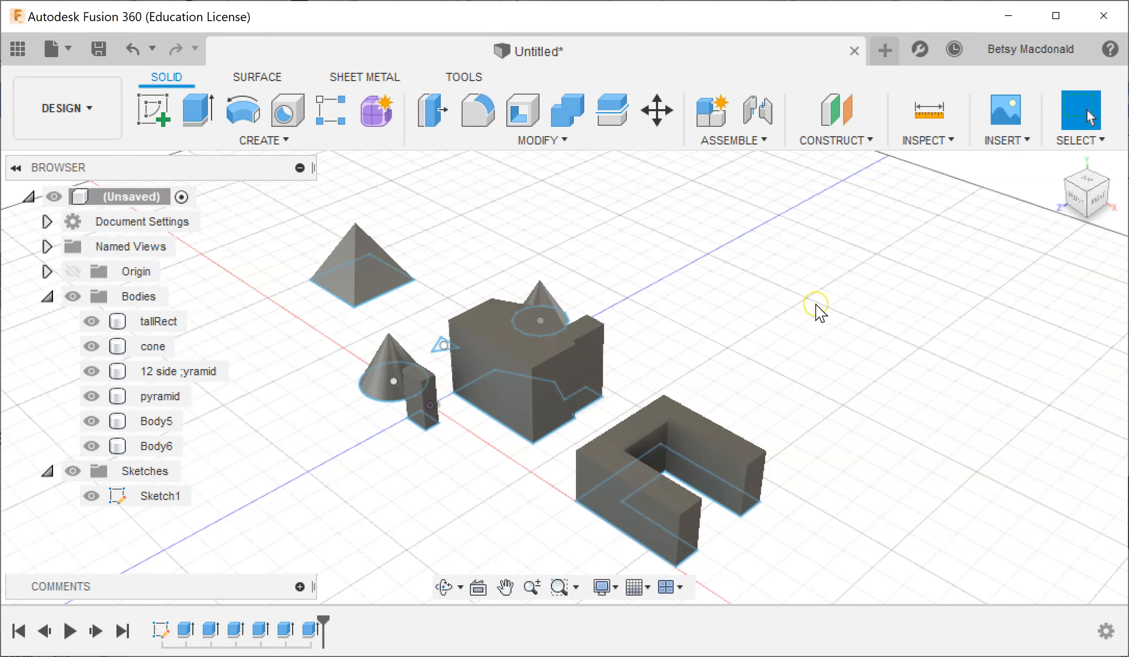
Step: Rename the body extruded from the house-shaped profile as "house"
{"action": "left_click", "coordinate": [147, 422]}
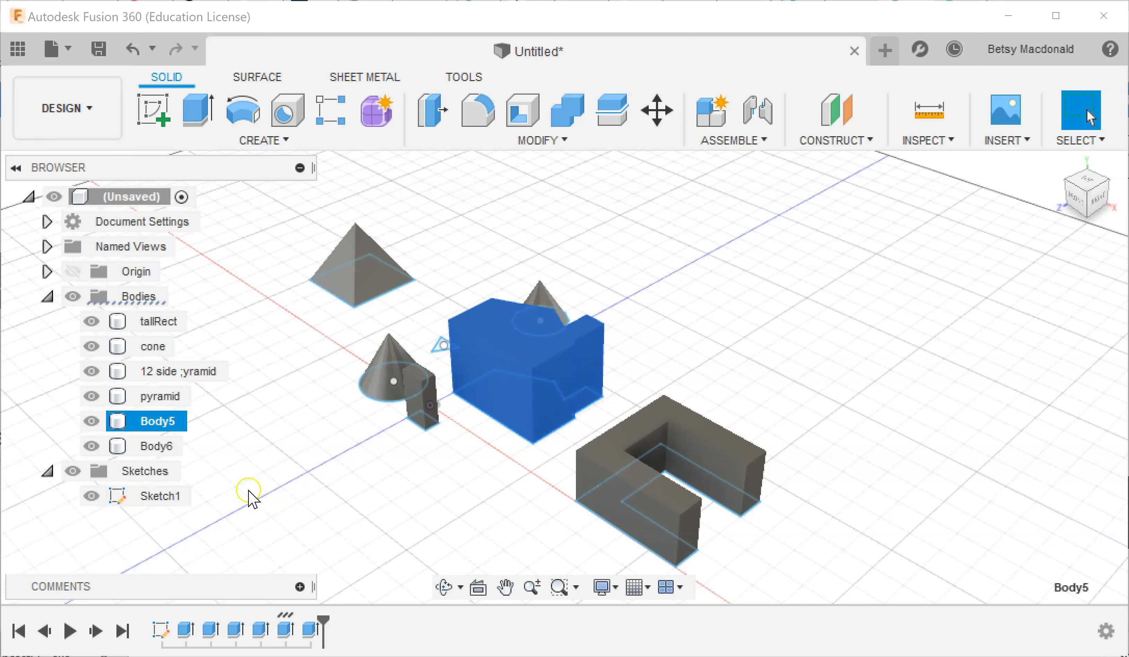
{"action": "double_click", "coordinate": [160, 422]}
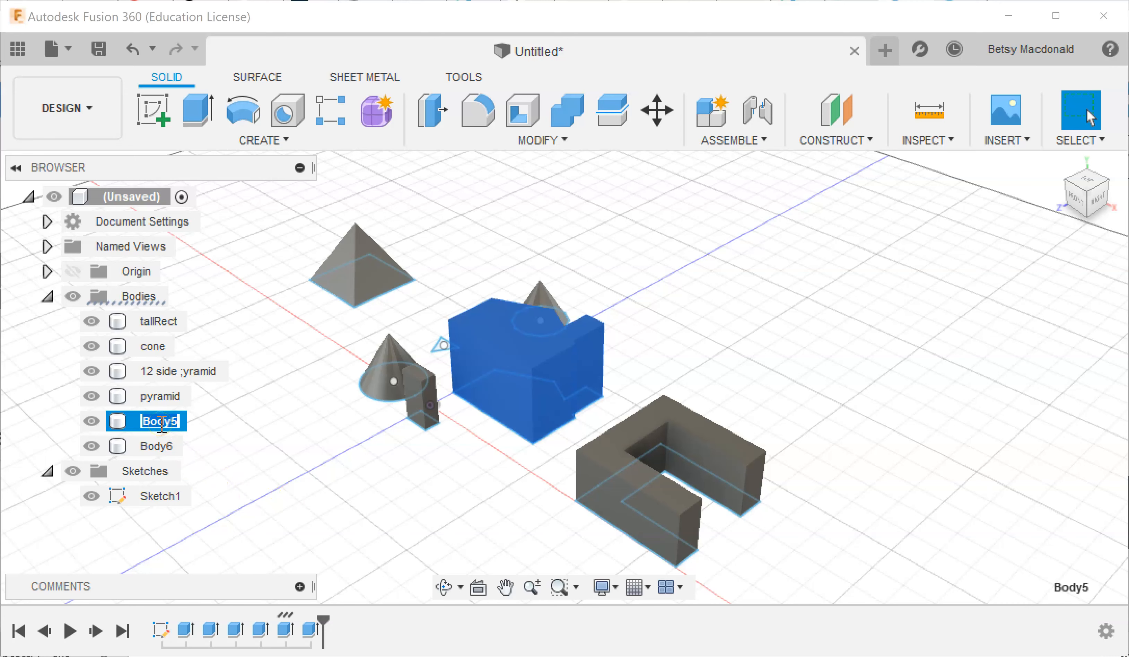
{"action": "type", "text": "house"}
{"action": "key", "text": "Return"}
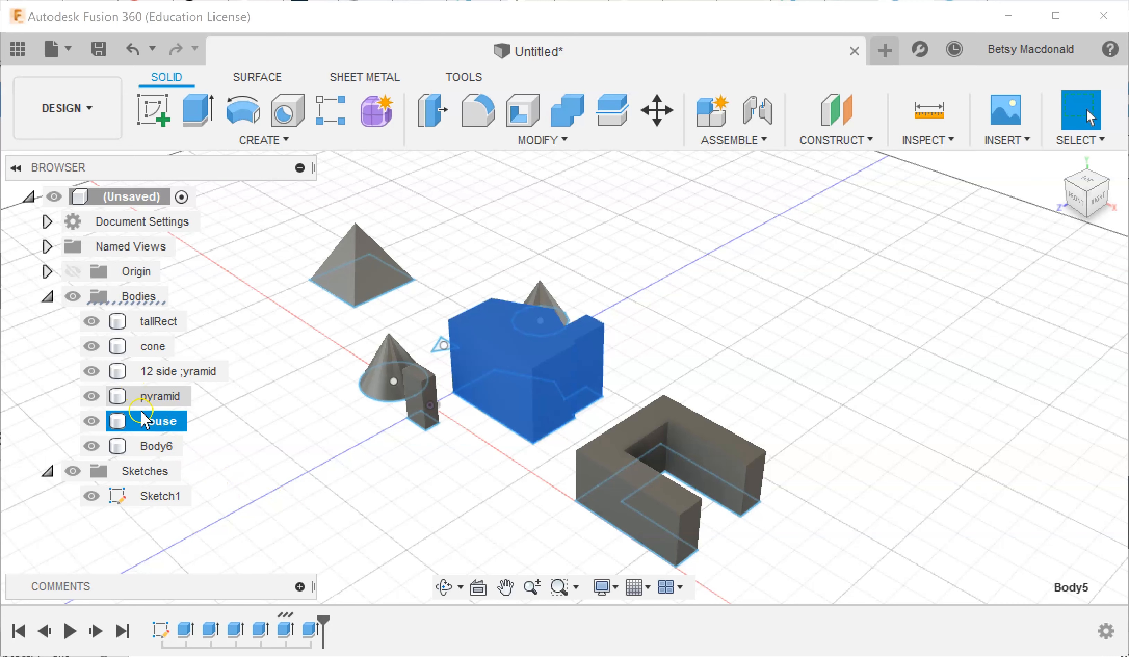
Step: Rename the C-shaped body as "letterC" and clear the selection
{"action": "left_click", "coordinate": [158, 446]}
{"action": "double_click", "coordinate": [159, 447]}
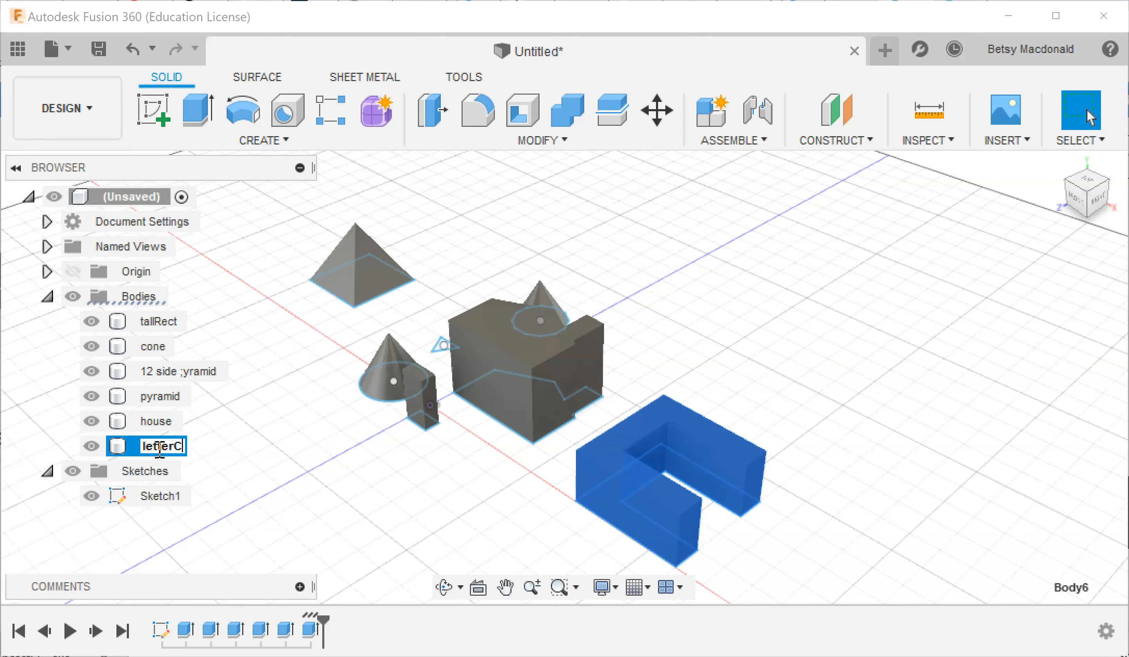
{"action": "type", "text": "letterC"}
{"action": "key", "text": "Return"}
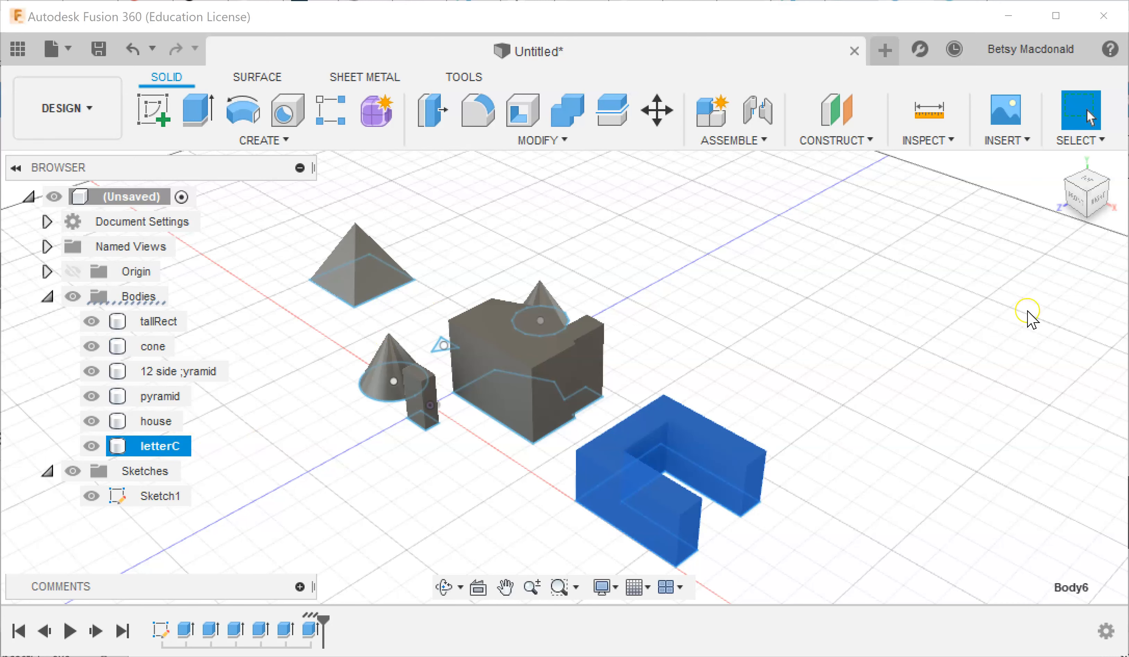
{"action": "left_click", "coordinate": [975, 404]}
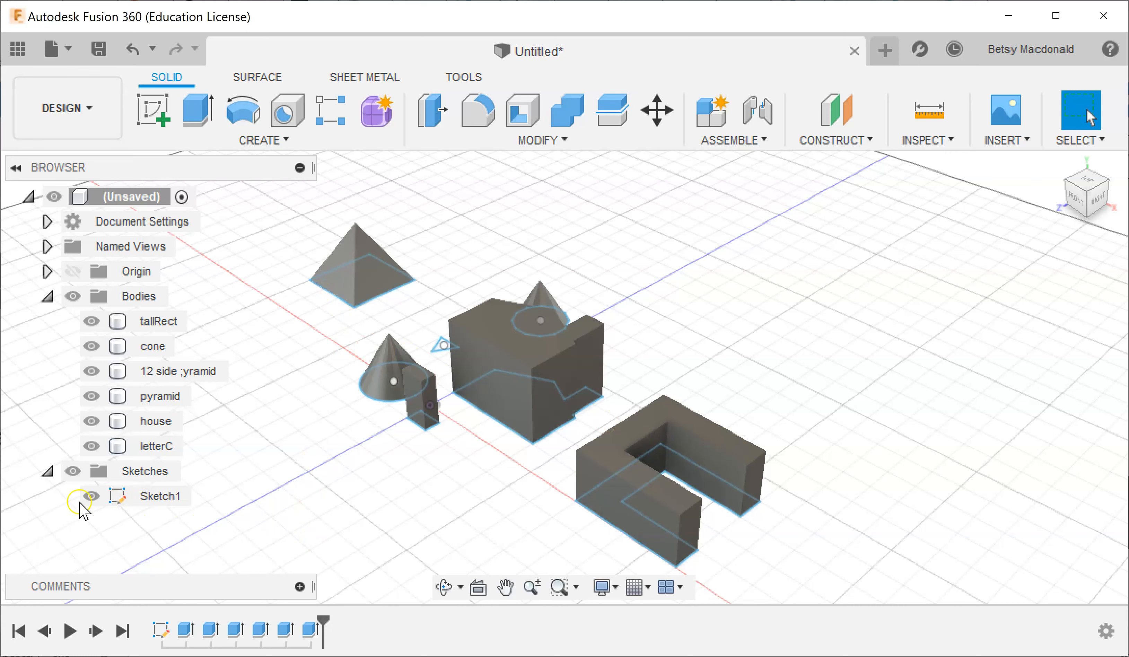
Step: Hide Sketch1 to view the bodies alone, and show the sketch again
{"action": "left_click", "coordinate": [93, 502]}
{"action": "left_click", "coordinate": [91, 496]}
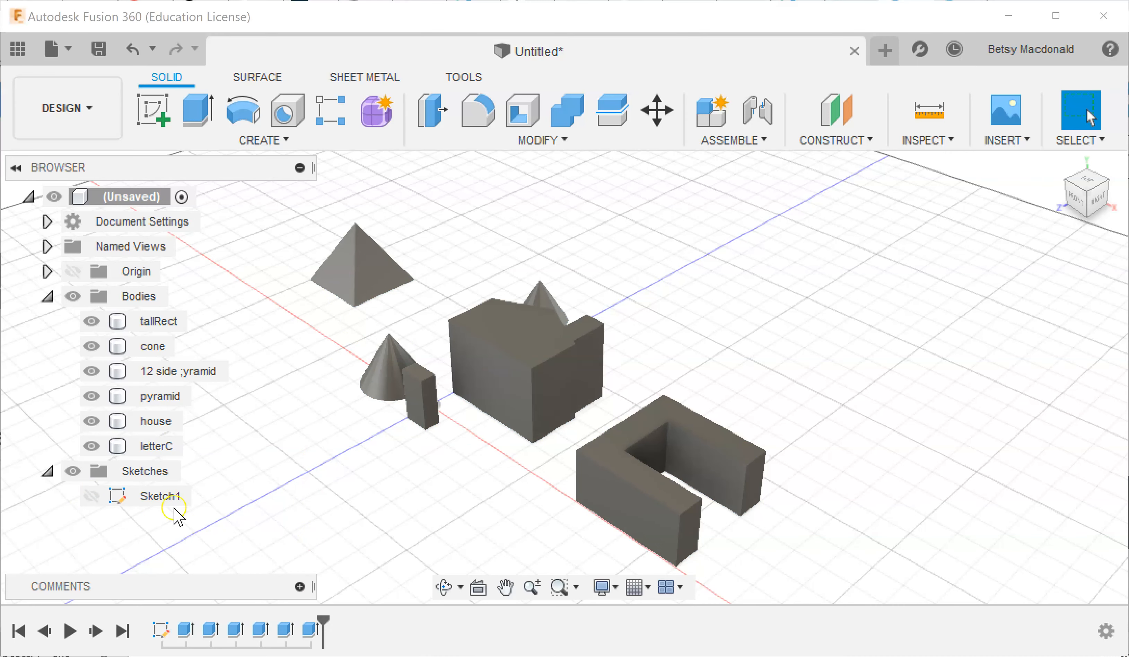
{"action": "left_click", "coordinate": [91, 496]}
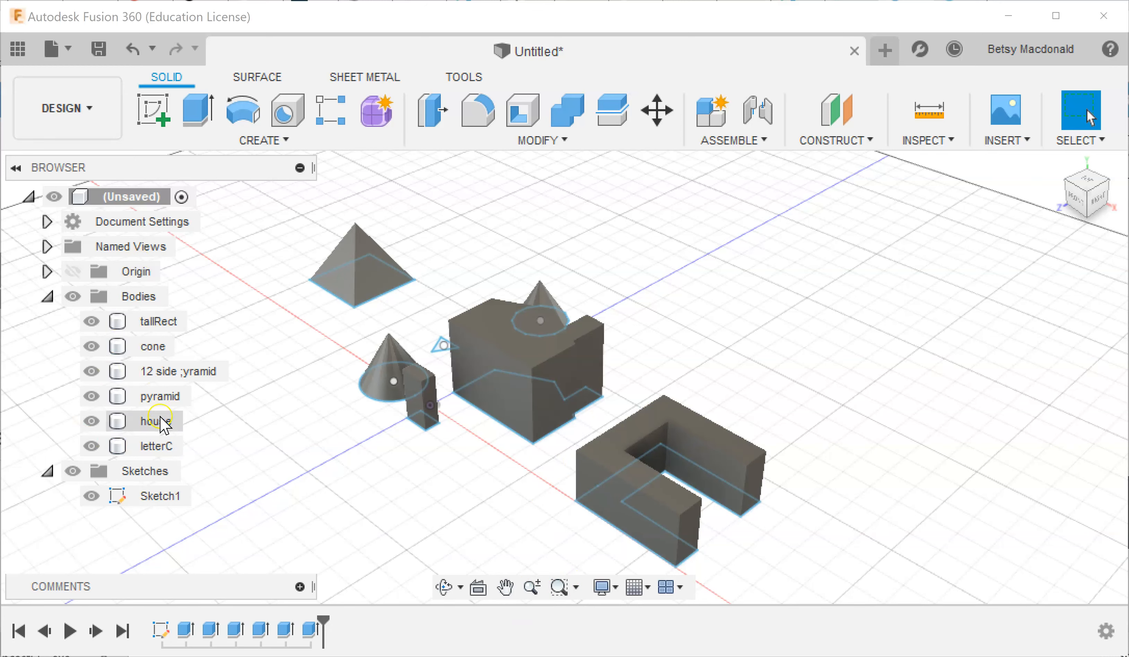
{"action": "left_click", "coordinate": [142, 447]}
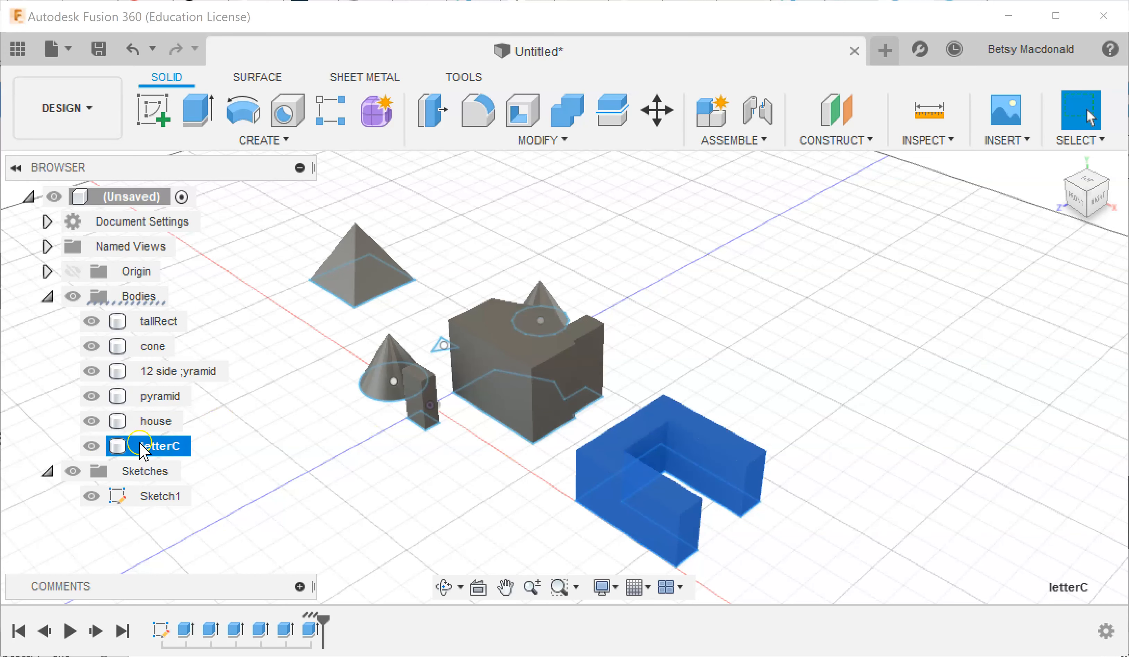
{"action": "right_click", "coordinate": [602, 453]}
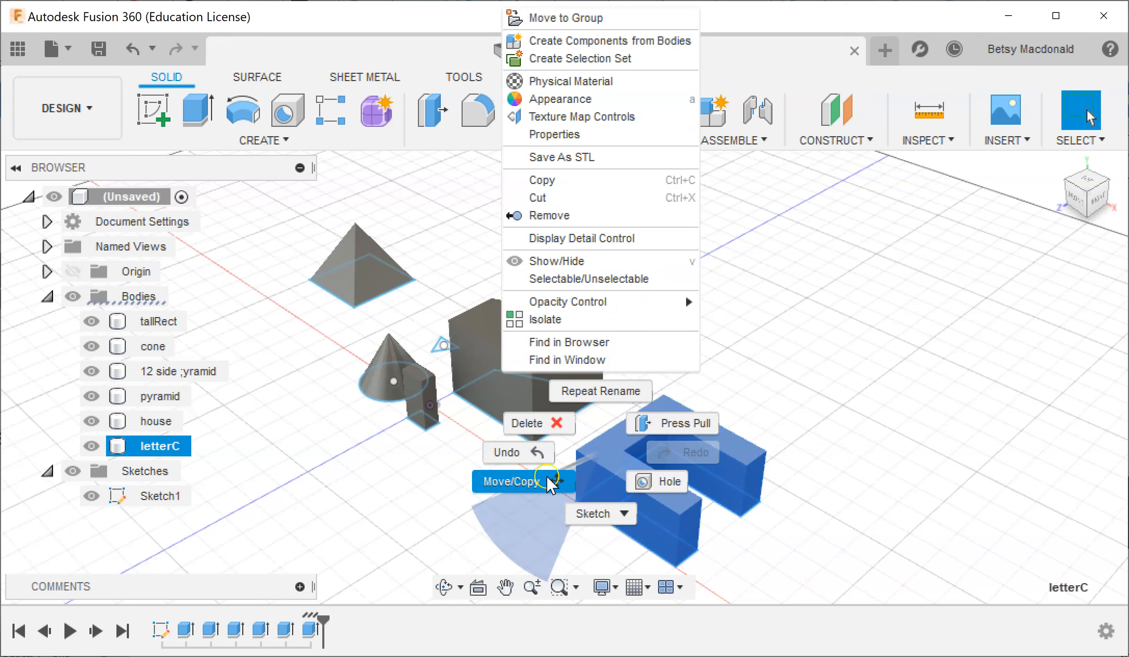
{"action": "left_click", "coordinate": [342, 515]}
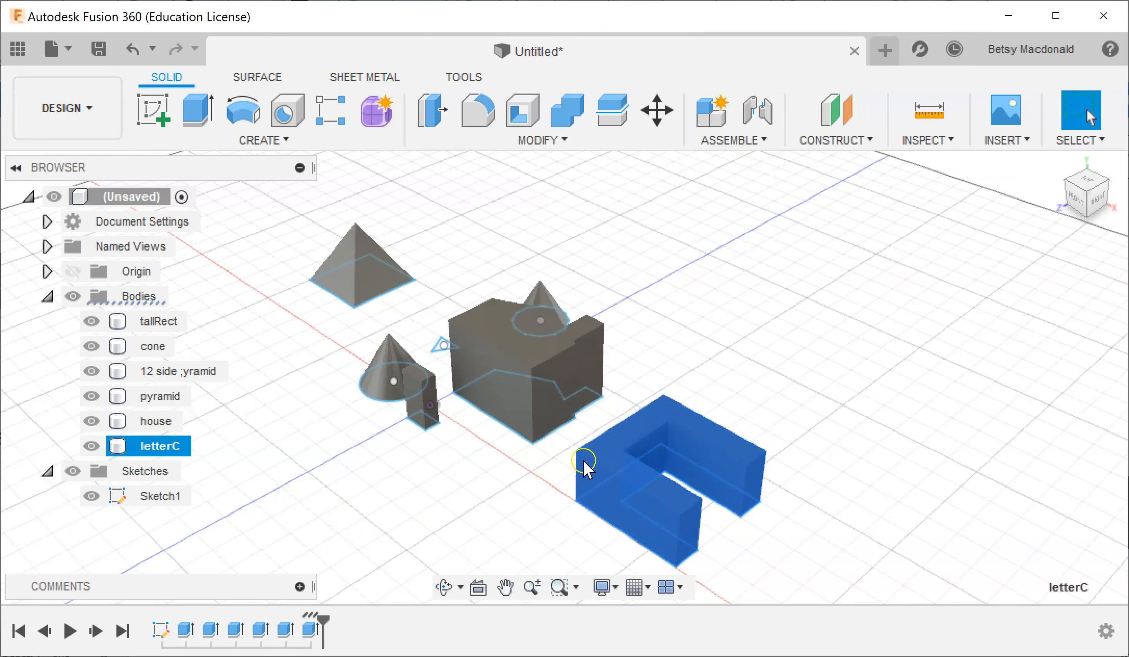
{"action": "left_click", "coordinate": [611, 455]}
{"action": "right_click", "coordinate": [607, 448]}
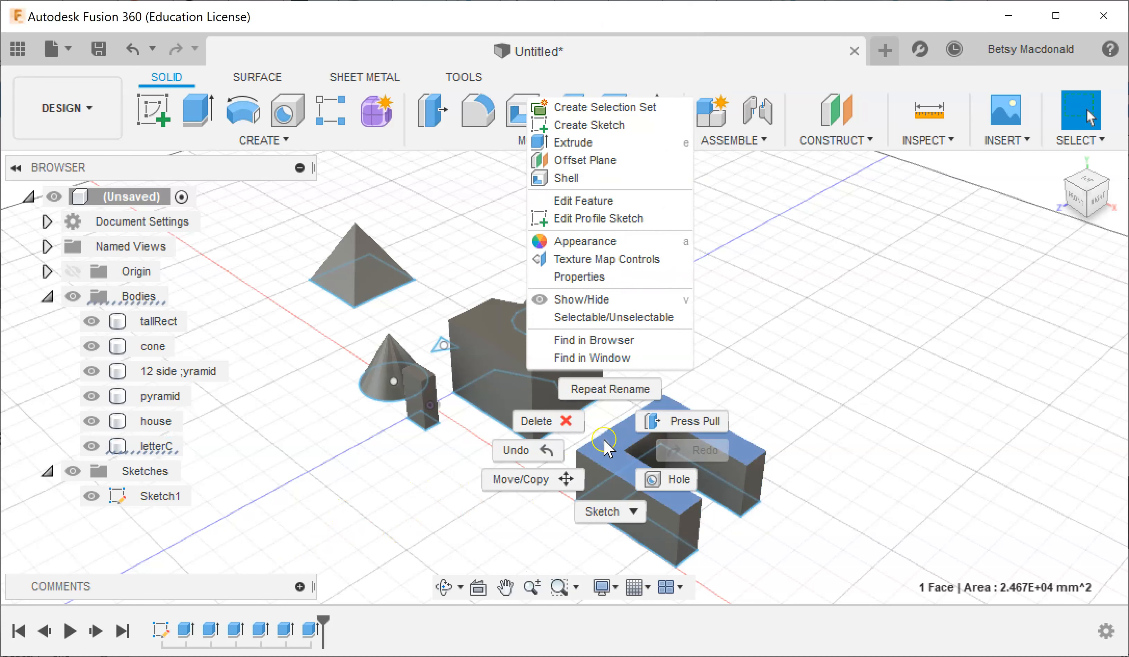
{"action": "left_click", "coordinate": [521, 479]}
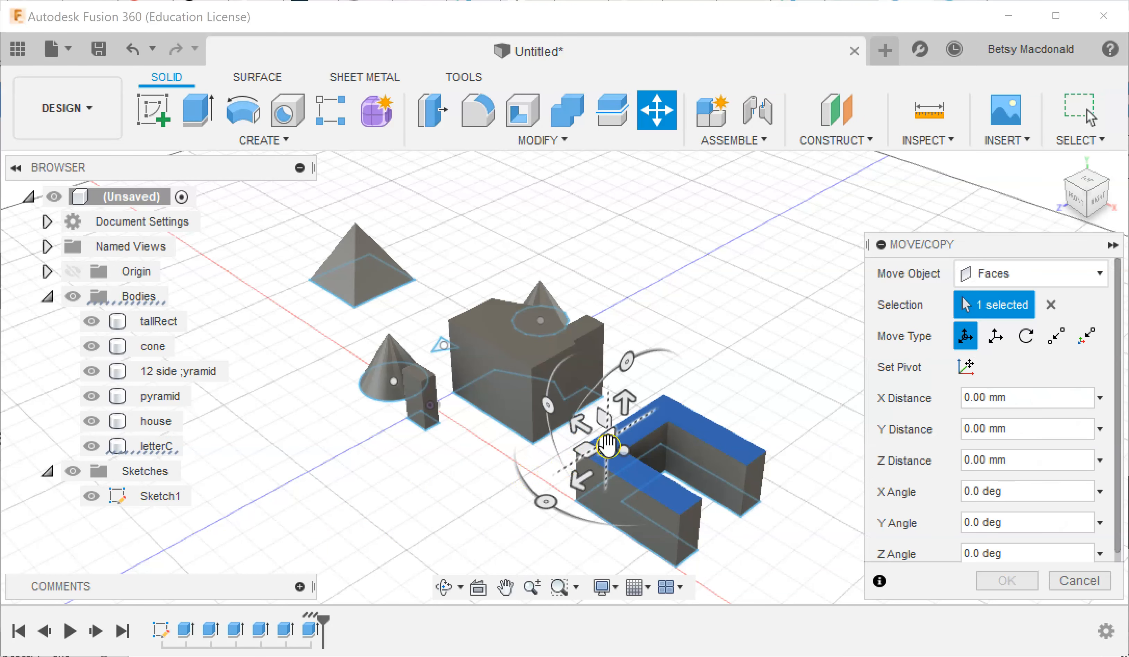
{"action": "left_click_drag", "start_coordinate": [585, 455], "coordinate": [545, 463]}
{"action": "key", "text": "Return"}
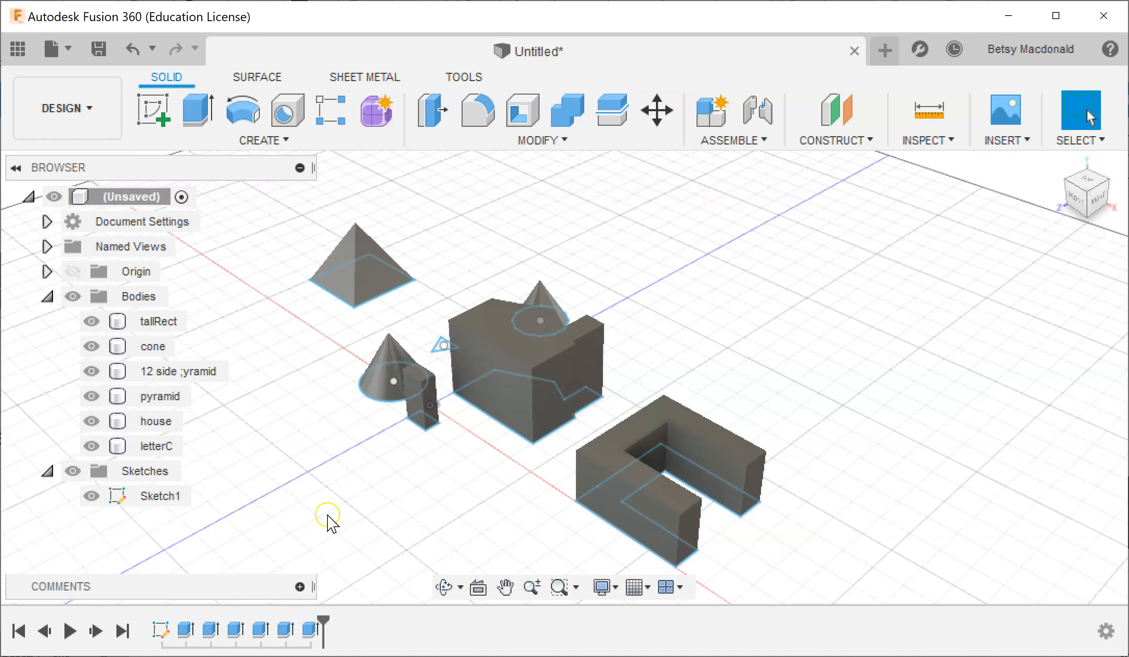
Step: Rotate the whole letterC body 90 degrees about X with Move/Copy to stand it upright, and raise it above the ground plane
{"action": "left_click", "coordinate": [150, 446]}
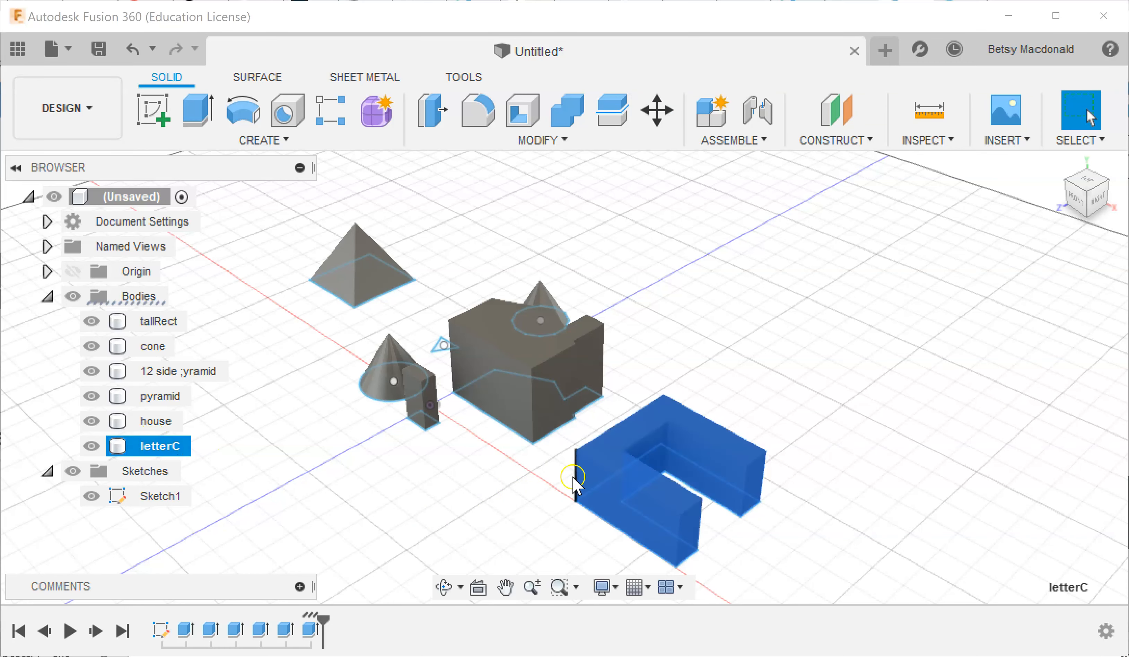
{"action": "right_click", "coordinate": [605, 456]}
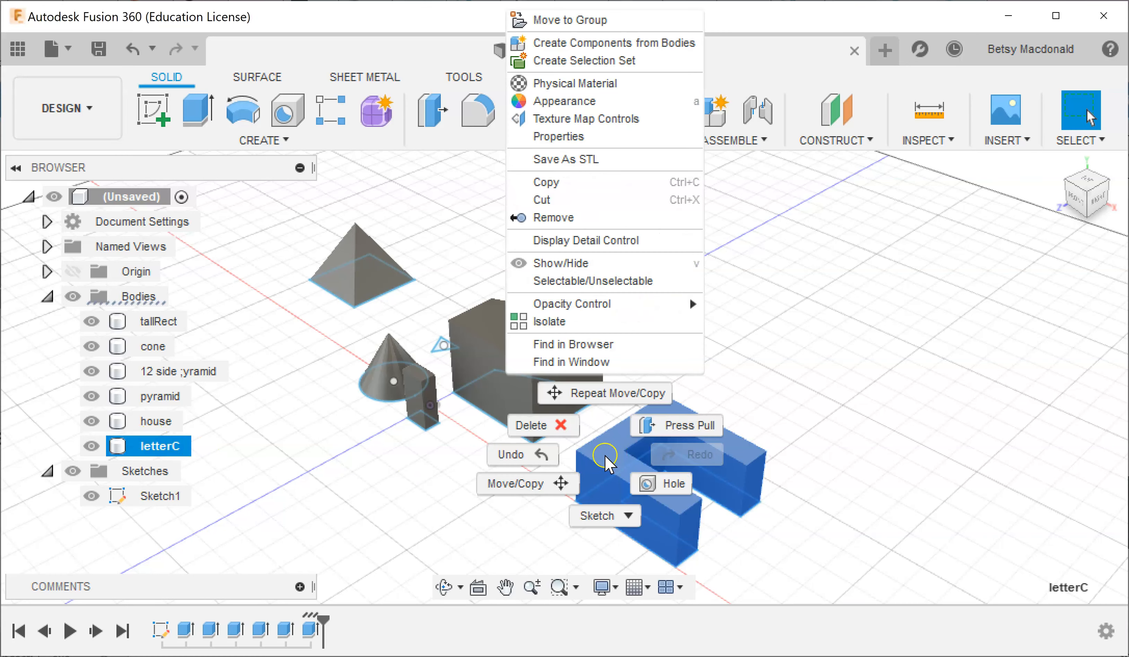
{"action": "left_click", "coordinate": [535, 484]}
{"action": "left_click_drag", "start_coordinate": [586, 494], "coordinate": [655, 542]}
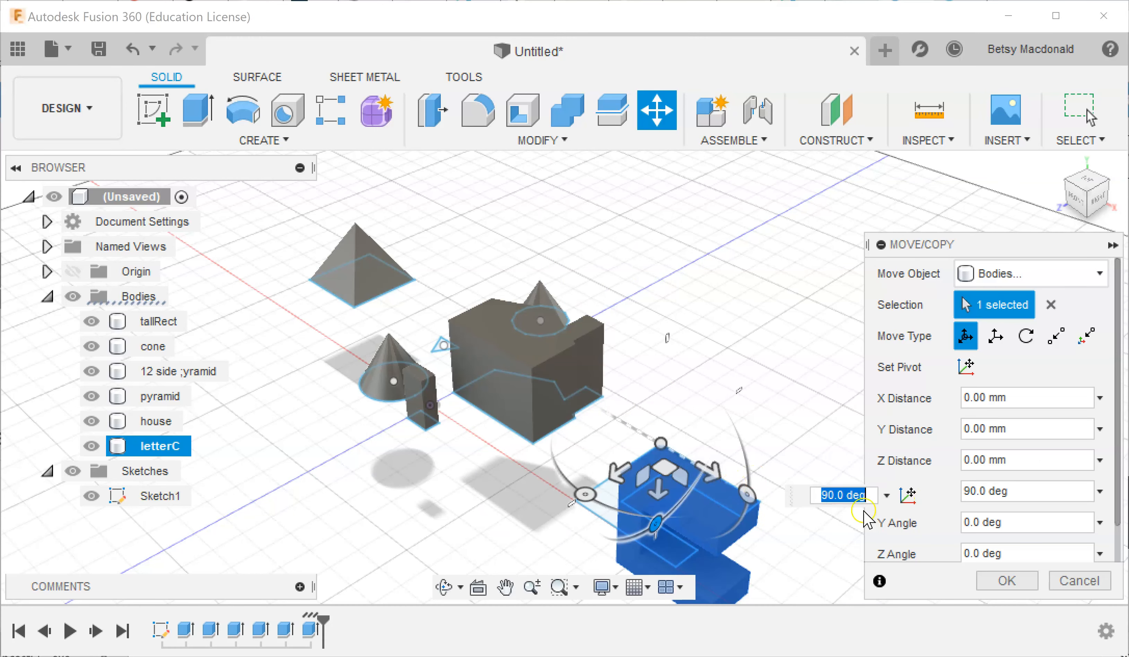
{"action": "left_click_drag", "start_coordinate": [659, 497], "coordinate": [660, 371]}
{"action": "key", "text": "Return"}
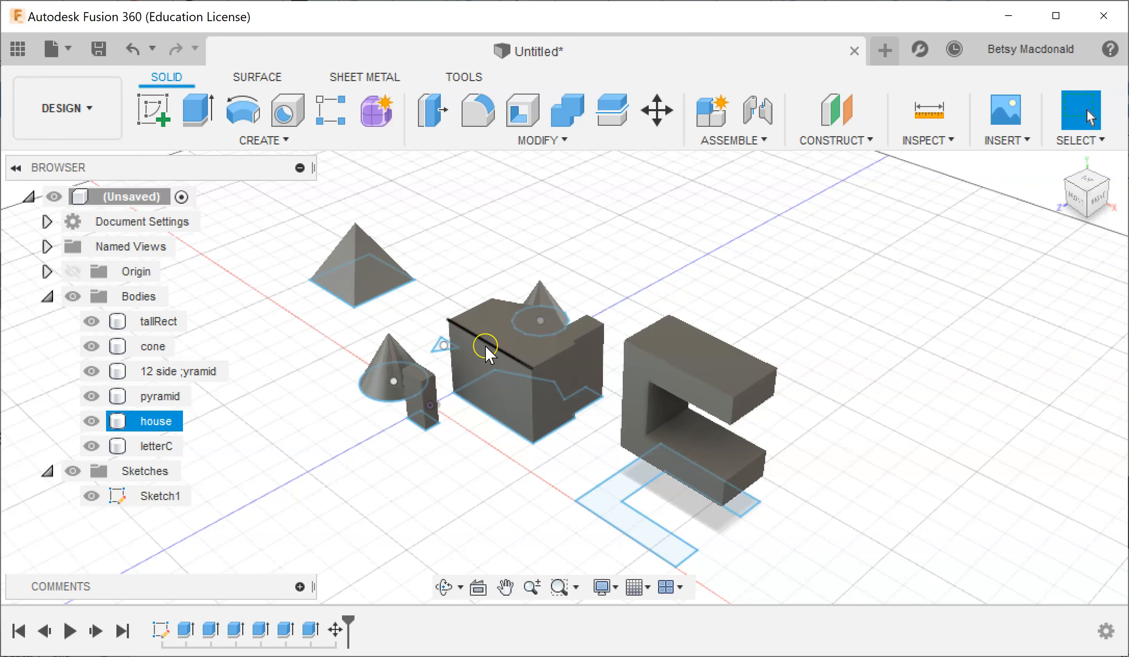
Step: Rotate the house body 90 degrees about X with Move/Copy, and shift it upward and -400 mm along X
{"action": "left_click", "coordinate": [158, 420]}
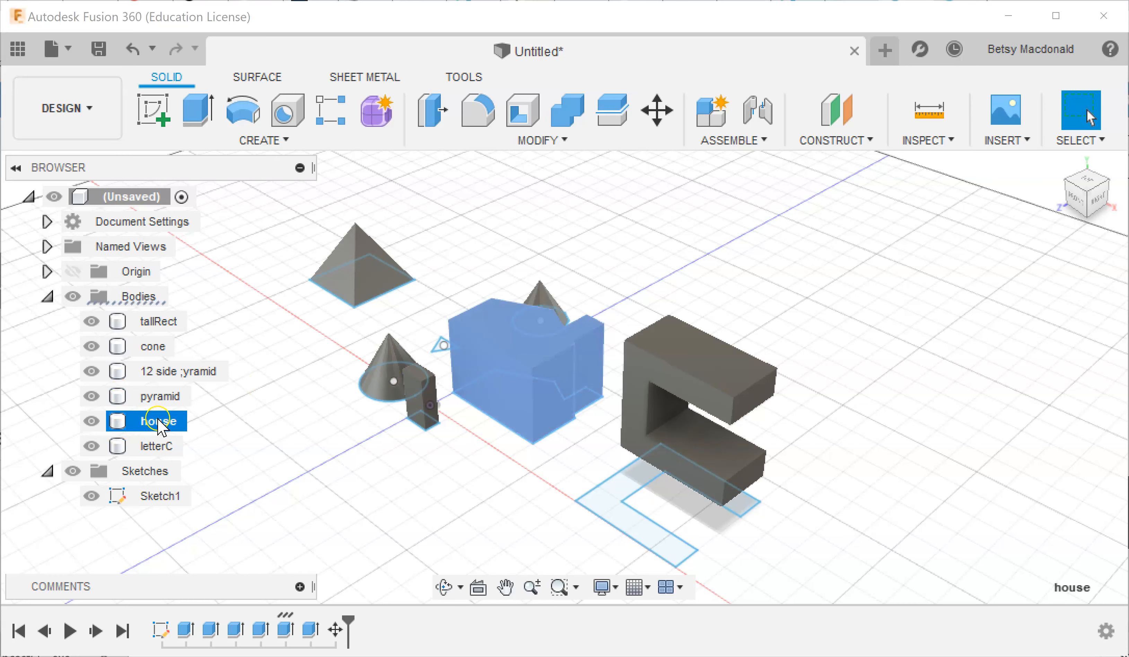
{"action": "right_click", "coordinate": [501, 383]}
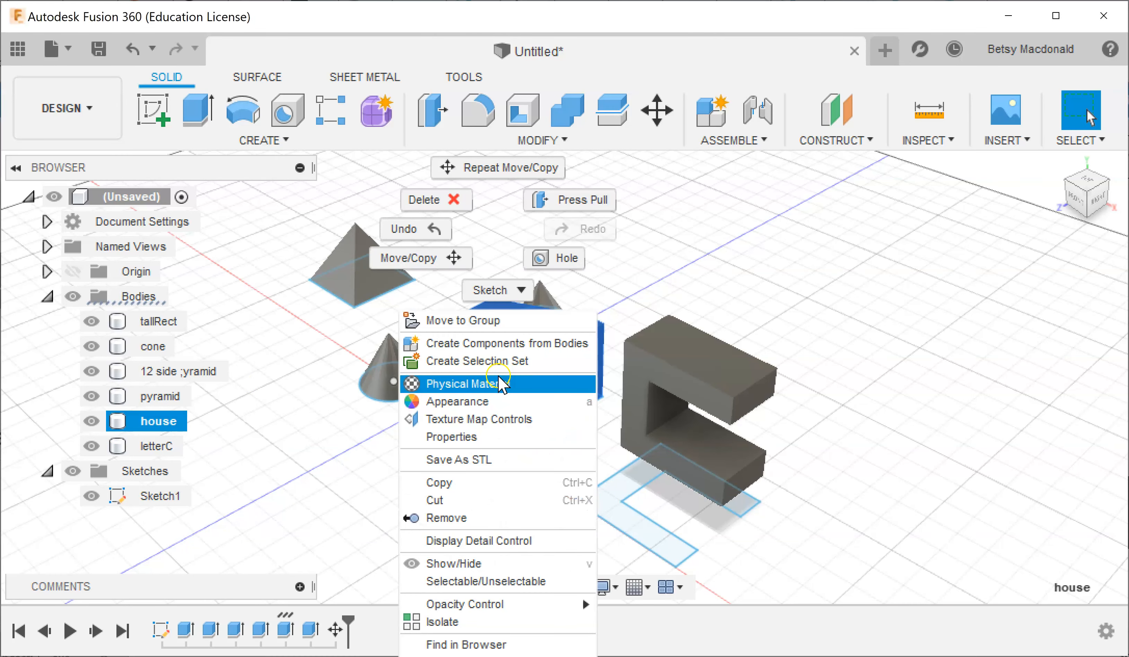
{"action": "left_click", "coordinate": [401, 258]}
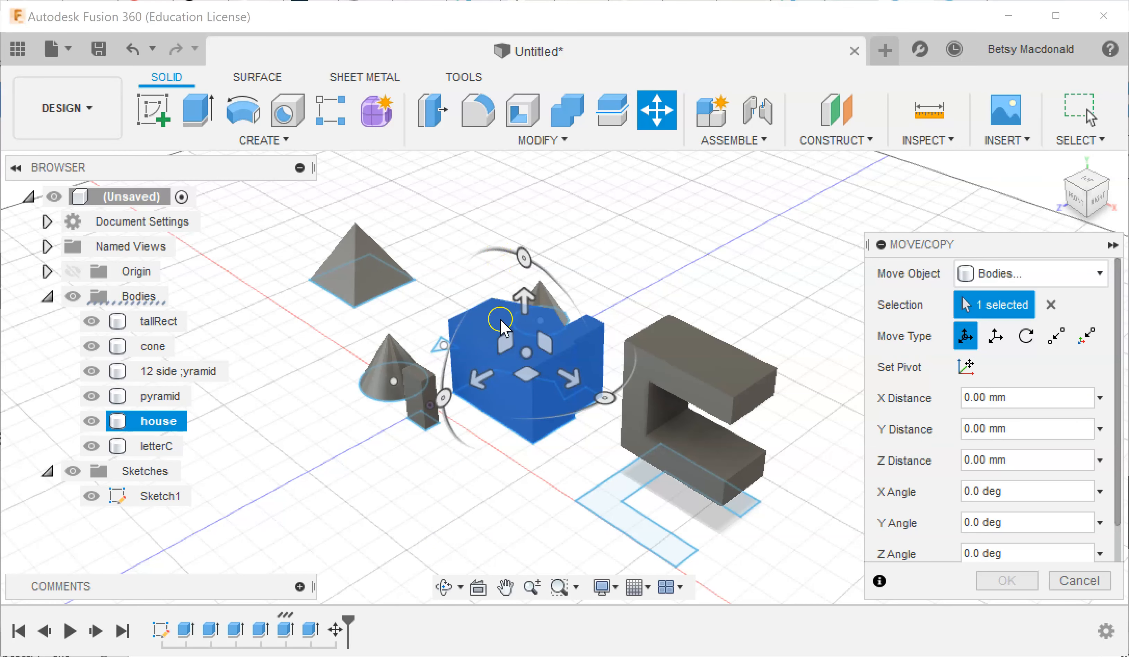
{"action": "left_click_drag", "start_coordinate": [442, 397], "coordinate": [533, 492]}
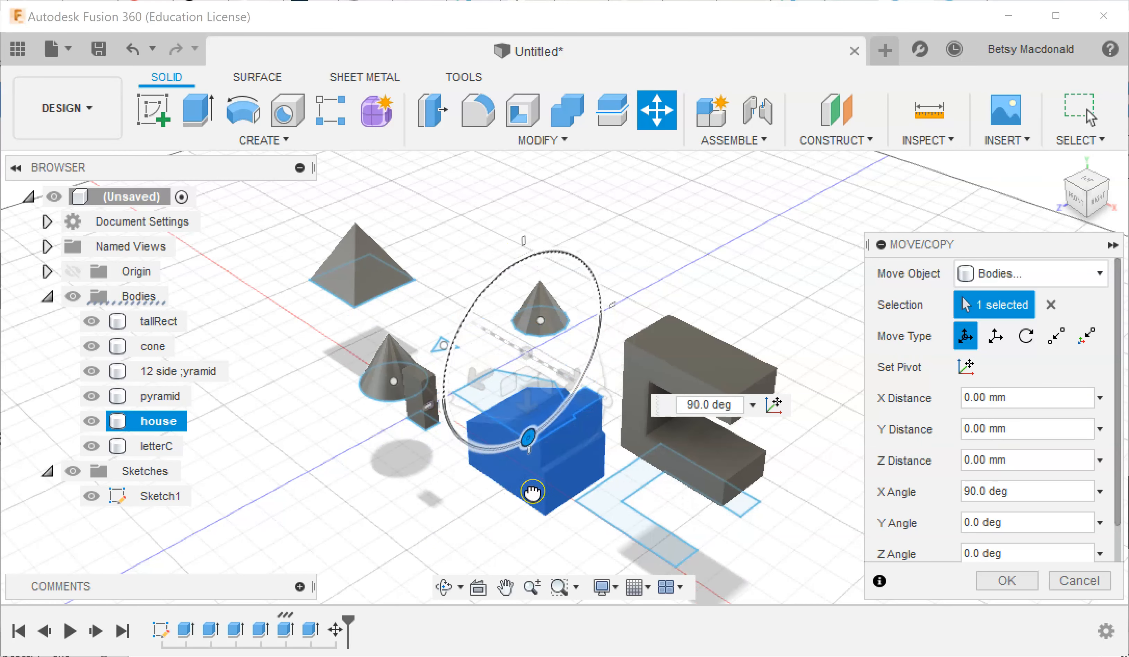
{"action": "left_click_drag", "start_coordinate": [533, 409], "coordinate": [519, 344]}
{"action": "left_click_drag", "start_coordinate": [498, 298], "coordinate": [548, 194]}
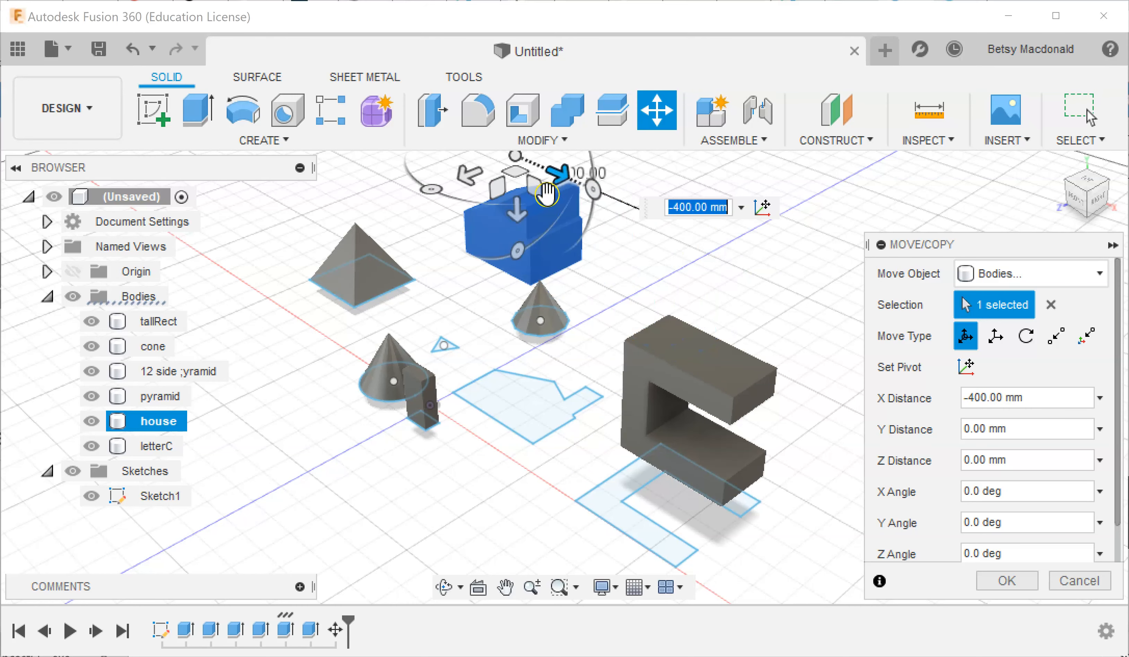
{"action": "key", "text": "Return"}
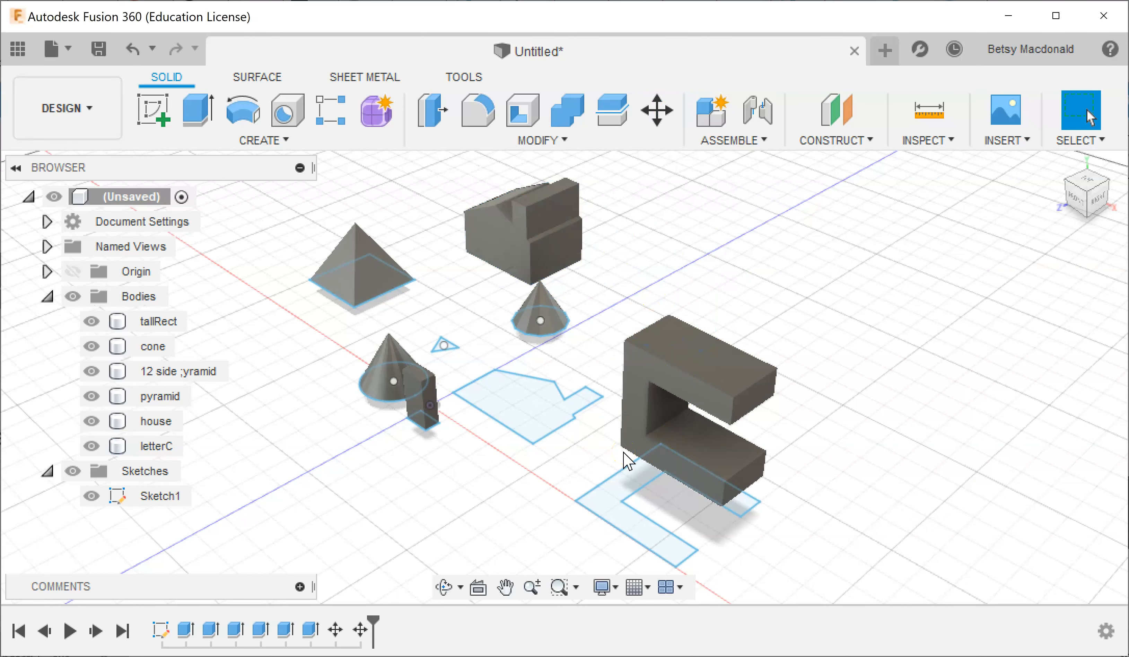
{"action": "mouse_move", "coordinate": [615, 286]}
{"action": "left_mouse_down"}
{"action": "mouse_move", "coordinate": [791, 549]}
{"action": "mouse_move", "coordinate": [677, 408]}
{"action": "mouse_move", "coordinate": [638, 396]}
{"action": "left_mouse_up"}
{"action": "mouse_move", "coordinate": [605, 266]}
{"action": "left_mouse_down"}
{"action": "mouse_move", "coordinate": [749, 475]}
{"action": "mouse_move", "coordinate": [801, 526]}
{"action": "left_mouse_up"}
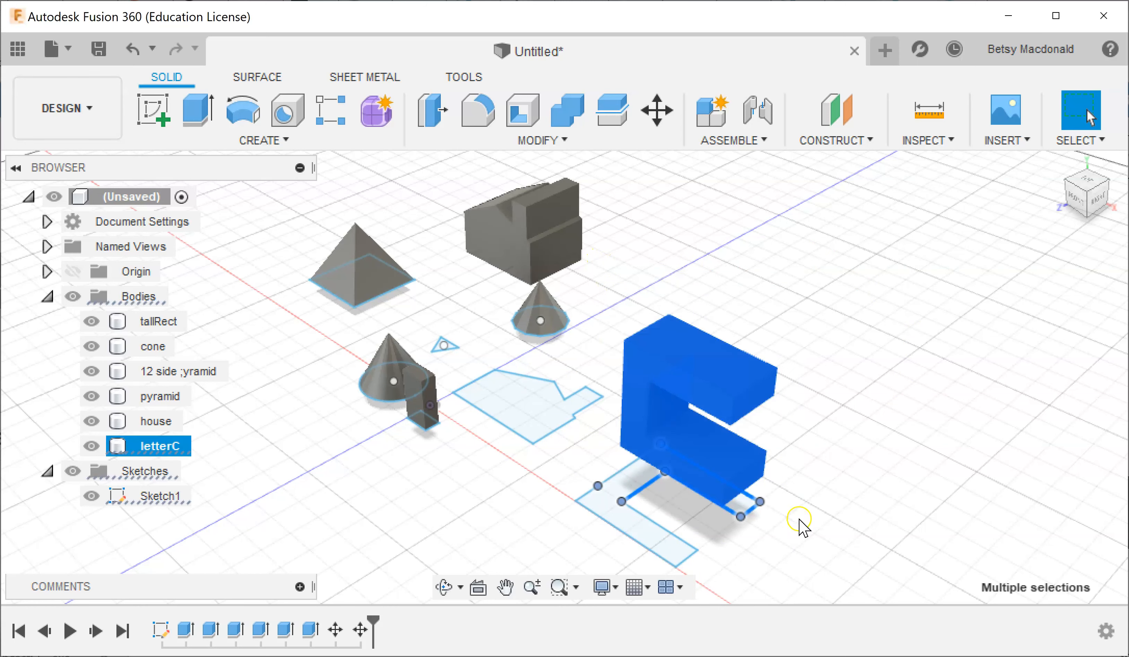
{"action": "left_click", "coordinate": [317, 491]}
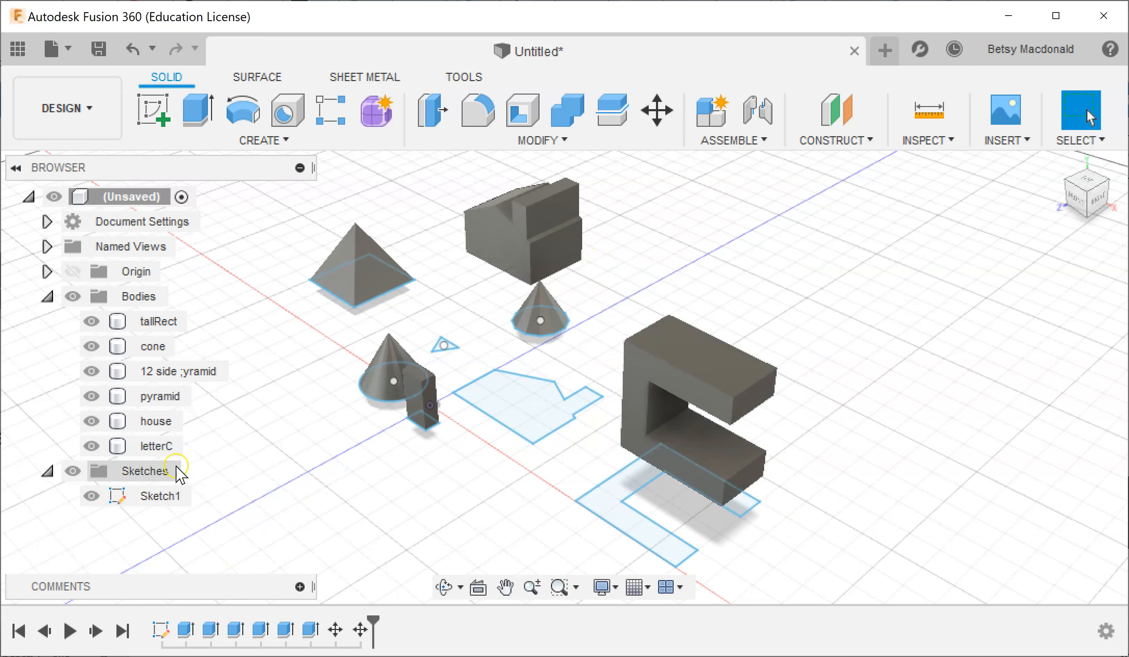
Step: Move the letterC body -200 mm along X with Move/Copy
{"action": "left_click", "coordinate": [166, 447]}
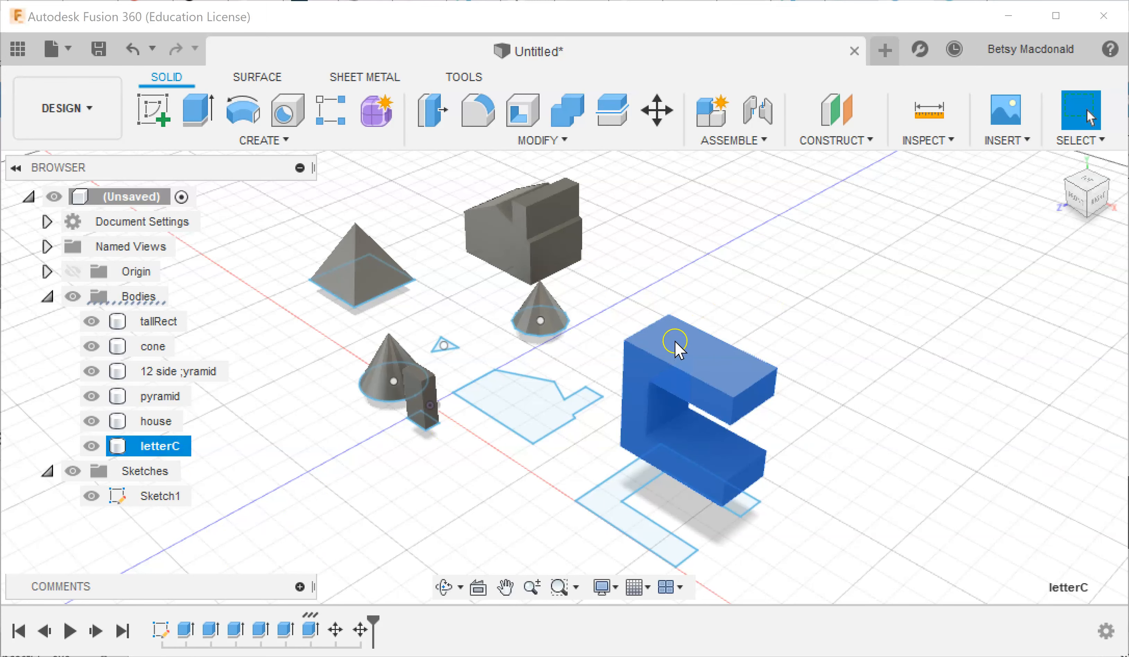
{"action": "right_click", "coordinate": [675, 340]}
{"action": "left_click", "coordinate": [589, 261]}
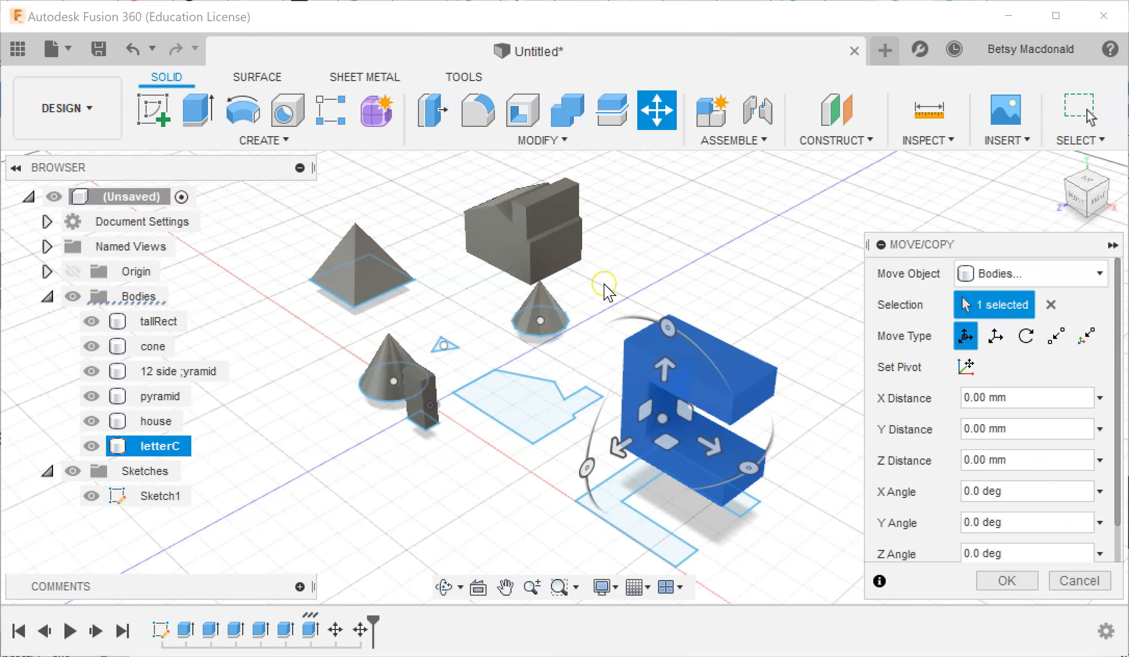
{"action": "left_click_drag", "start_coordinate": [621, 446], "coordinate": [675, 365]}
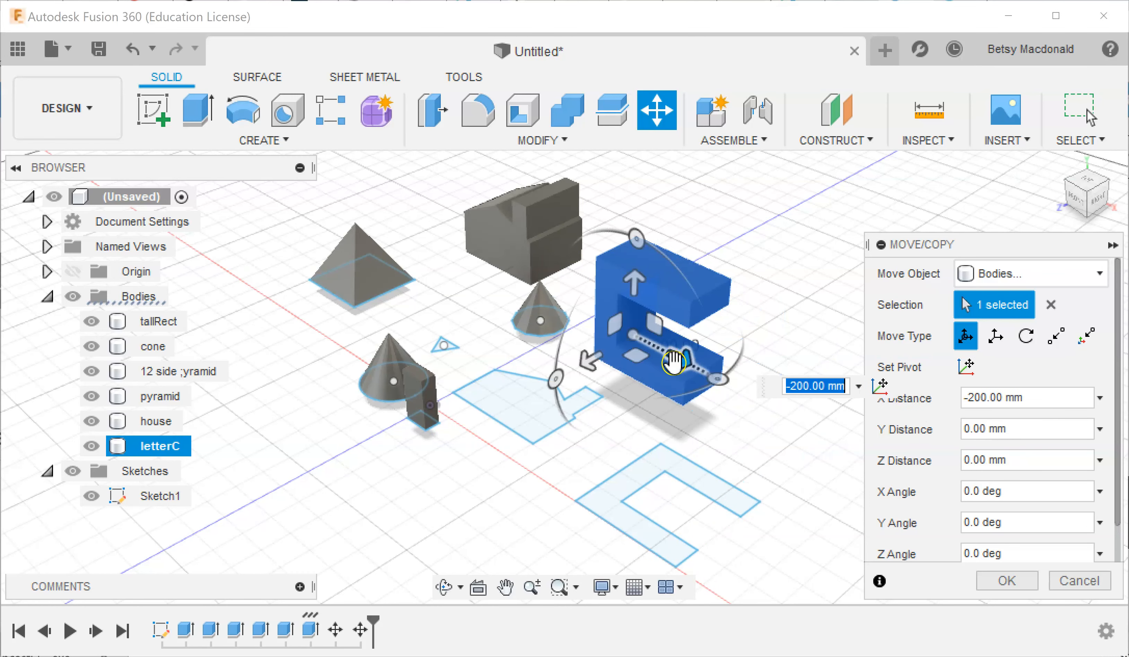
{"action": "left_click", "coordinate": [1006, 581]}
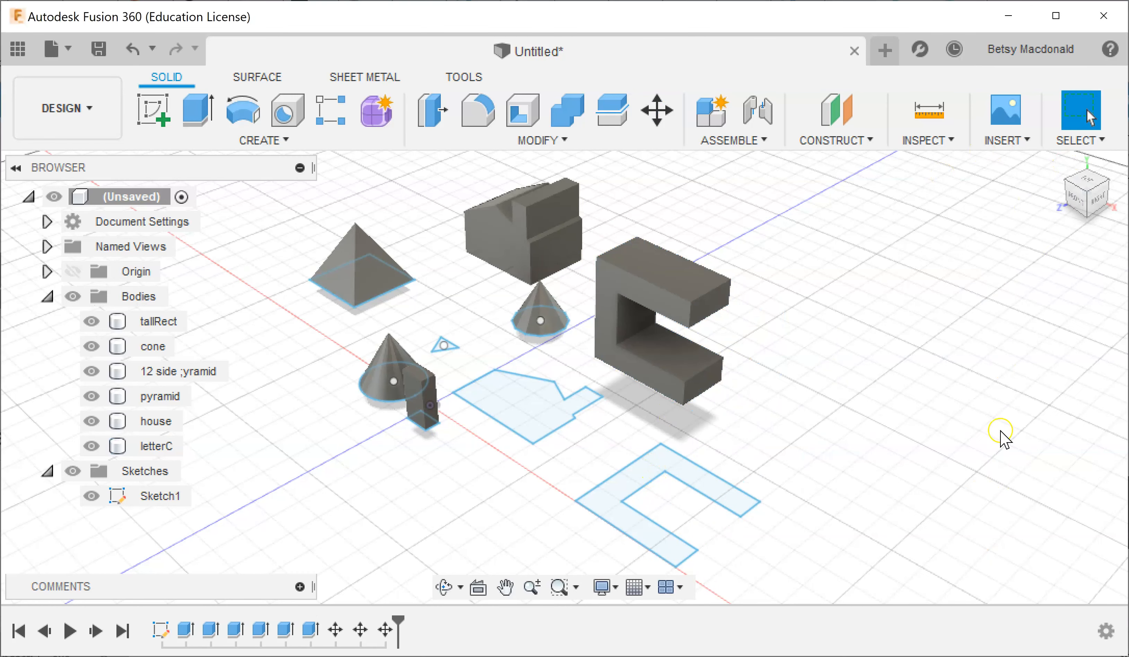
Step: Examine the arrangement of the bodies from the home view and from steeper angles, and return to the home view
{"action": "left_click", "coordinate": [1061, 164]}
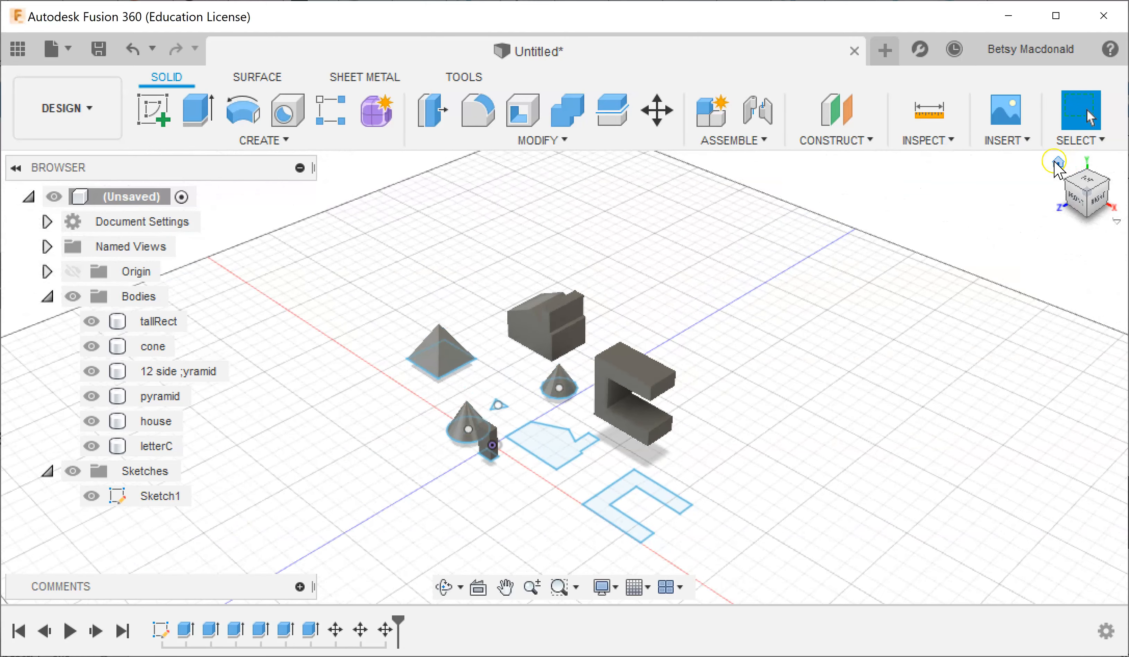
{"action": "scroll", "coordinate": [773, 457], "scroll_direction": "up", "scroll_amount": 5}
{"action": "scroll", "coordinate": [718, 460], "scroll_direction": "down", "scroll_amount": 1}
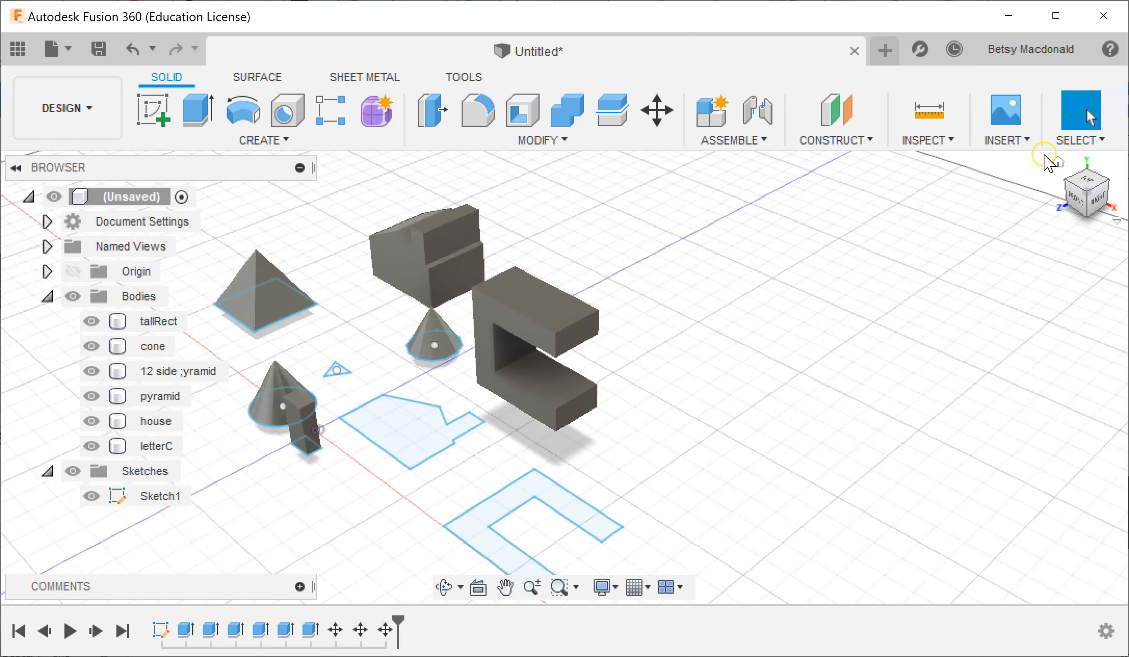
{"action": "left_click_drag", "start_coordinate": [1085, 199], "coordinate": [1099, 213]}
{"action": "middle_click_drag", "start_coordinate": [726, 470], "coordinate": [895, 444]}
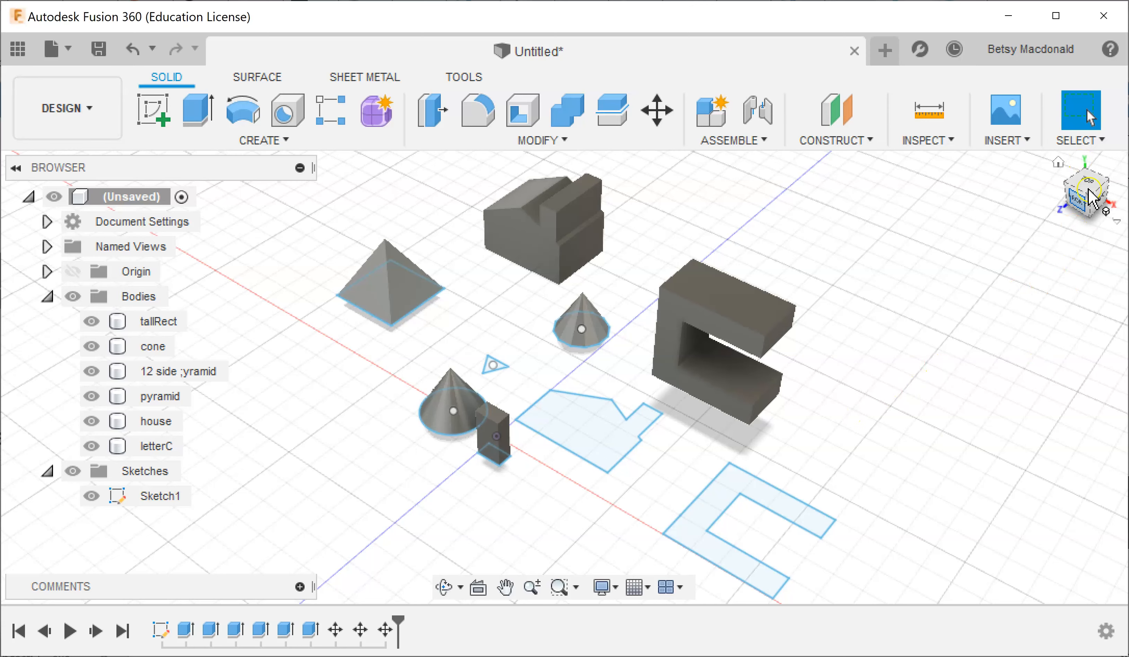
{"action": "left_click_drag", "start_coordinate": [1083, 202], "coordinate": [1106, 208]}
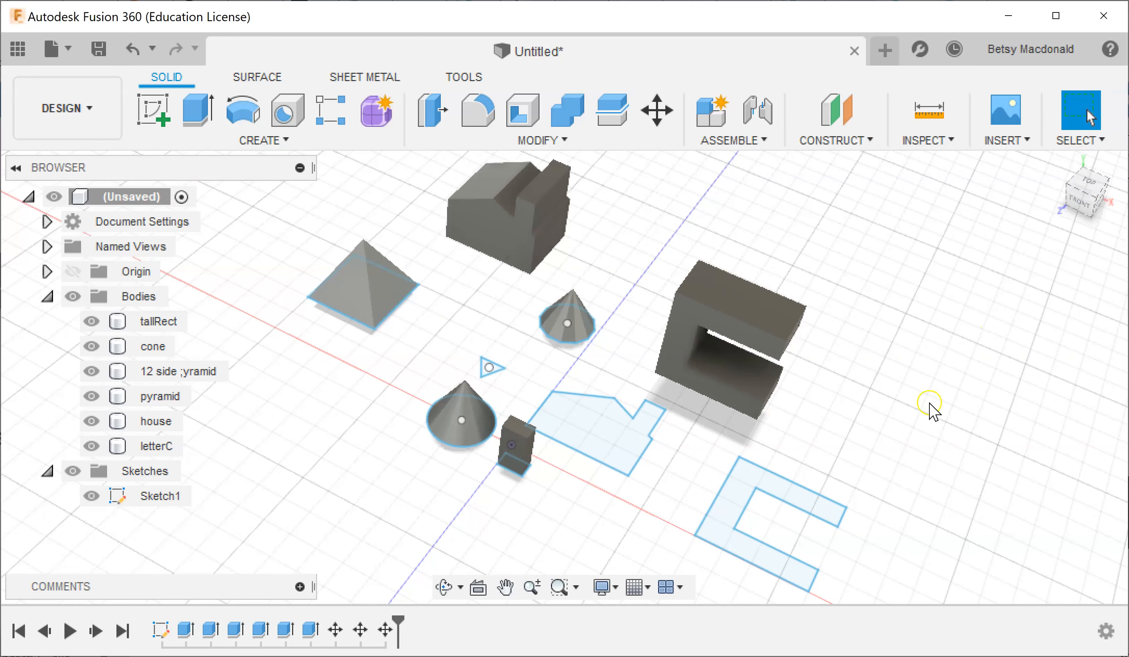
{"action": "middle_click_drag", "start_coordinate": [933, 469], "coordinate": [978, 479]}
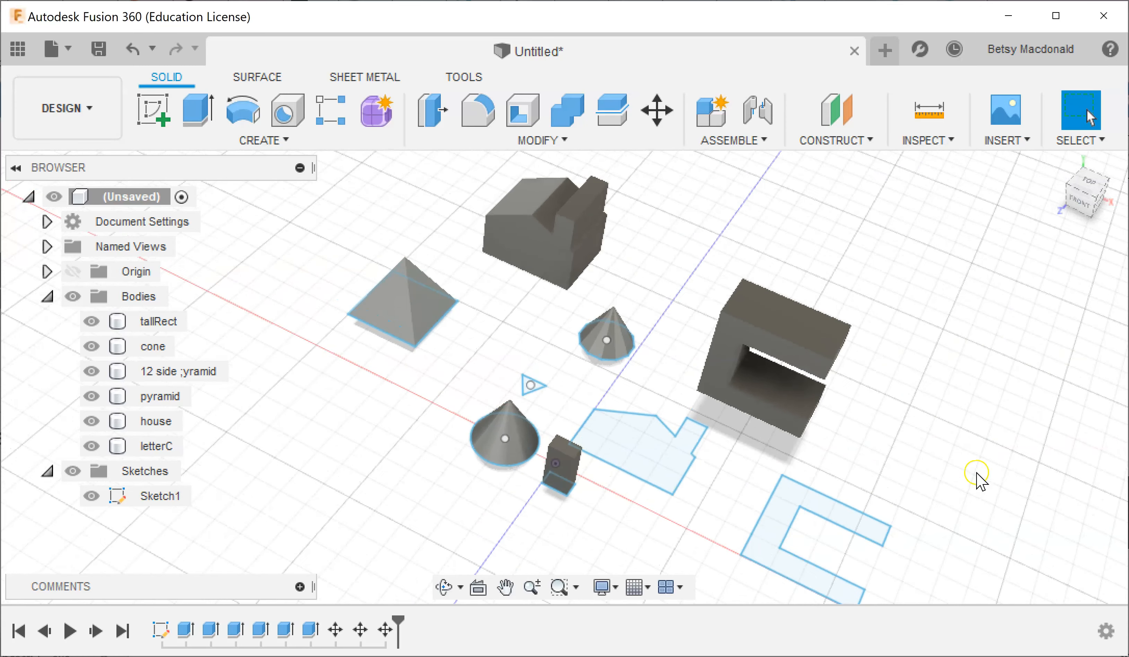
{"action": "scroll", "coordinate": [976, 473], "scroll_direction": "up", "scroll_amount": 3}
{"action": "scroll", "coordinate": [975, 471], "scroll_direction": "down", "scroll_amount": 5}
{"action": "scroll", "coordinate": [975, 472], "scroll_direction": "up", "scroll_amount": 3}
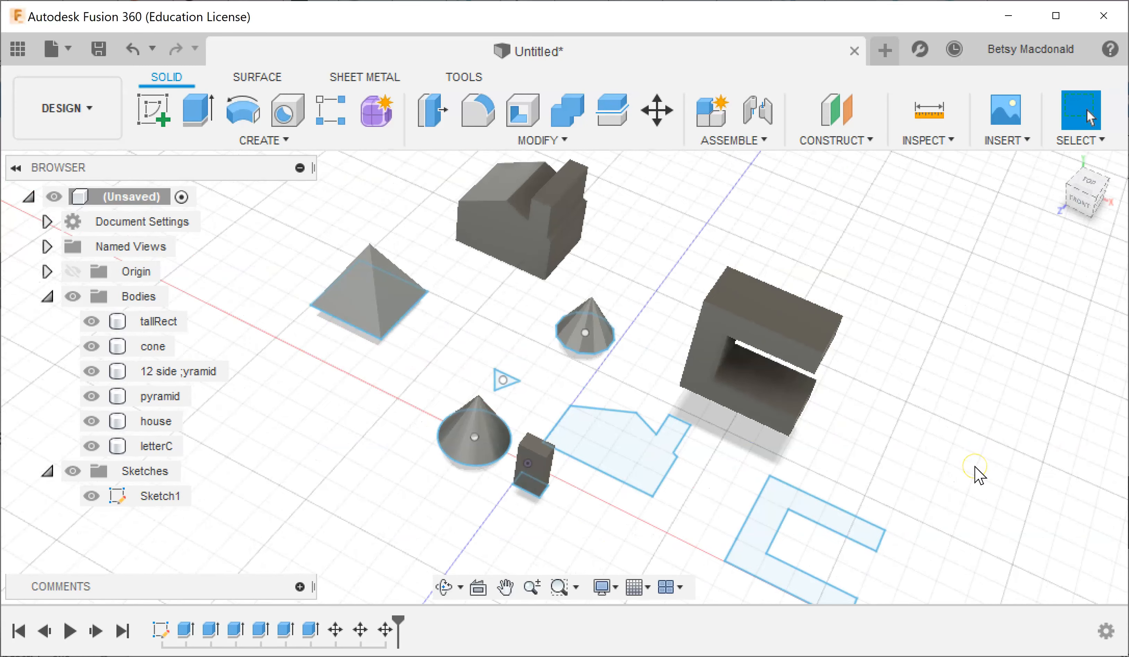
{"action": "scroll", "coordinate": [871, 460], "scroll_direction": "up", "scroll_amount": 8}
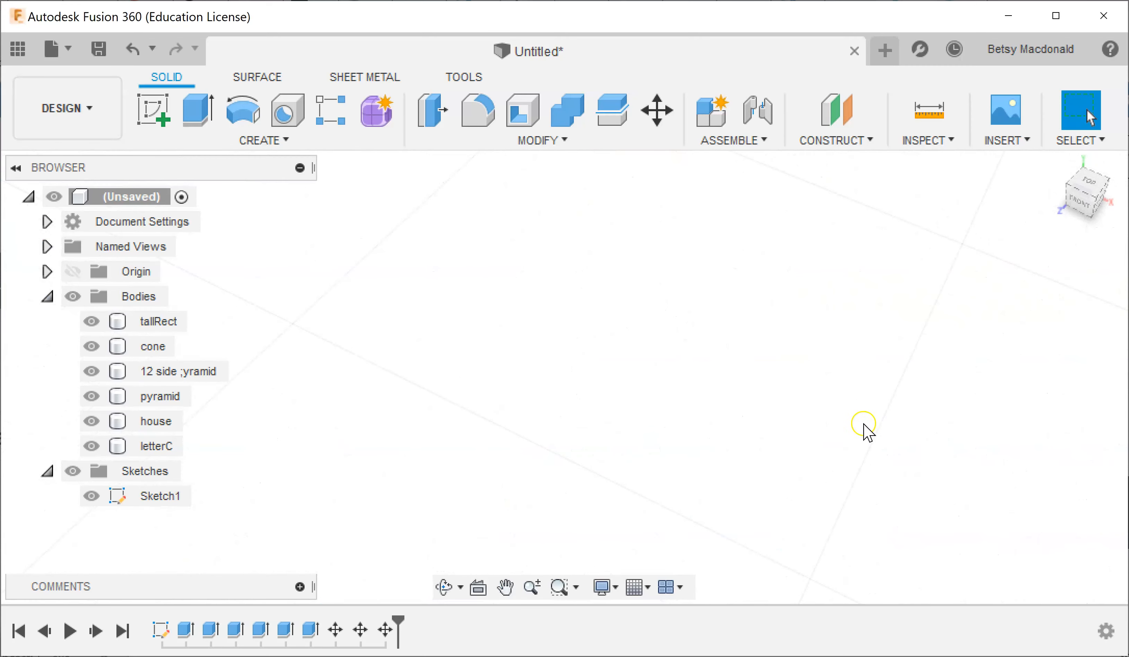
{"action": "left_click", "coordinate": [1051, 159]}
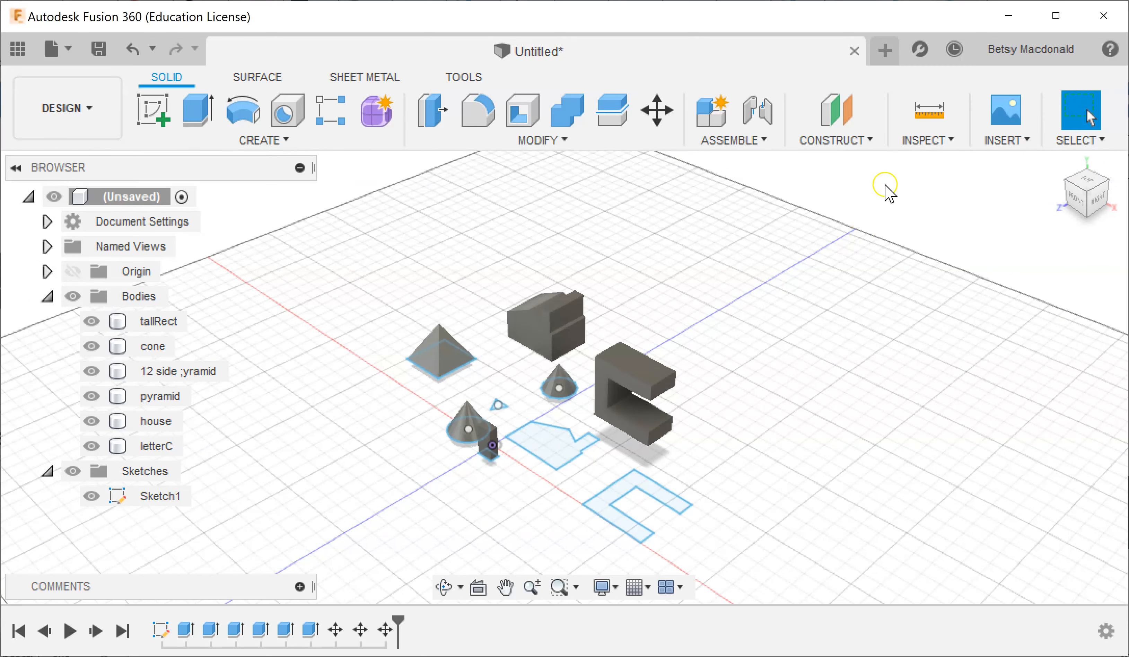
Step: Inspect the six bodies and their sketch profiles from an elevated, front-facing angle that keeps every shape in view
{"action": "mouse_move", "coordinate": [1083, 212]}
{"action": "left_mouse_down"}
{"action": "mouse_move", "coordinate": [1061, 199]}
{"action": "mouse_move", "coordinate": [1066, 206]}
{"action": "mouse_move", "coordinate": [1064, 174]}
{"action": "mouse_move", "coordinate": [1078, 200]}
{"action": "left_mouse_up"}
{"action": "scroll", "coordinate": [786, 353], "scroll_direction": "up", "scroll_amount": 3}
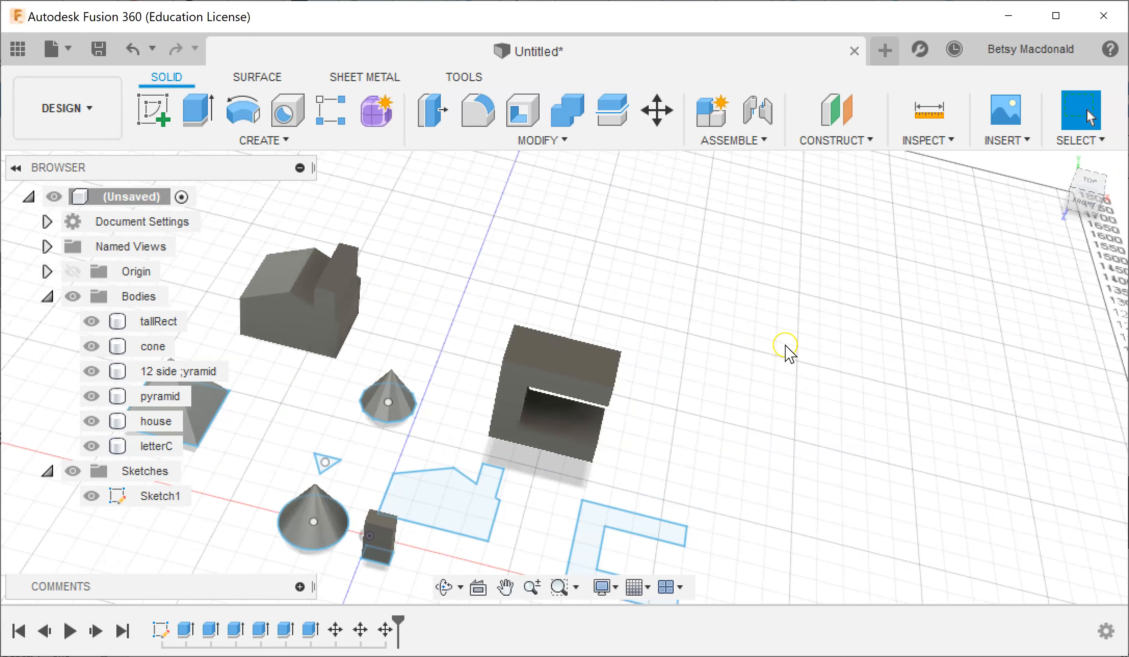
{"action": "middle_click_drag", "start_coordinate": [791, 474], "coordinate": [926, 428]}
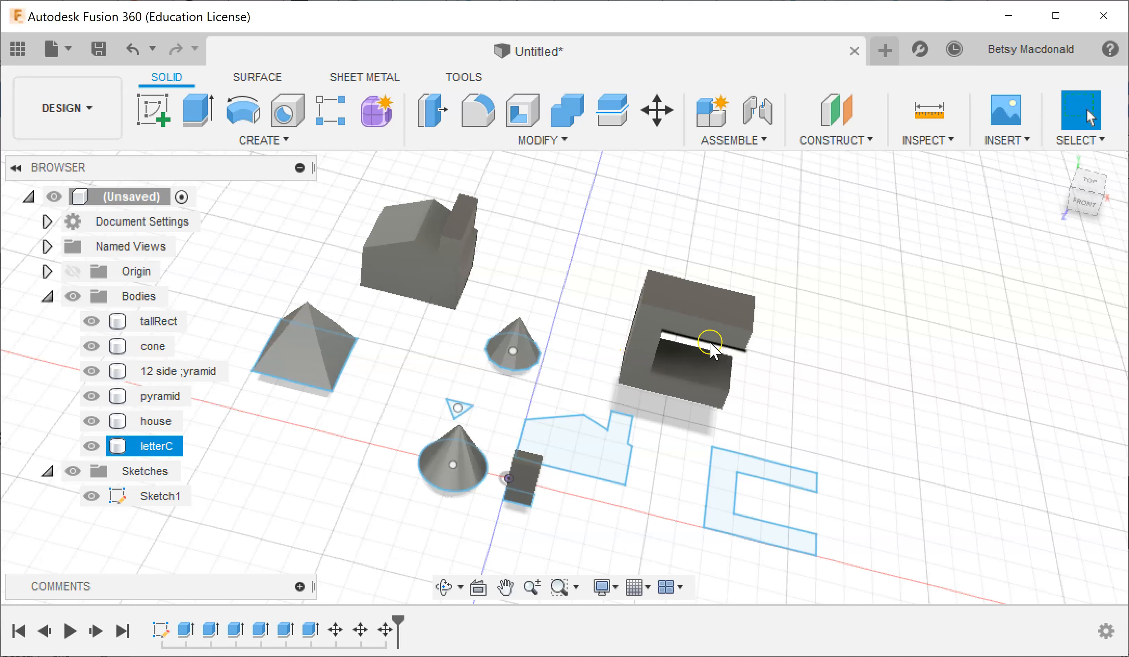
{"action": "left_click_drag", "start_coordinate": [1095, 192], "coordinate": [1100, 184]}
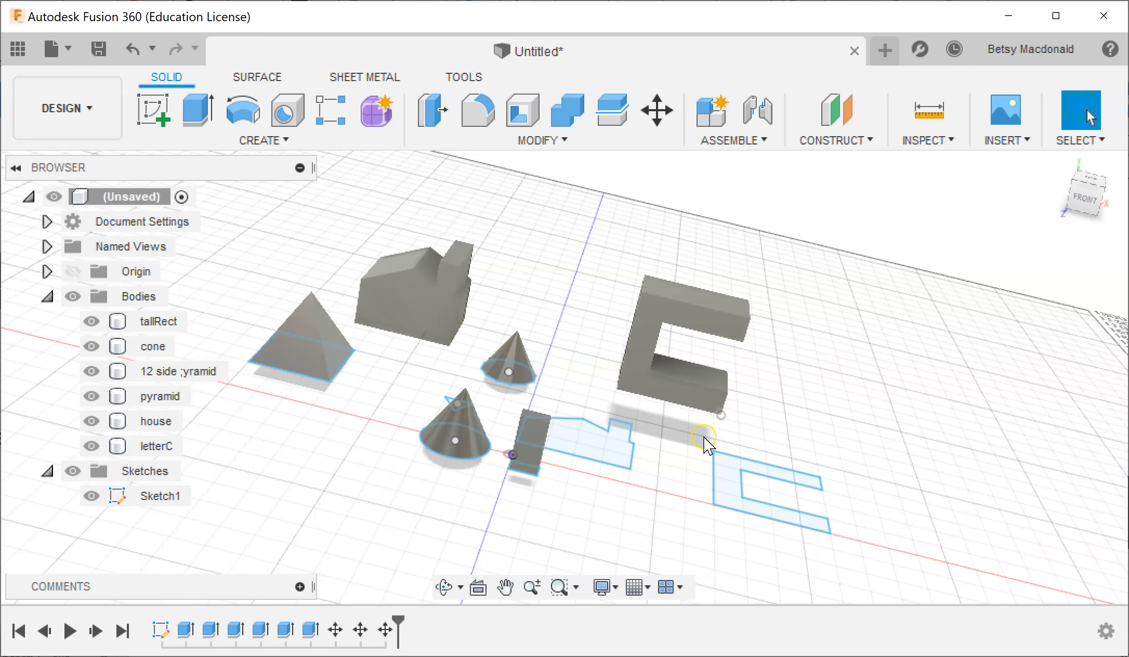
{"action": "left_click", "coordinate": [476, 436]}
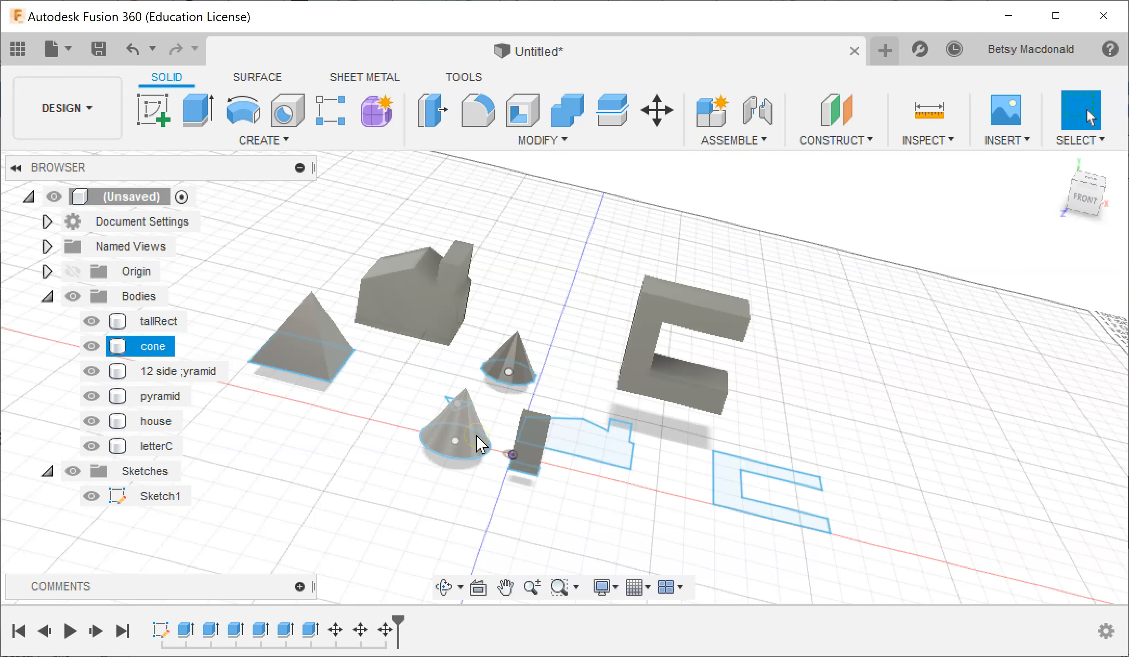
{"action": "left_click", "coordinate": [295, 344]}
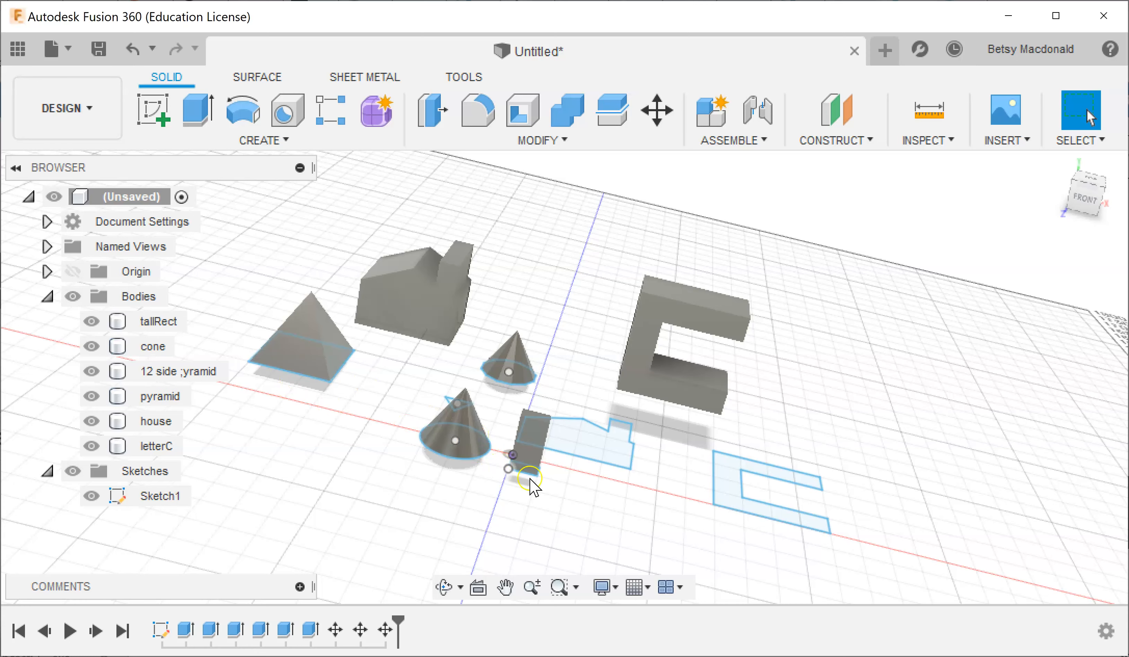
{"action": "left_click_drag", "start_coordinate": [1087, 212], "coordinate": [1090, 212]}
{"action": "left_click", "coordinate": [541, 483]}
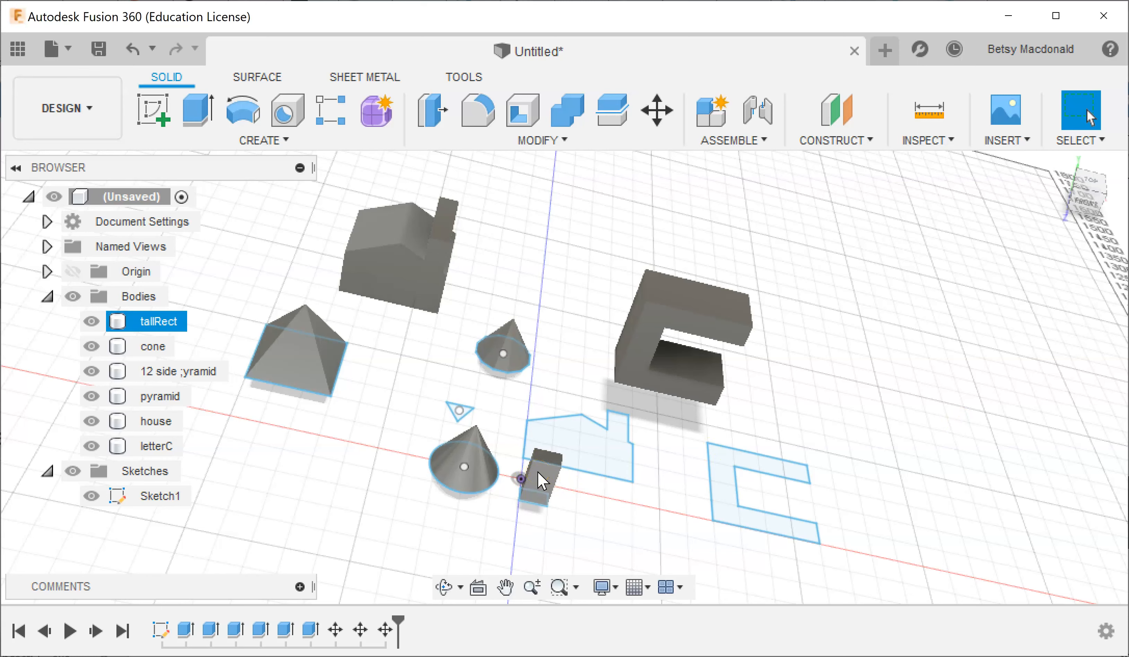
{"action": "left_click", "coordinate": [648, 435]}
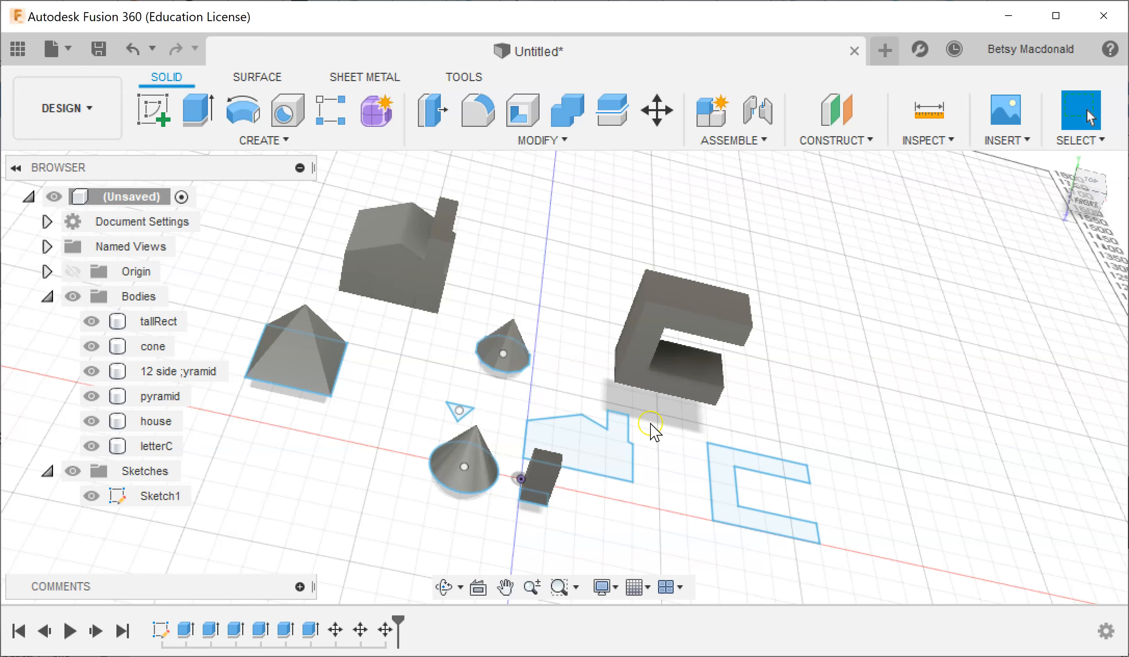
Step: Switch to Snipping Tool and capture the Fusion 360 window with the browser tree and all the bodies
{"action": "key", "text": "super"}
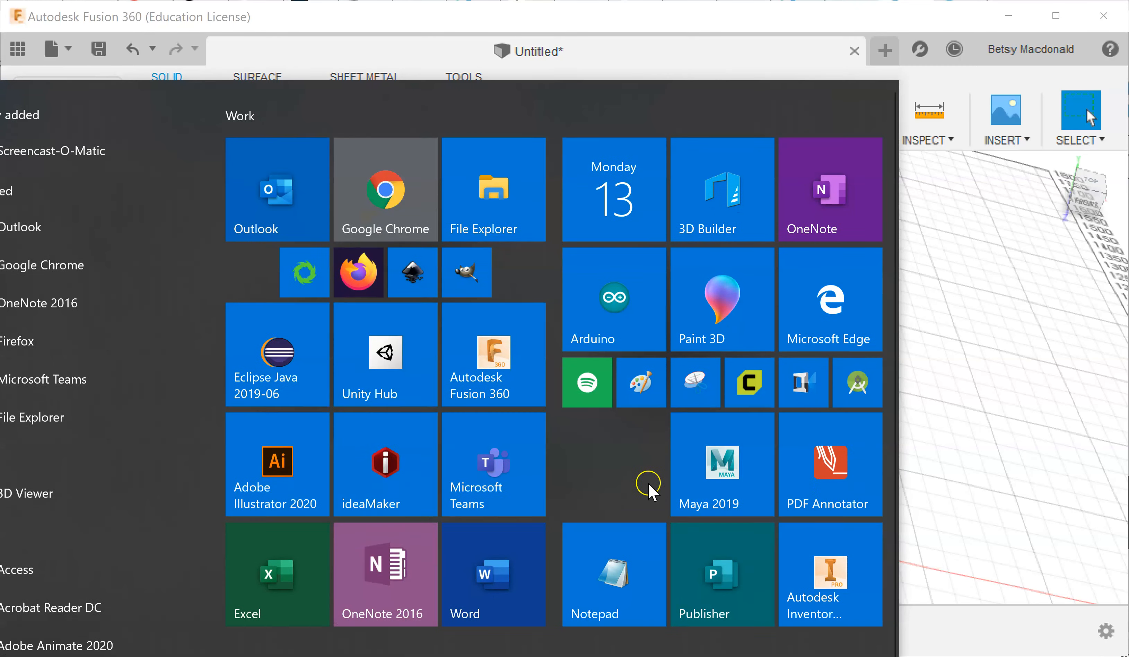
{"action": "left_click", "coordinate": [693, 381]}
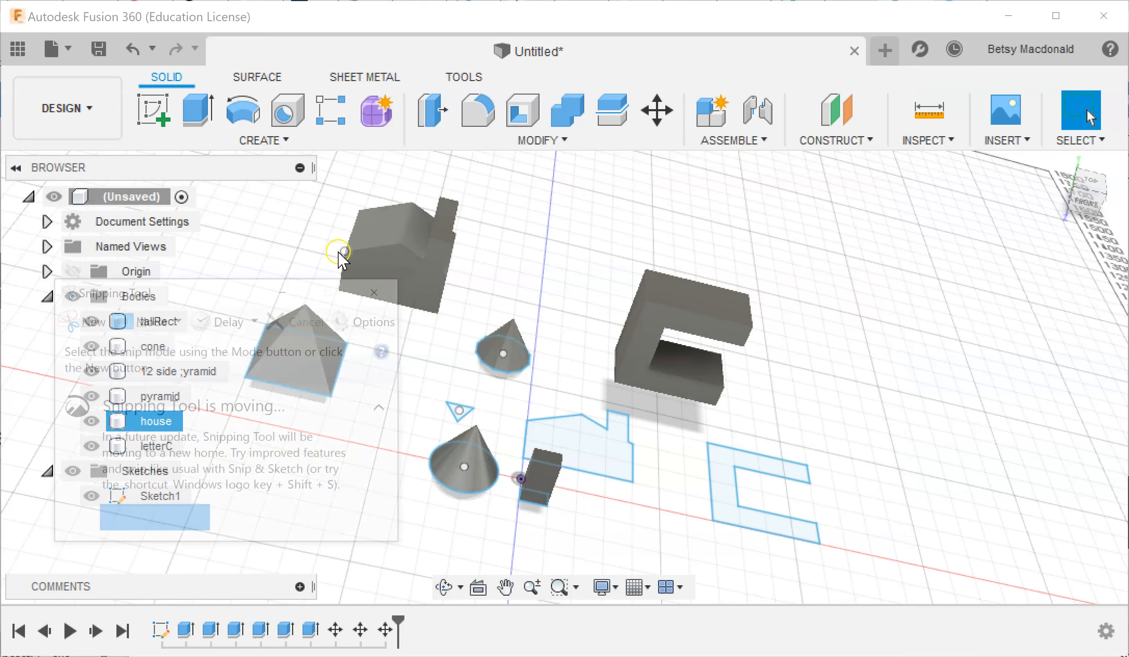
{"action": "left_click", "coordinate": [88, 319]}
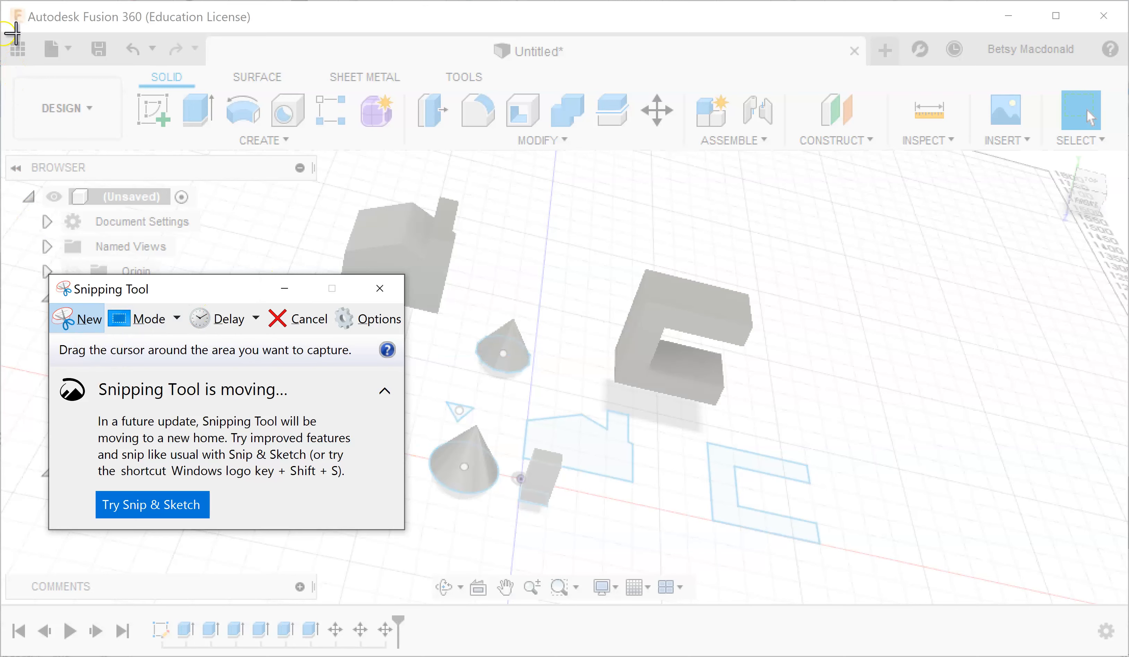
{"action": "left_click_drag", "start_coordinate": [13, 33], "coordinate": [1121, 558]}
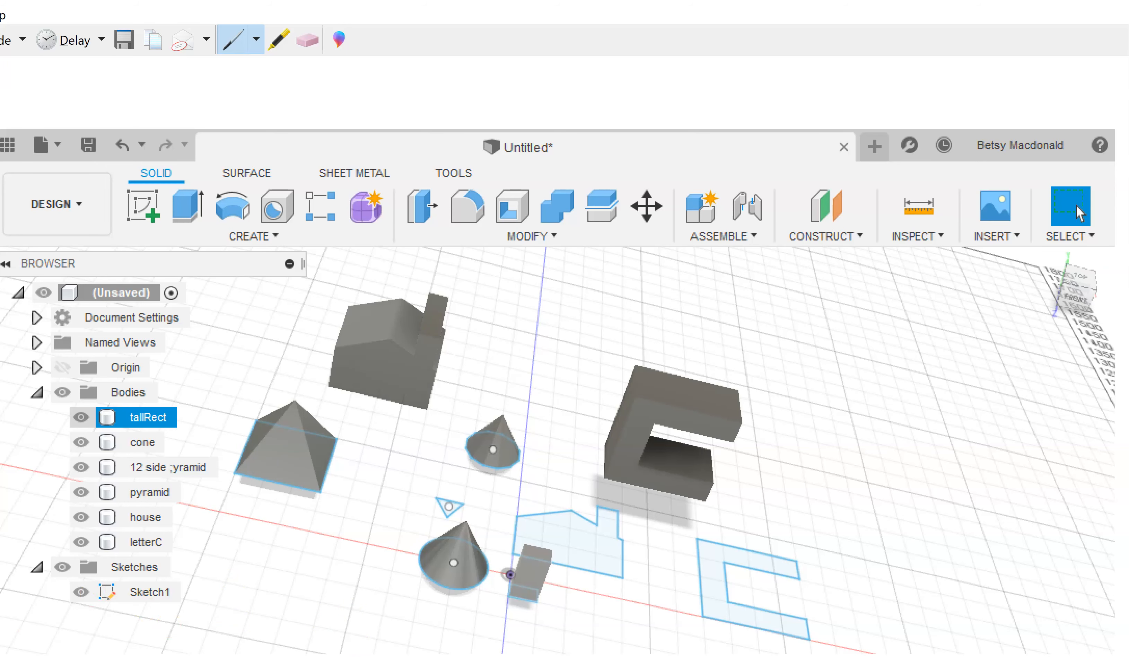
{"action": "left_click", "coordinate": [242, 649]}
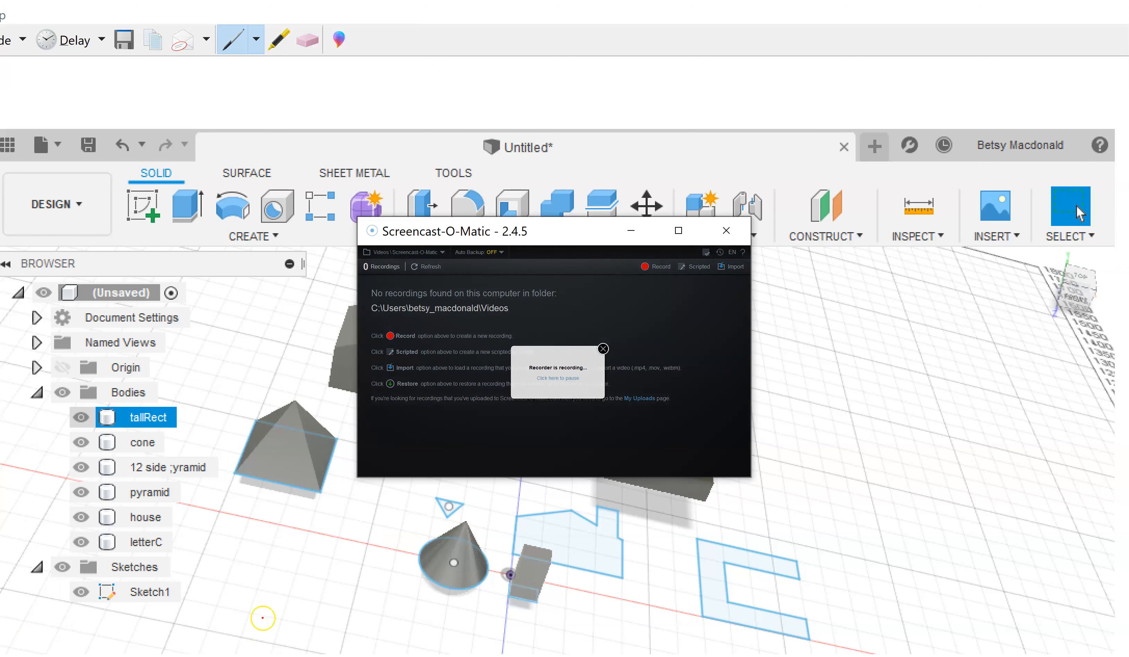
{"action": "left_click", "coordinate": [220, 655]}
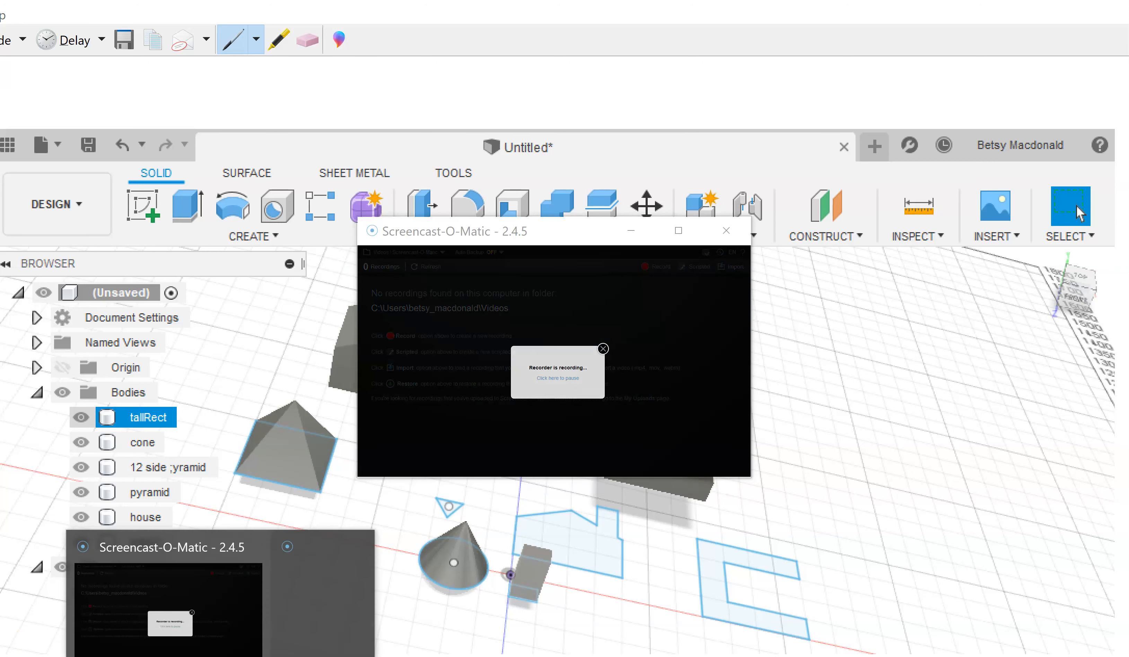
{"action": "left_click", "coordinate": [332, 571]}
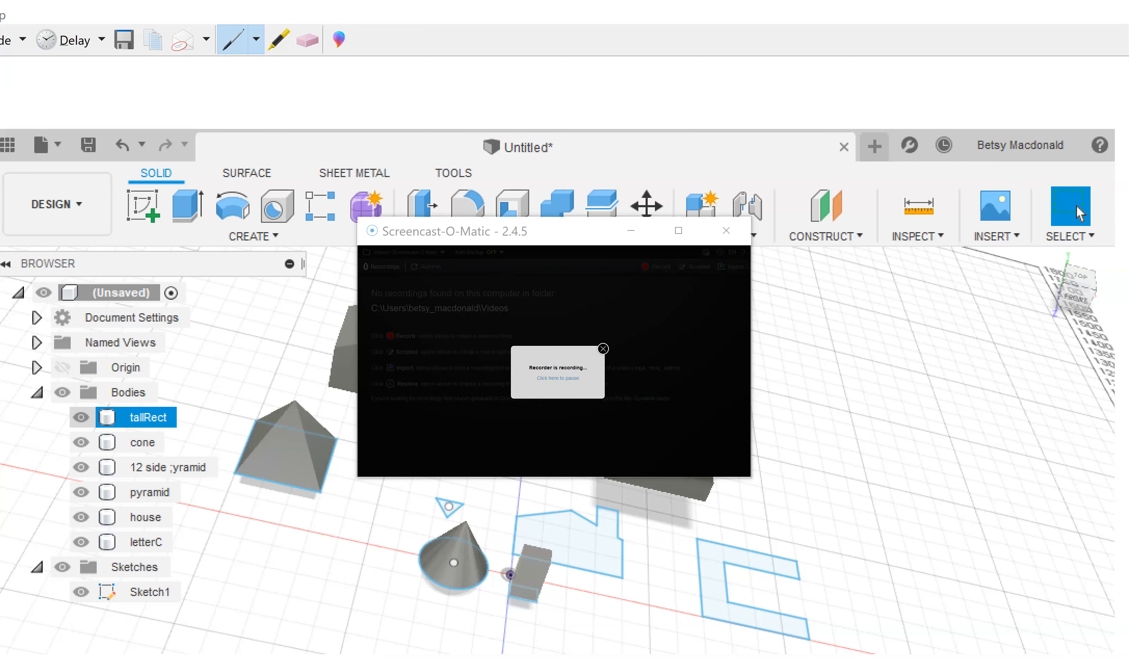